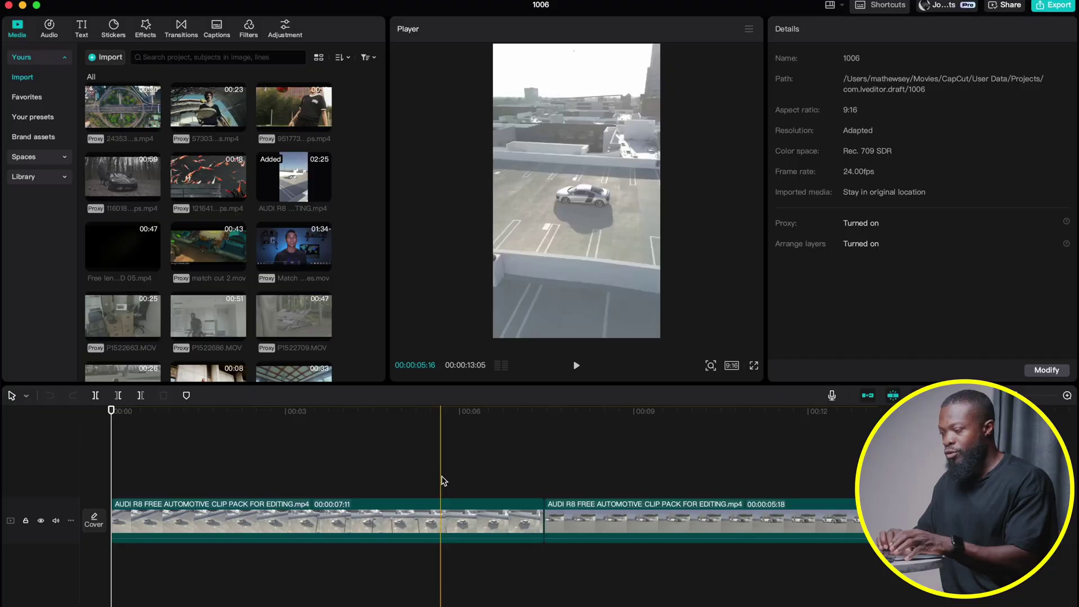
# Apply the Flash out speed curve to the first Audi clip on the timeline.
pyautogui.click(468, 509)
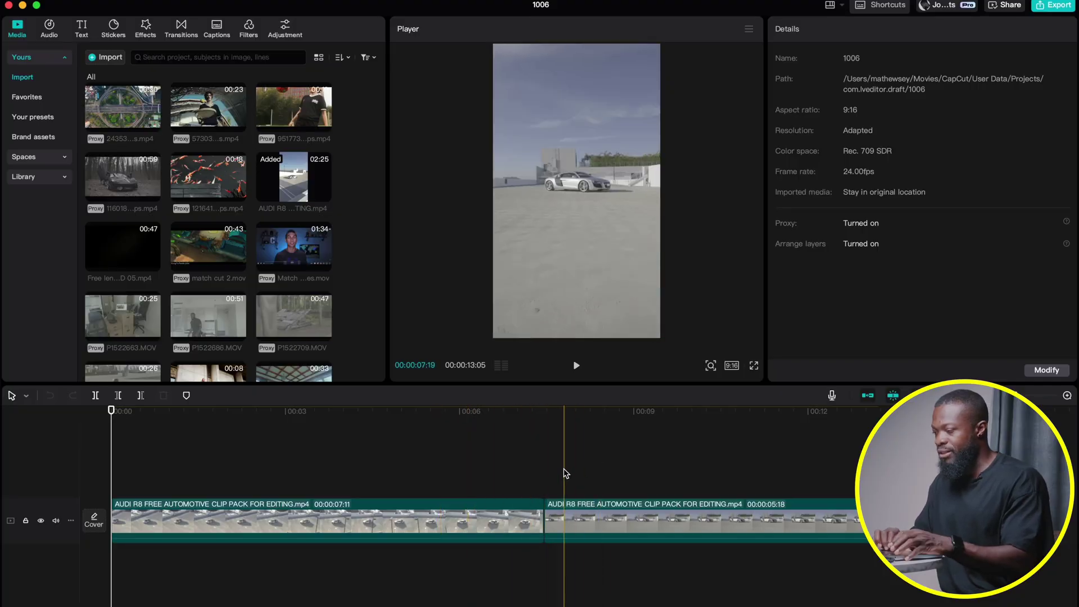
pyautogui.click(518, 514)
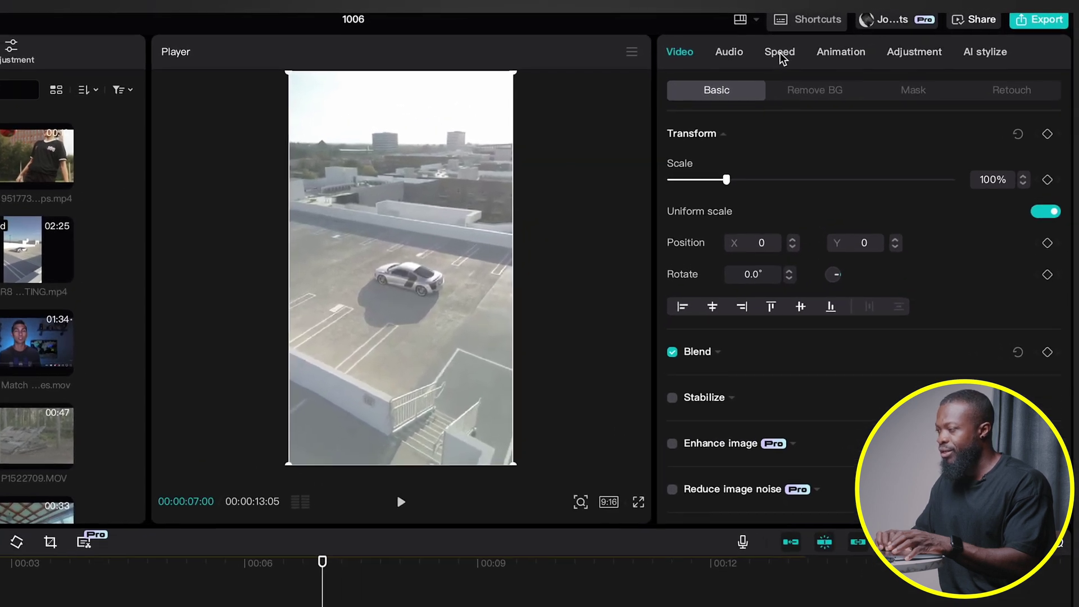
pyautogui.click(780, 55)
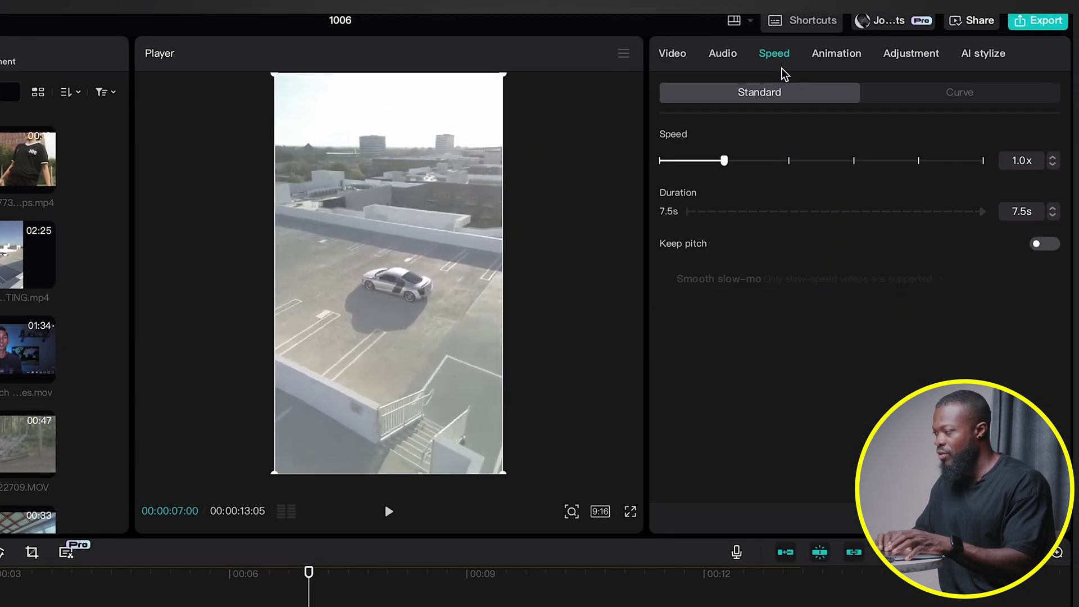
pyautogui.click(960, 92)
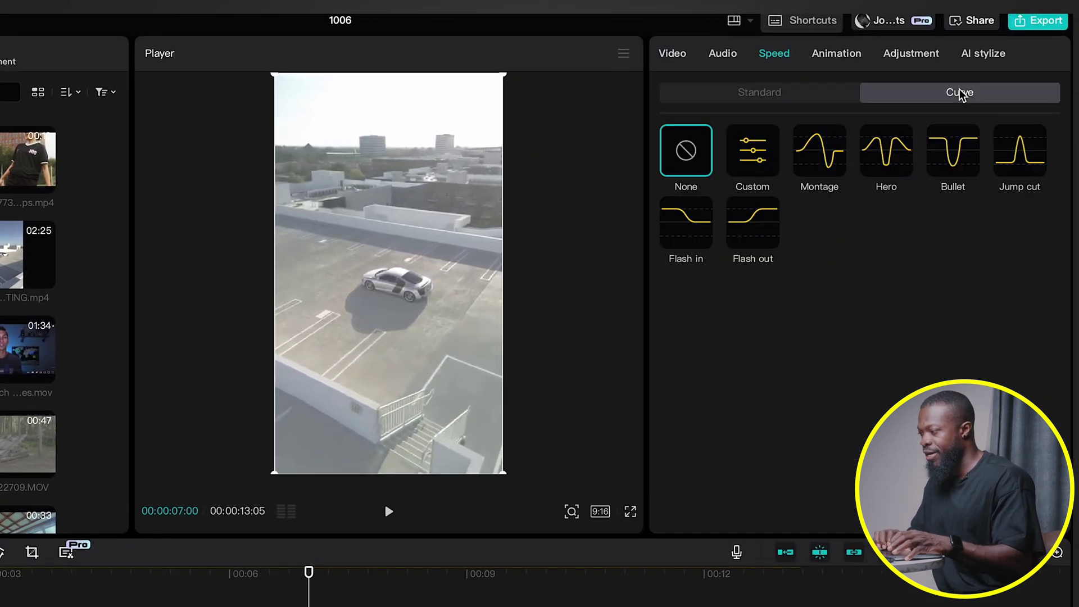
pyautogui.click(750, 226)
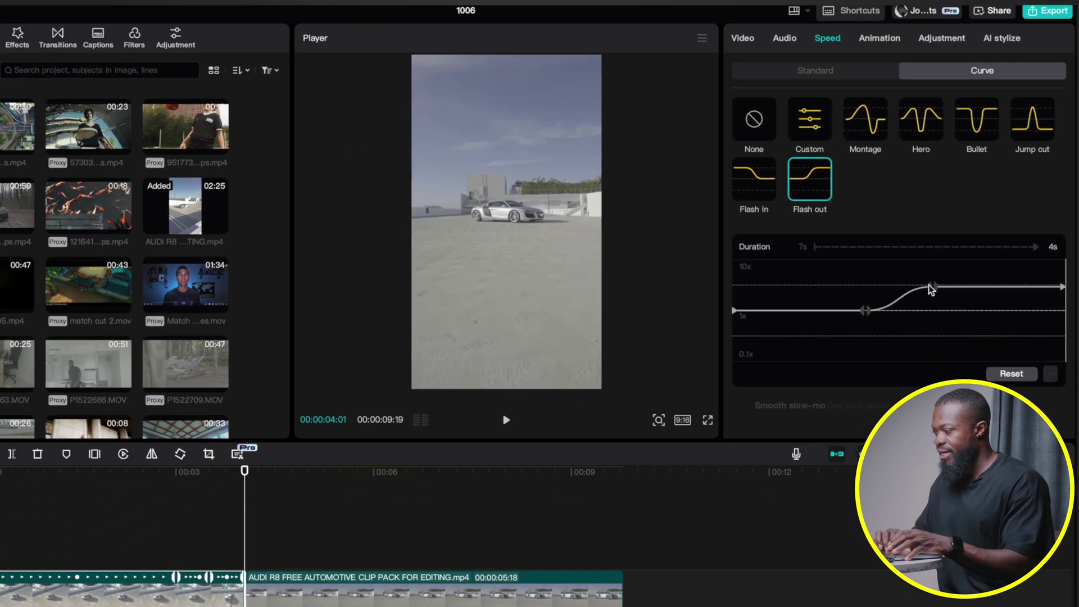
# Delete the second middle point of the first clip's speed curve, raise its end point to 10x and preview the ramp.
pyautogui.click(904, 343)
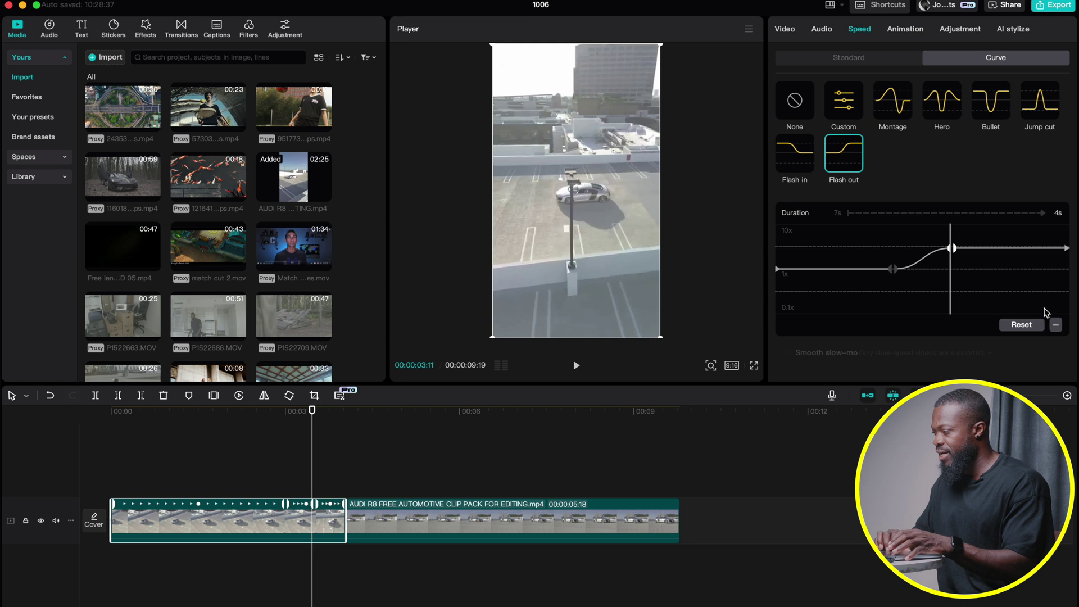
pyautogui.click(1056, 325)
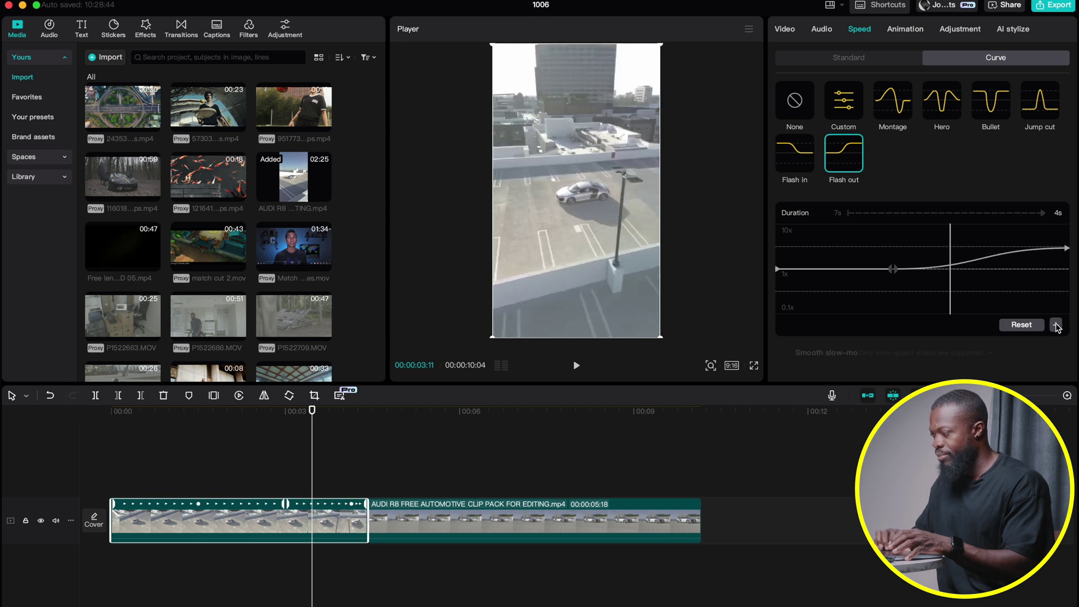
pyautogui.moveTo(1067, 251); pyautogui.dragTo(1066, 224)
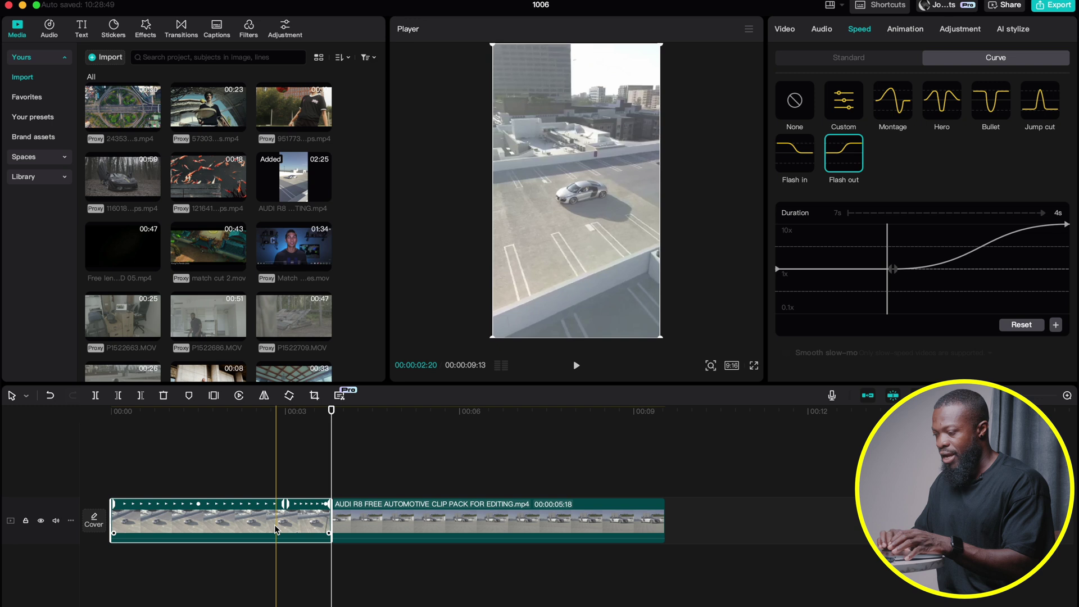
pyautogui.click(237, 431)
pyautogui.press('space')
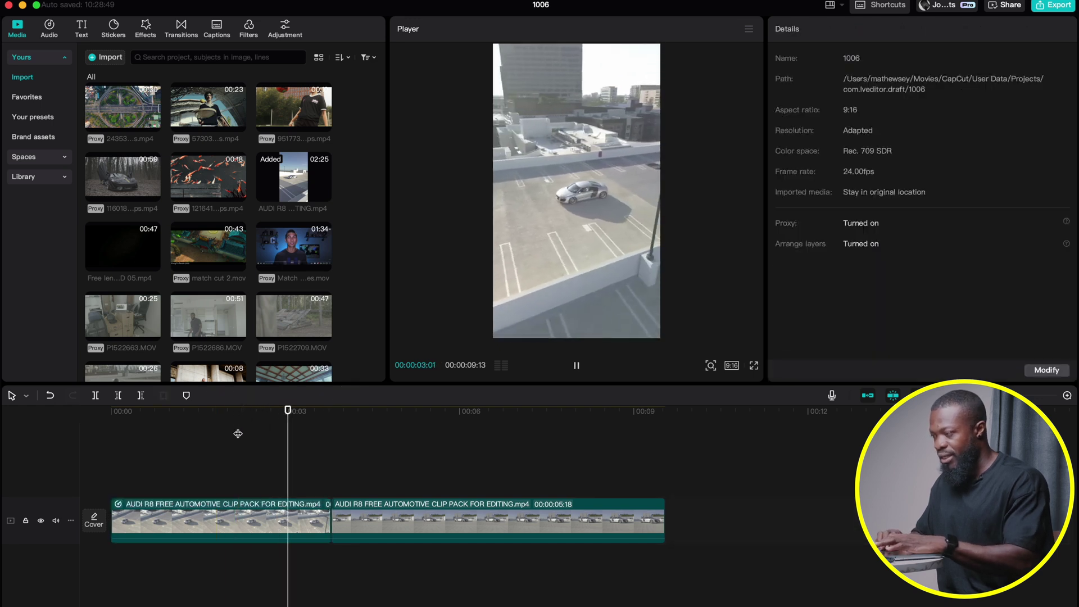
# Shift the remaining middle point of the first clip's speed curve closer to the clip's end, keeping it at 1x.
pyautogui.click(293, 530)
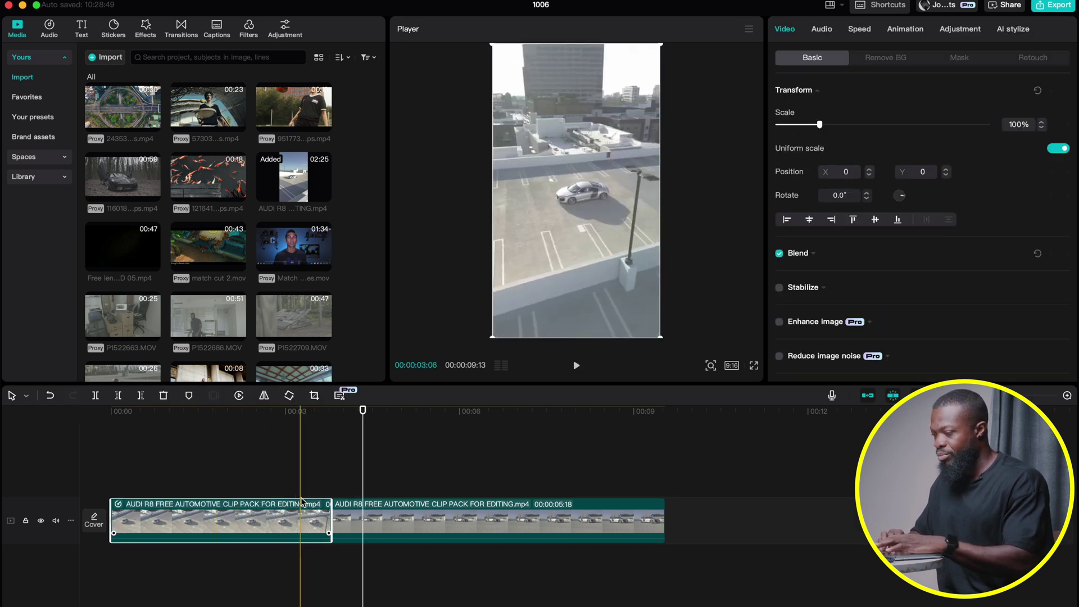
pyautogui.click(300, 412)
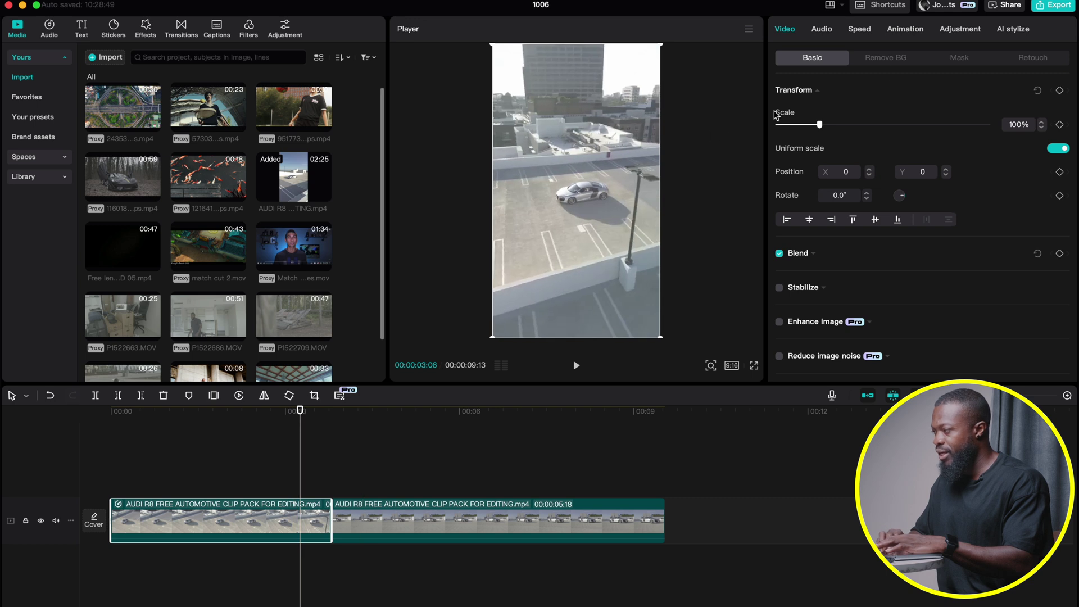
pyautogui.click(859, 28)
pyautogui.moveTo(895, 273); pyautogui.dragTo(927, 269)
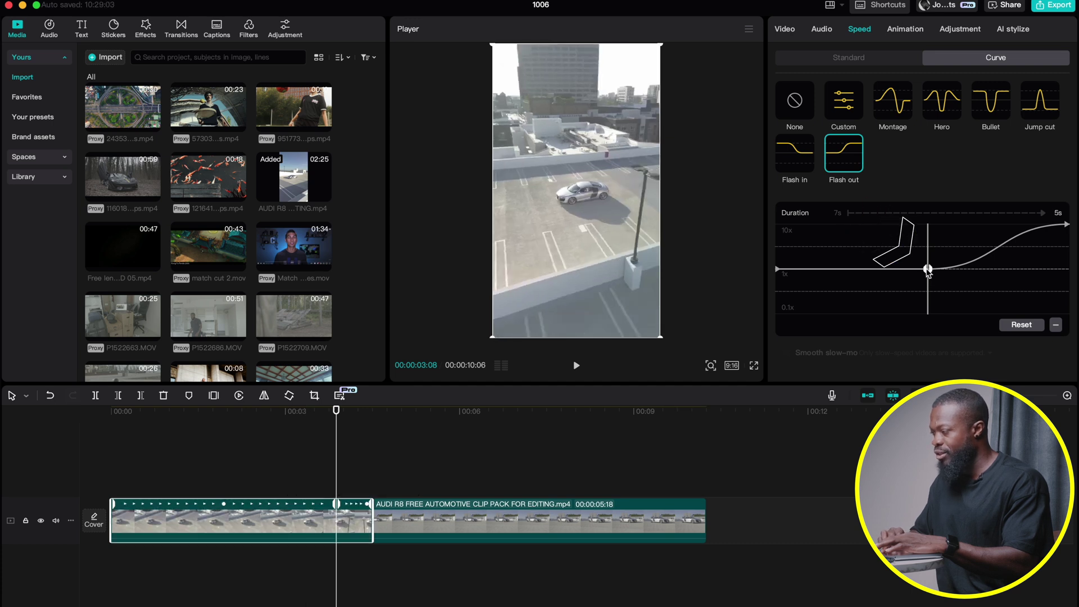
pyautogui.moveTo(927, 271); pyautogui.dragTo(924, 257)
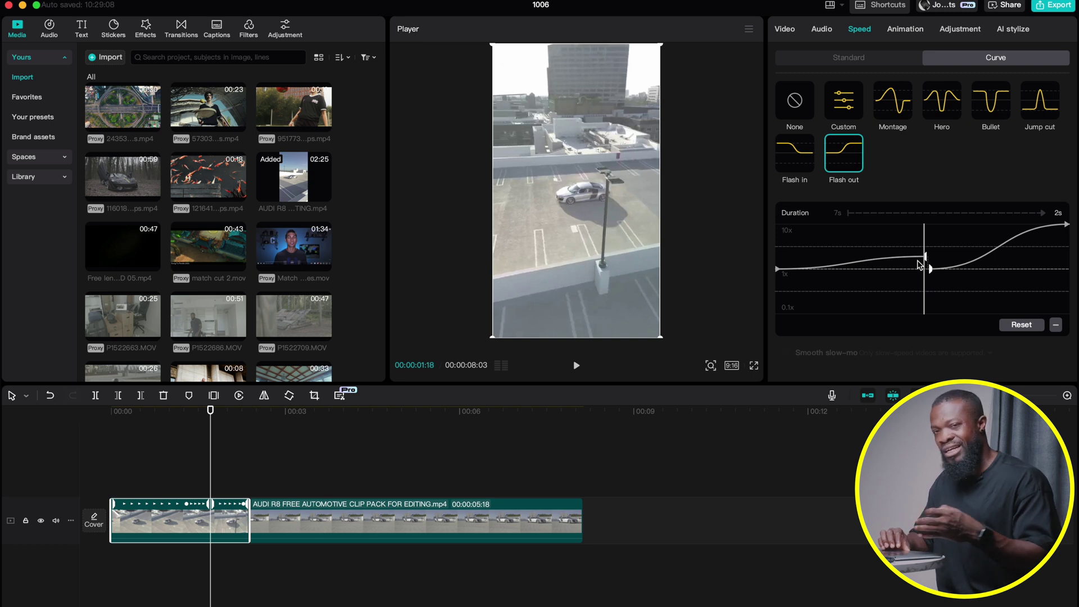
pyautogui.moveTo(925, 257); pyautogui.dragTo(928, 269)
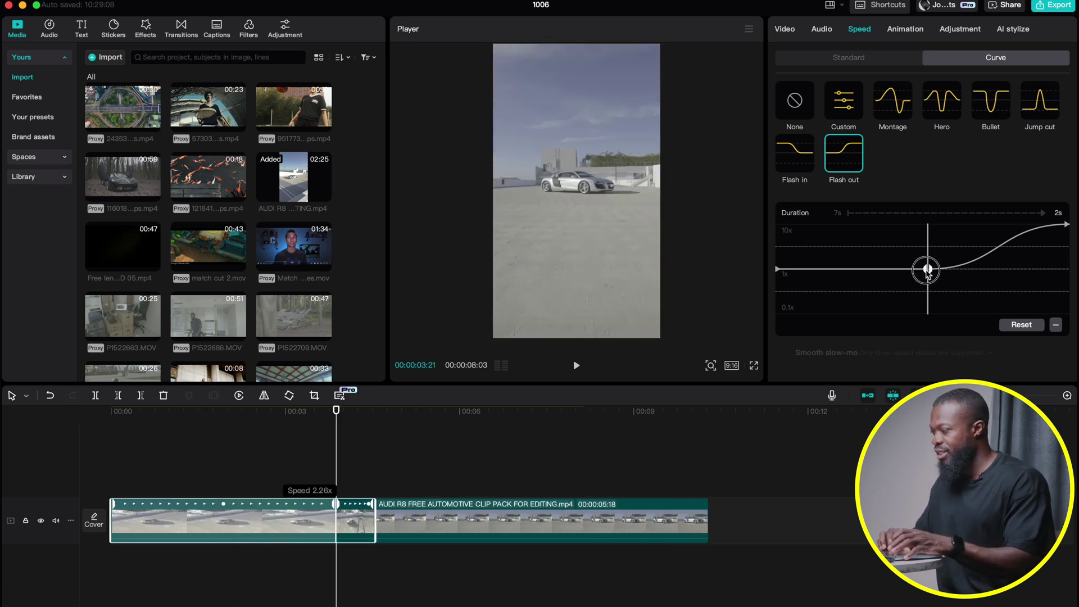
# Apply the Flash in speed curve to the second clip and delete the curve's first middle point.
pyautogui.click(392, 536)
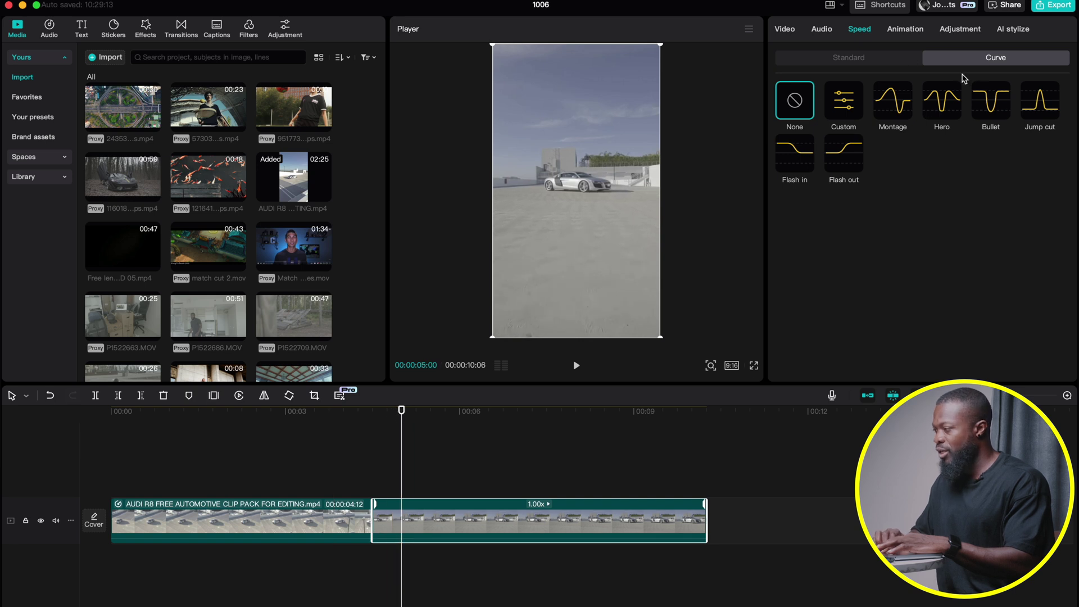
pyautogui.click(793, 158)
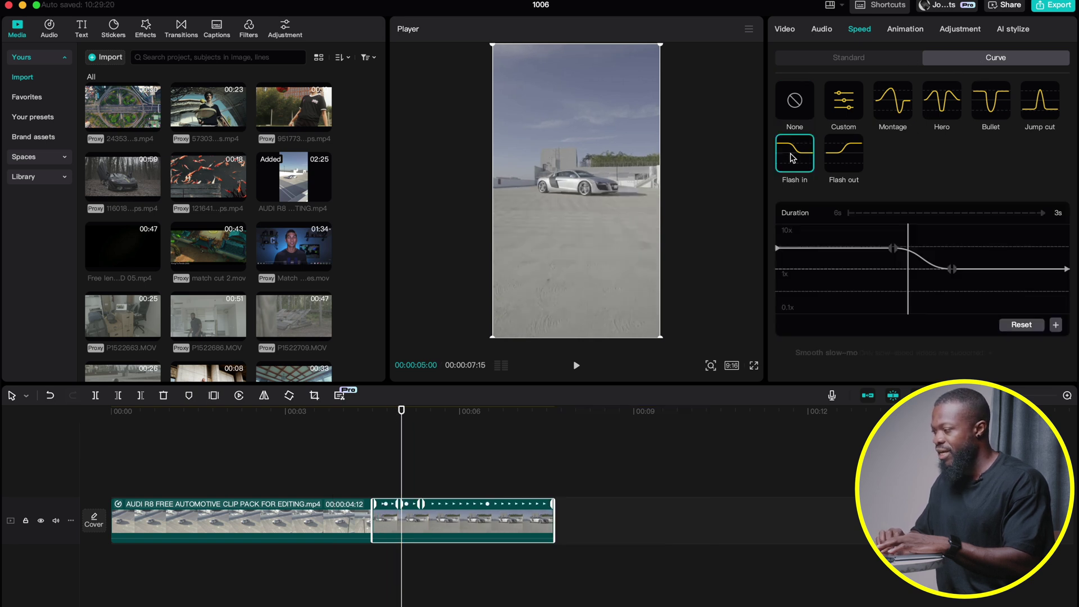
pyautogui.click(894, 248)
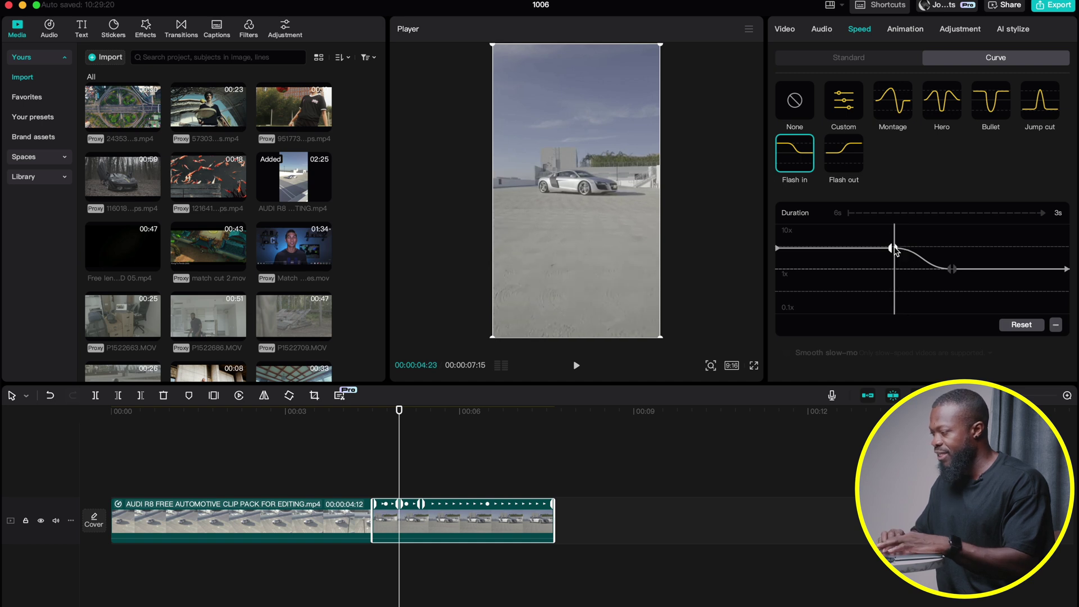
pyautogui.click(1055, 326)
# Raise the second clip's speed curve start to 10x, move its 1x point closer to the start and preview the transition.
pyautogui.moveTo(779, 248); pyautogui.dragTo(777, 224)
pyautogui.click(952, 268)
pyautogui.moveTo(951, 269); pyautogui.dragTo(924, 270)
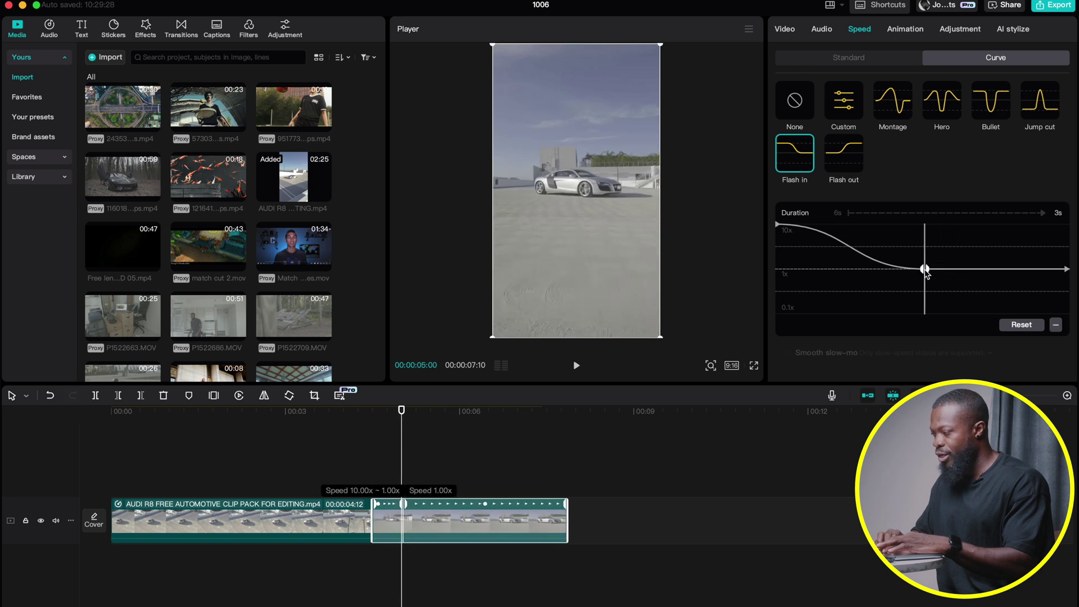
pyautogui.click(294, 411)
pyautogui.press('space')
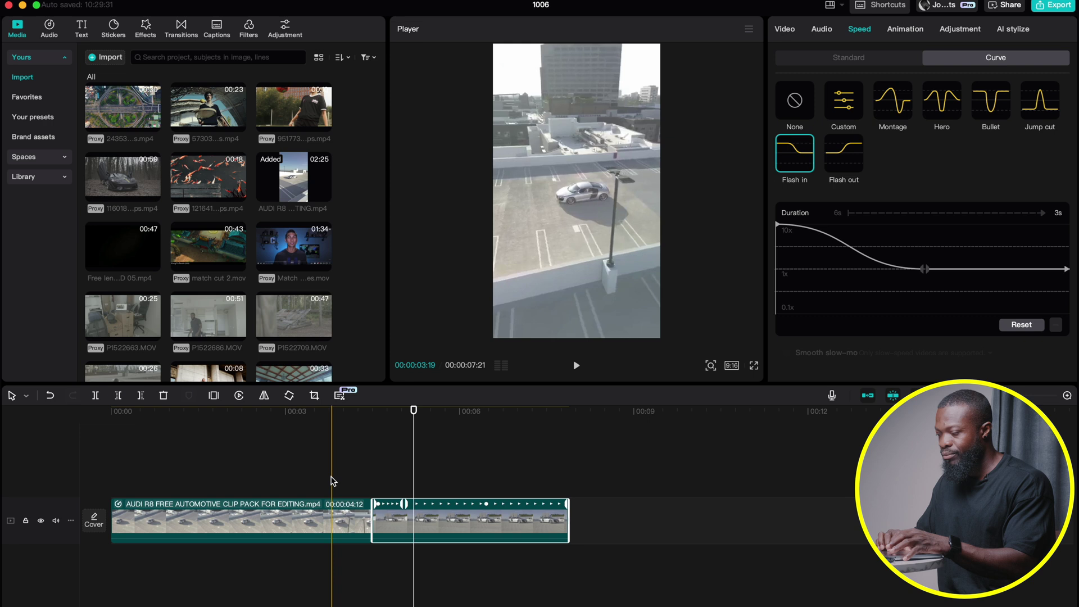
# Add a timeline marker at 00:00:03:20, where the first clip's speed ramp begins.
pyautogui.click(335, 514)
pyautogui.click(863, 32)
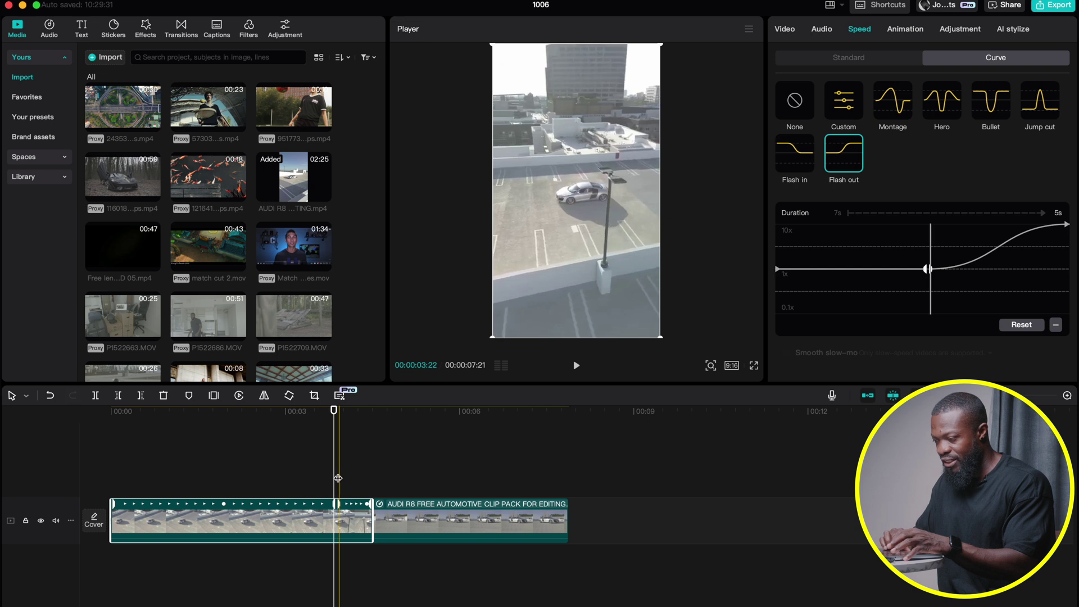
pyautogui.click(334, 454)
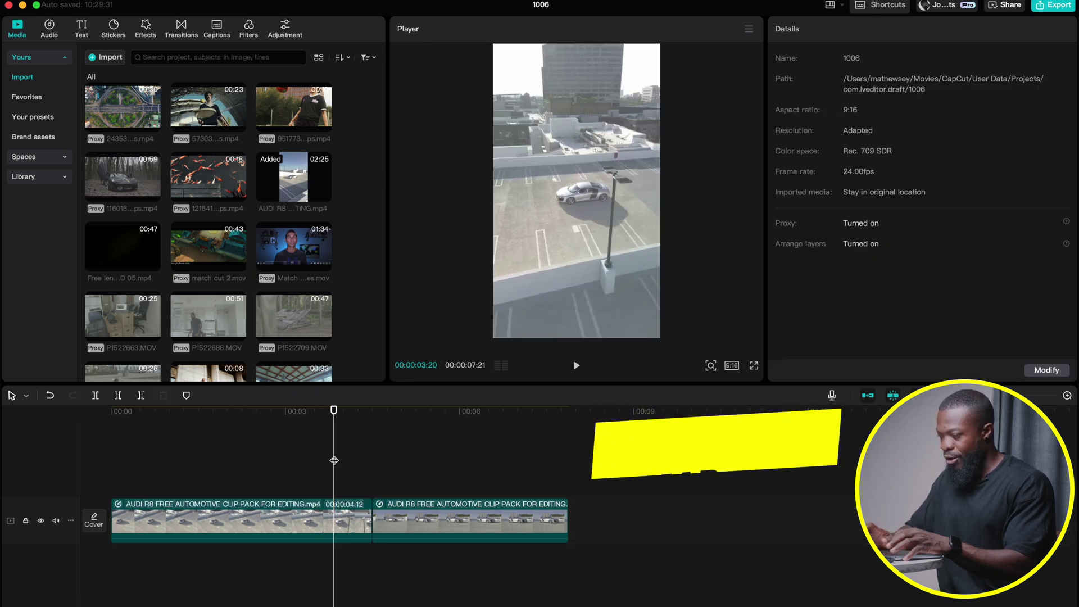
pyautogui.press('m')
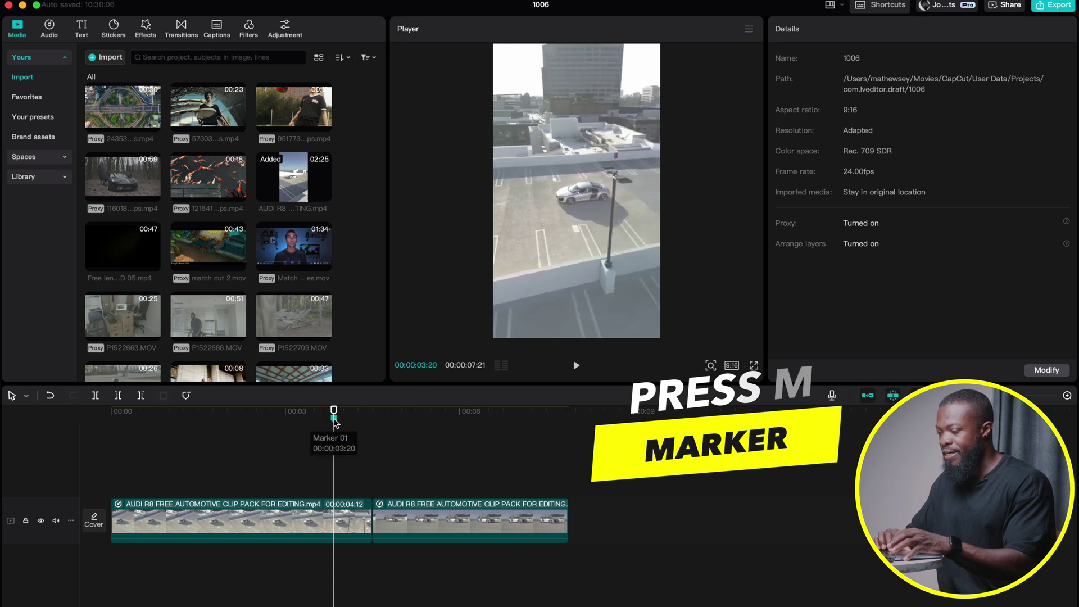
# Add a timeline marker where the second clip's speed ramp settles to 1x.
pyautogui.click(395, 517)
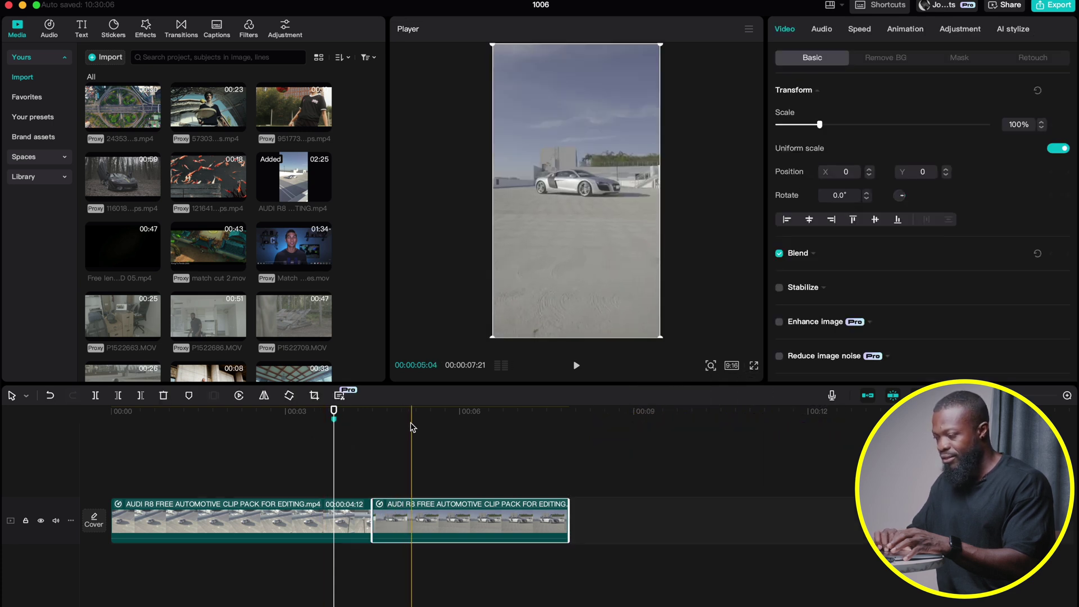
pyautogui.click(859, 29)
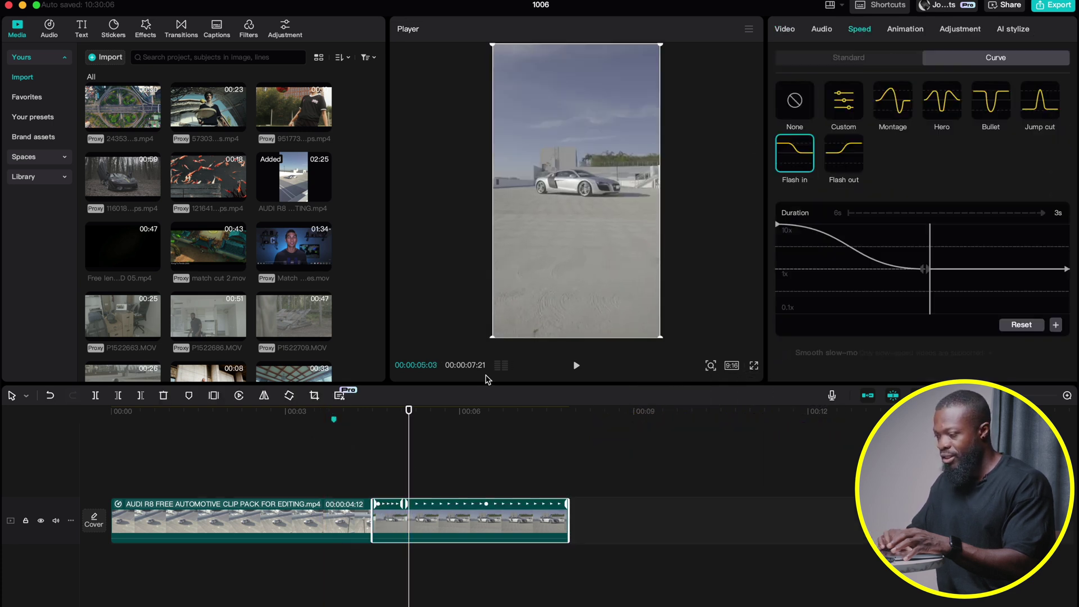
pyautogui.click(402, 459)
pyautogui.click(406, 412)
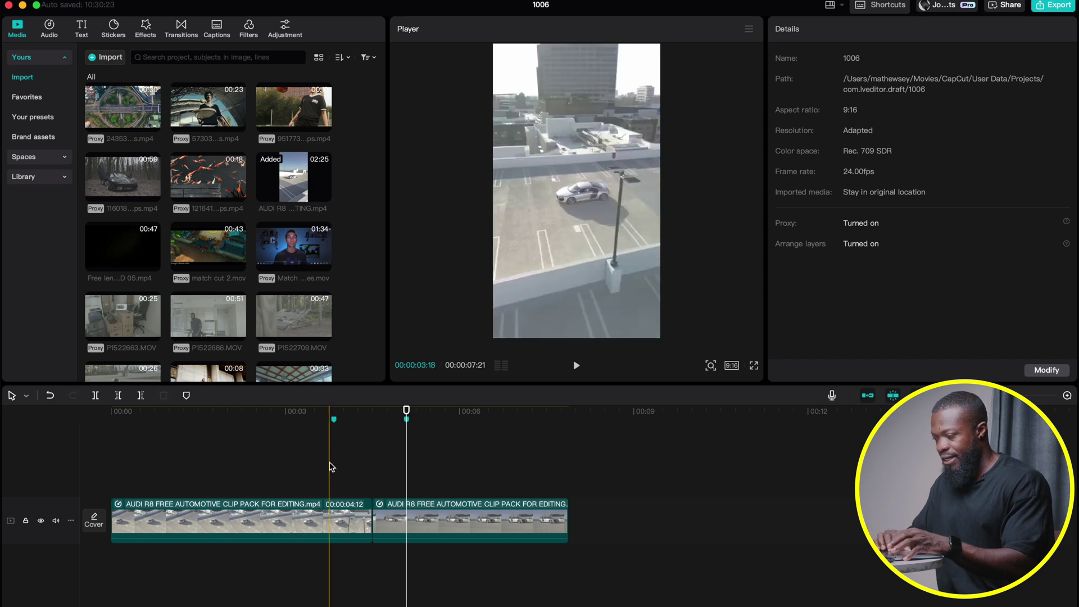
# Combine both clips into one compound clip and split it at the two markers.
pyautogui.click(413, 527)
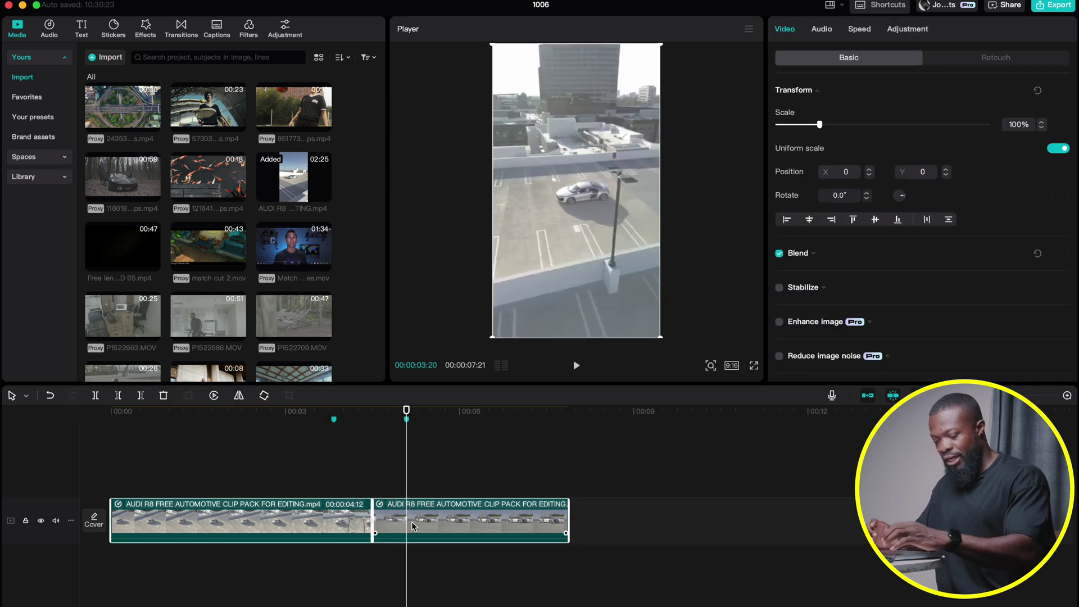
pyautogui.hotkey('alt', 'g')
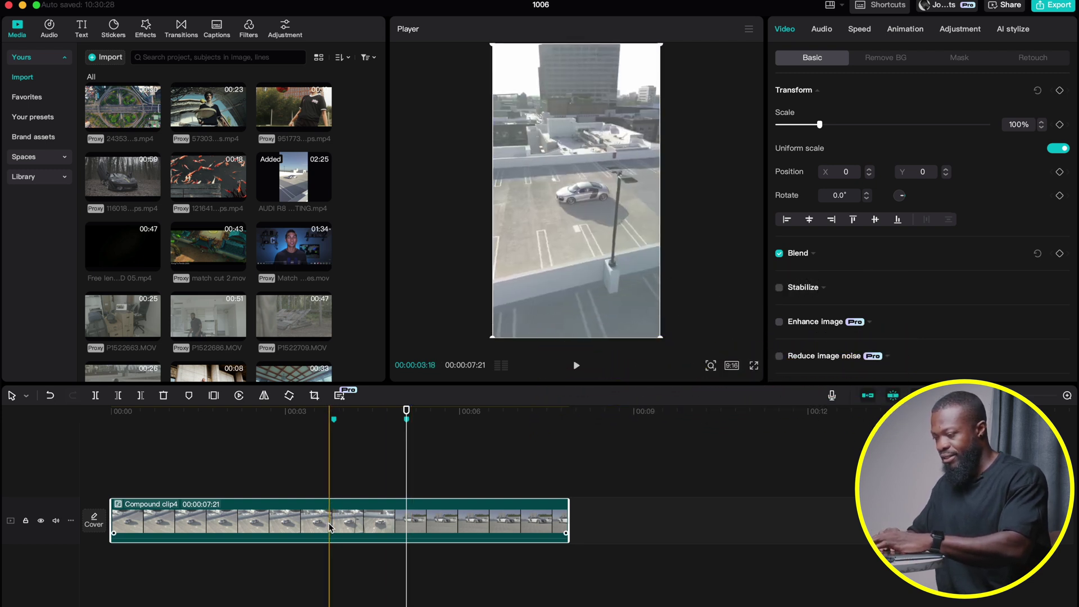
pyautogui.press('b')
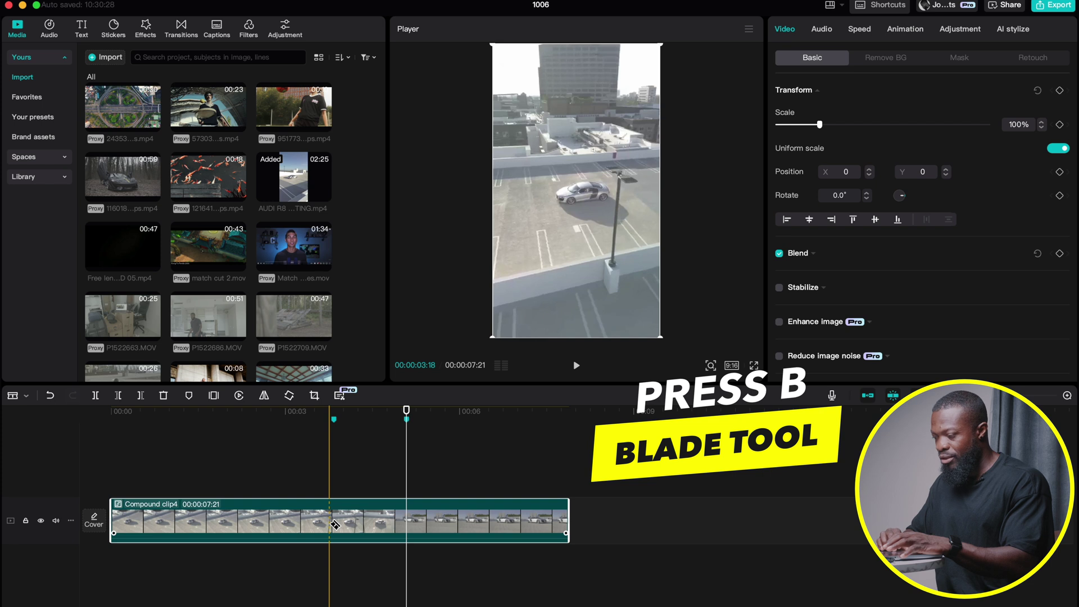
pyautogui.click(335, 525)
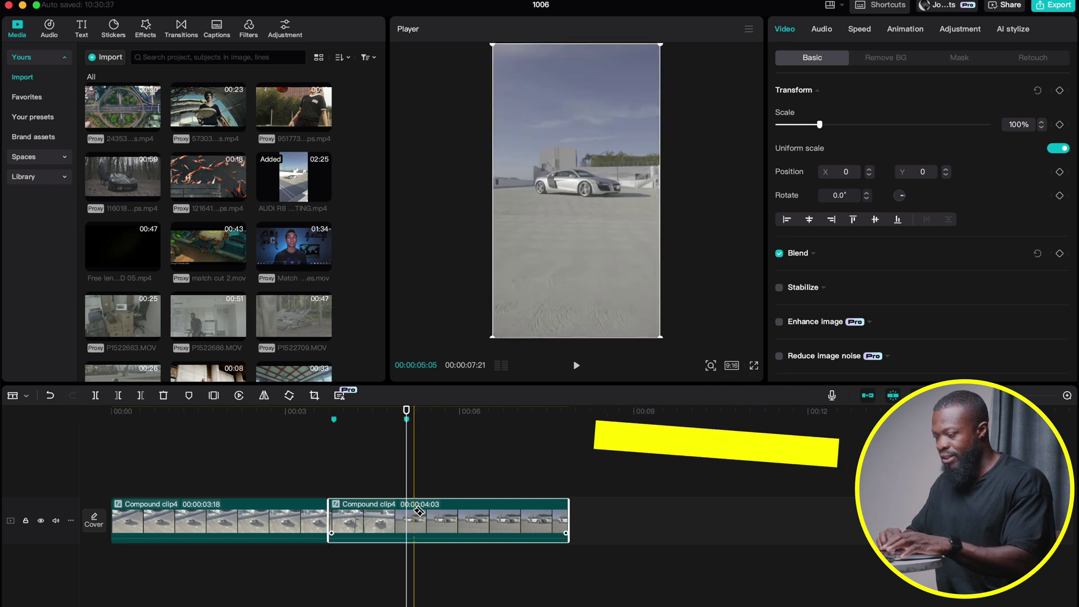
pyautogui.click(410, 518)
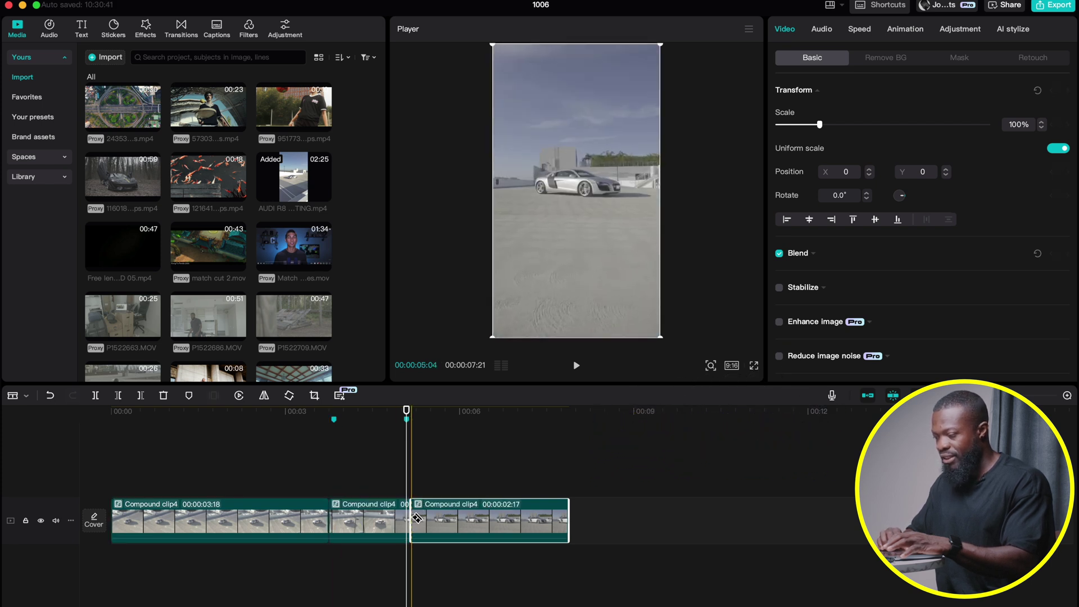
pyautogui.press('a')
# Turn on Motion blur for the middle compound clip piece and set its Blur to 70.
pyautogui.click(361, 463)
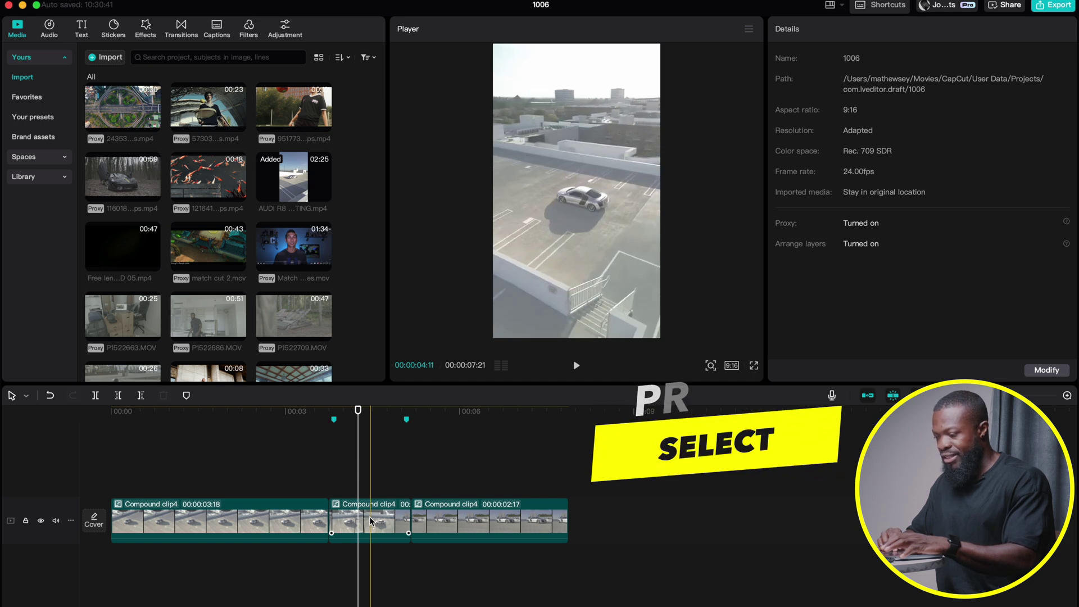
pyautogui.click(369, 522)
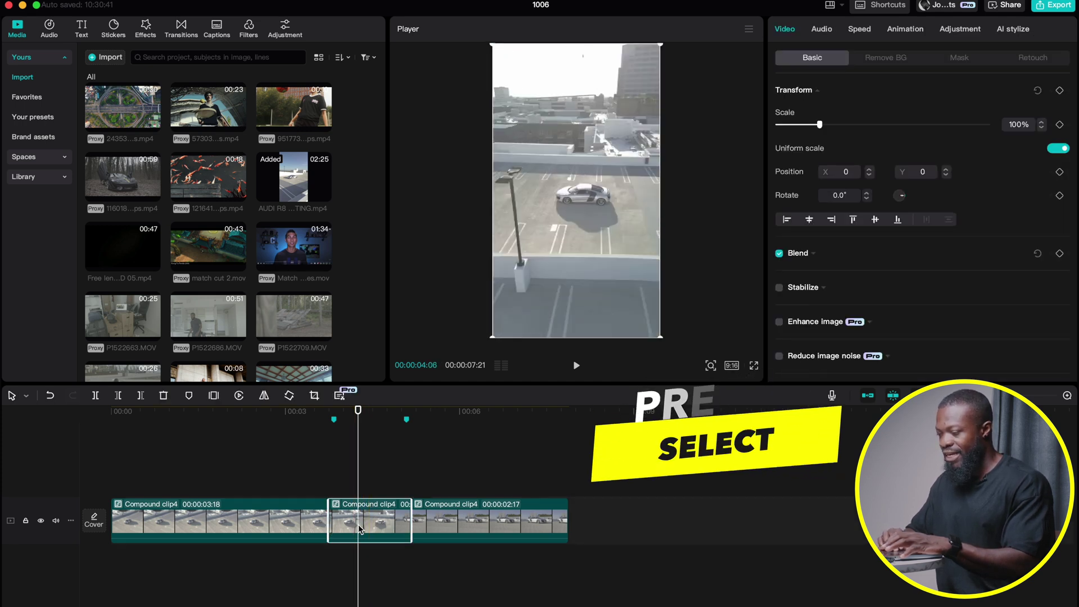
pyautogui.scroll(-5, 858, 292)
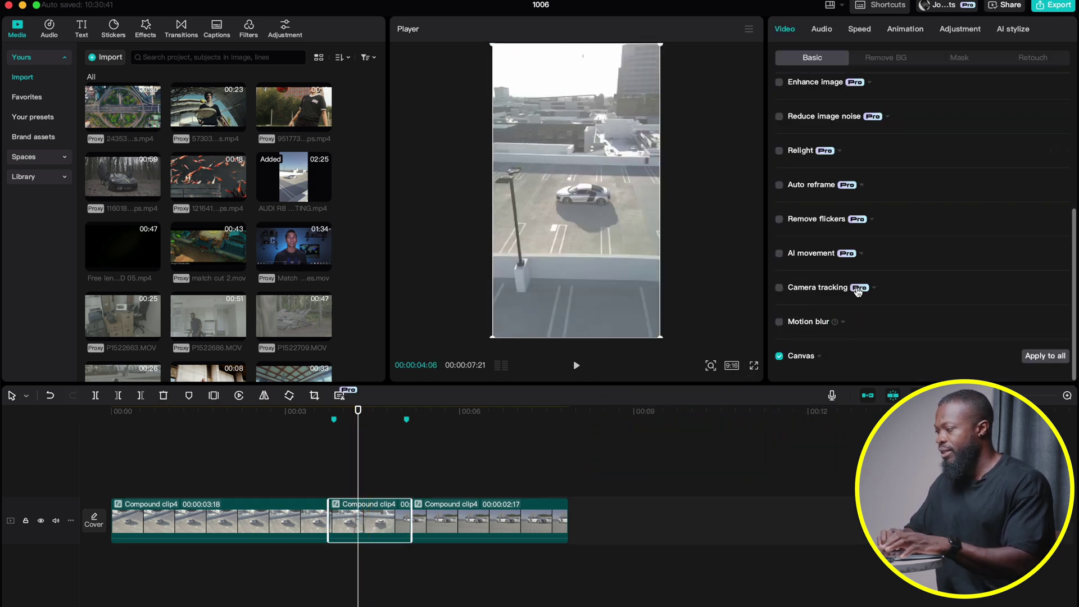
pyautogui.click(779, 323)
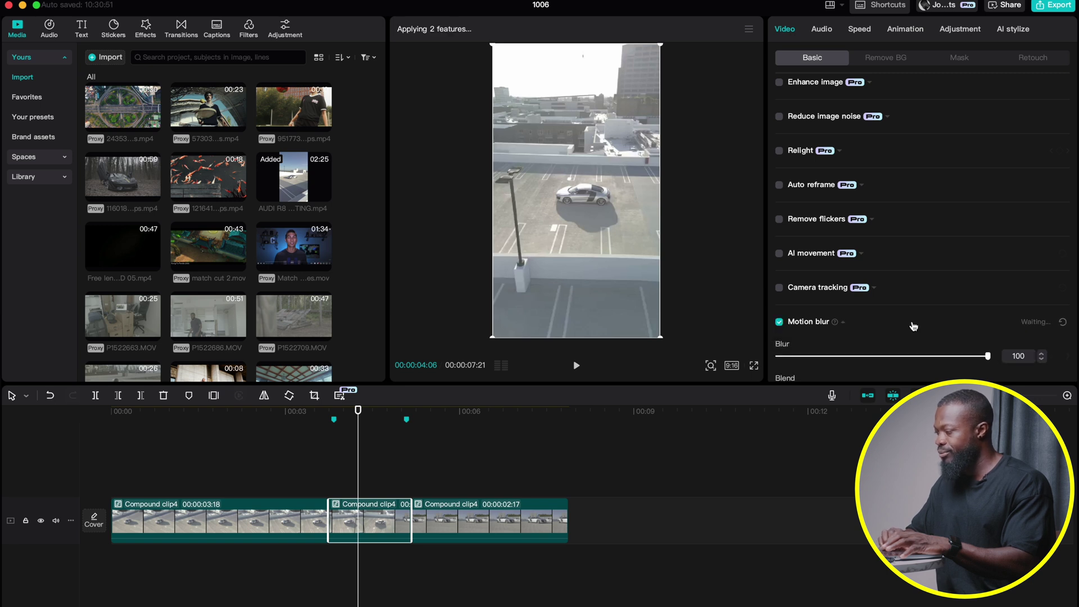
pyautogui.scroll(-3, 965, 260)
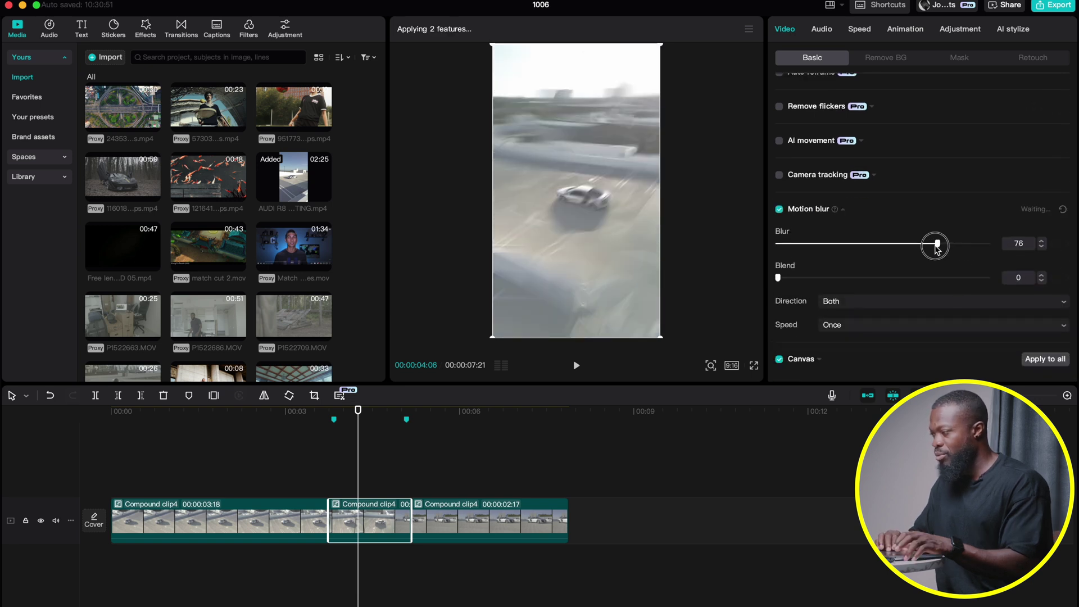
pyautogui.moveTo(922, 244); pyautogui.dragTo(925, 245)
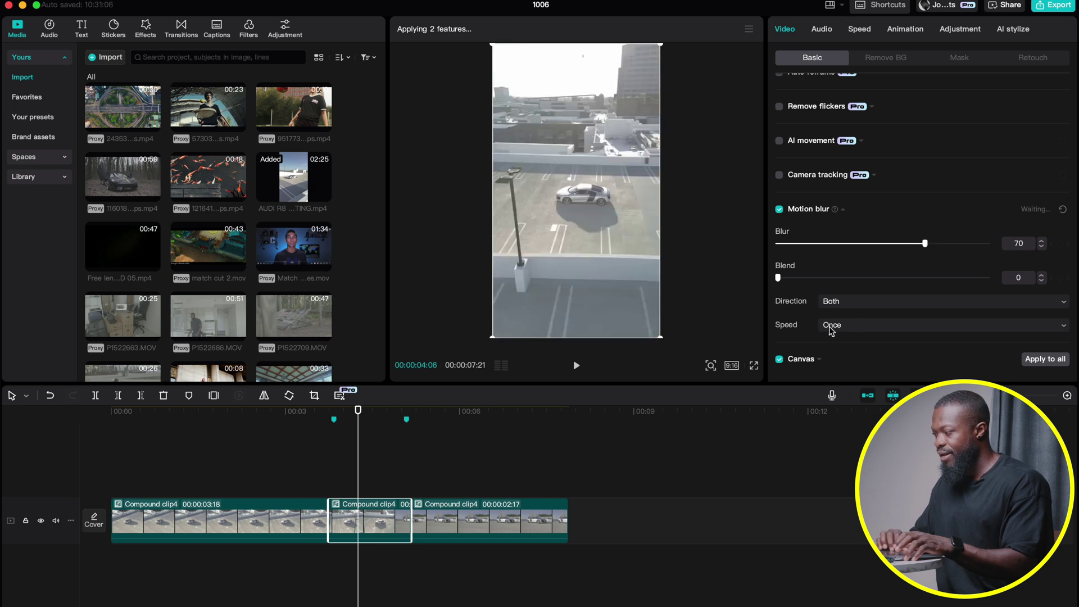
# Set the motion blur Speed to Twice and play the ramped section from its start.
pyautogui.click(850, 326)
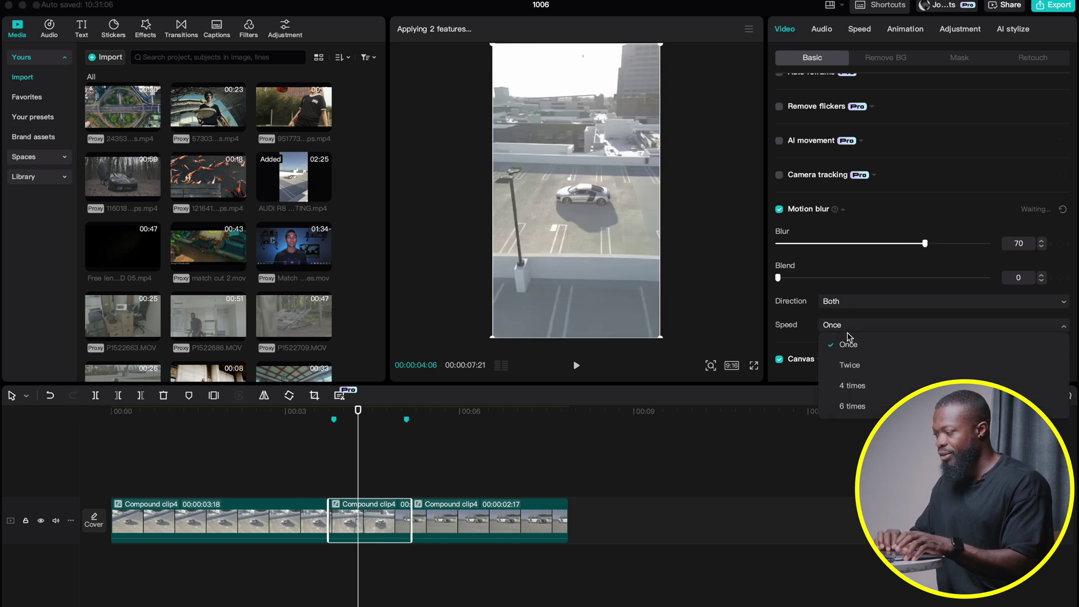
pyautogui.click(869, 366)
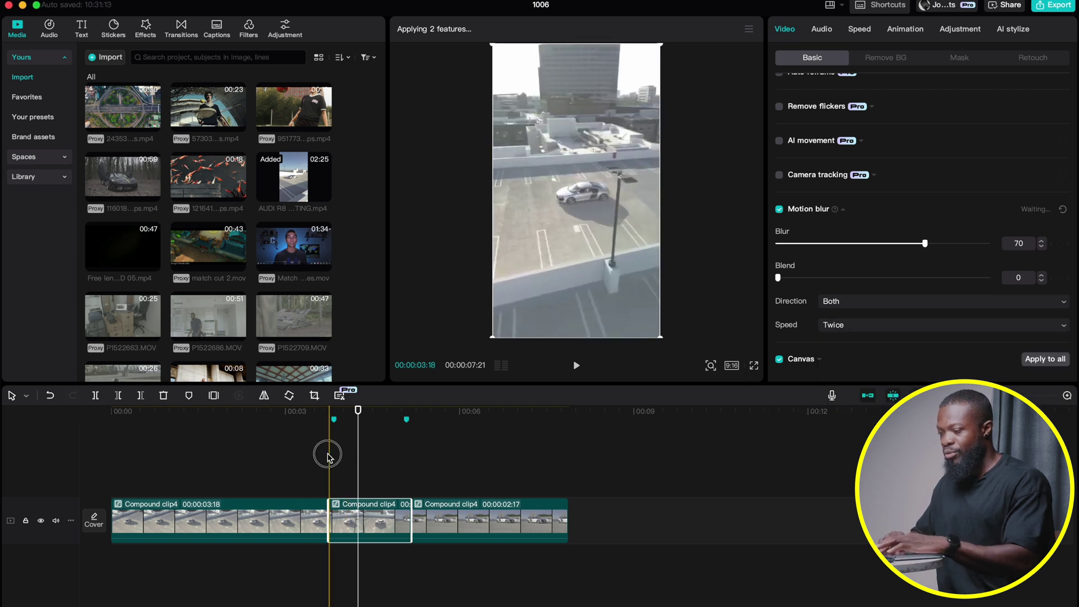
pyautogui.click(329, 458)
pyautogui.press('space')
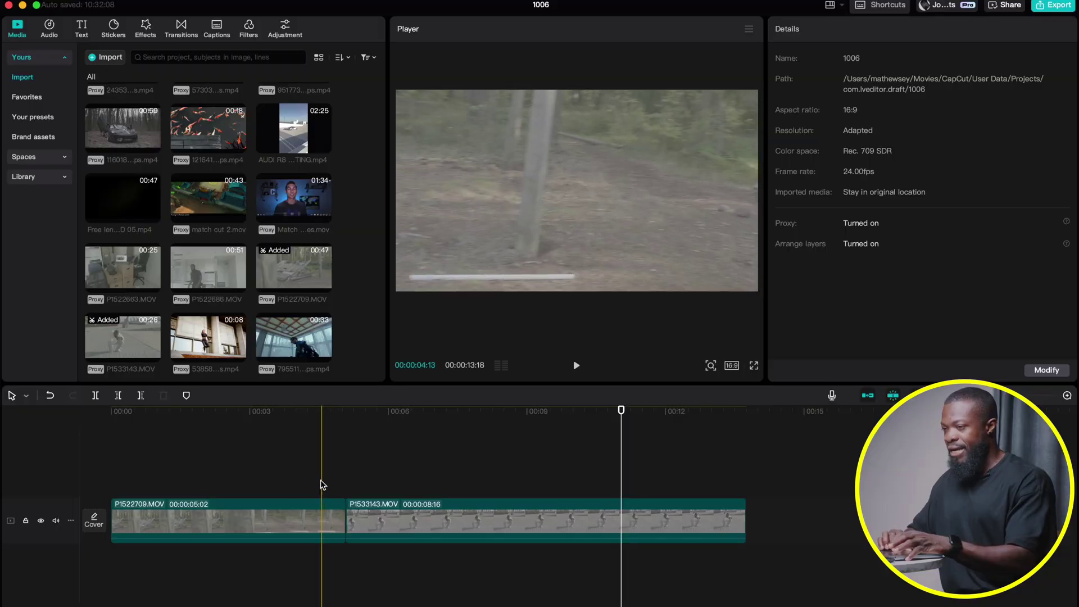
# Move P1522709.MOV to a track above P1533143.MOV so both clips start together.
pyautogui.click(324, 472)
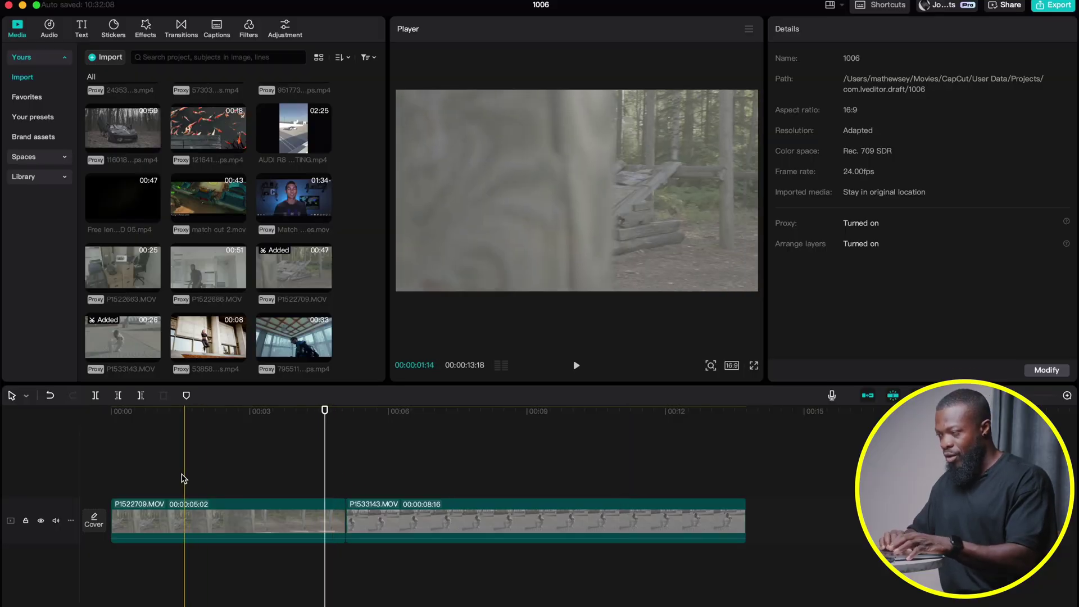
pyautogui.click(174, 478)
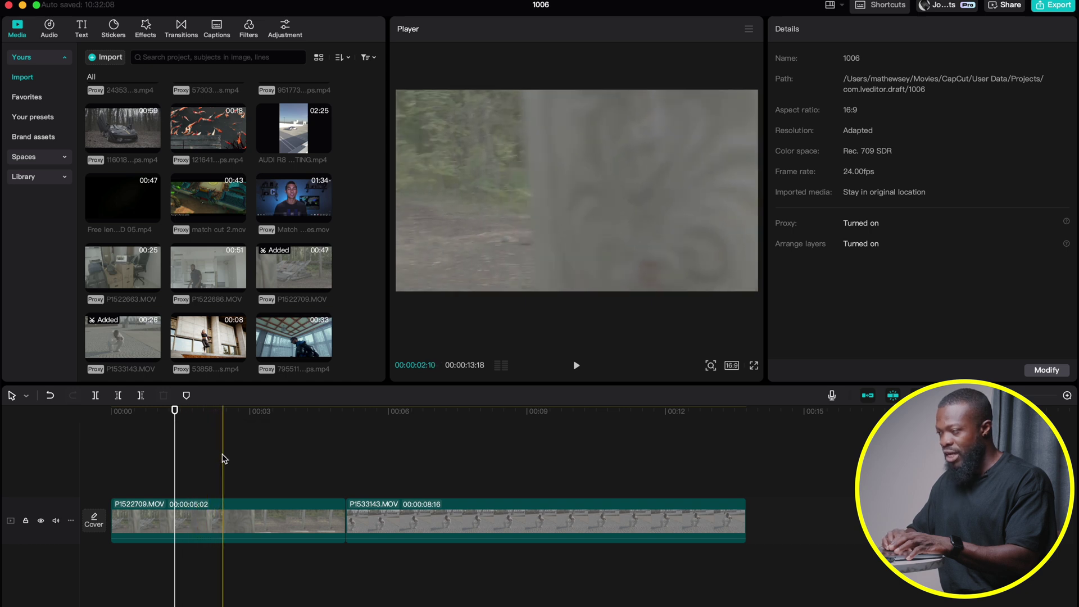
pyautogui.click(257, 518)
pyautogui.moveTo(257, 518); pyautogui.dragTo(250, 477)
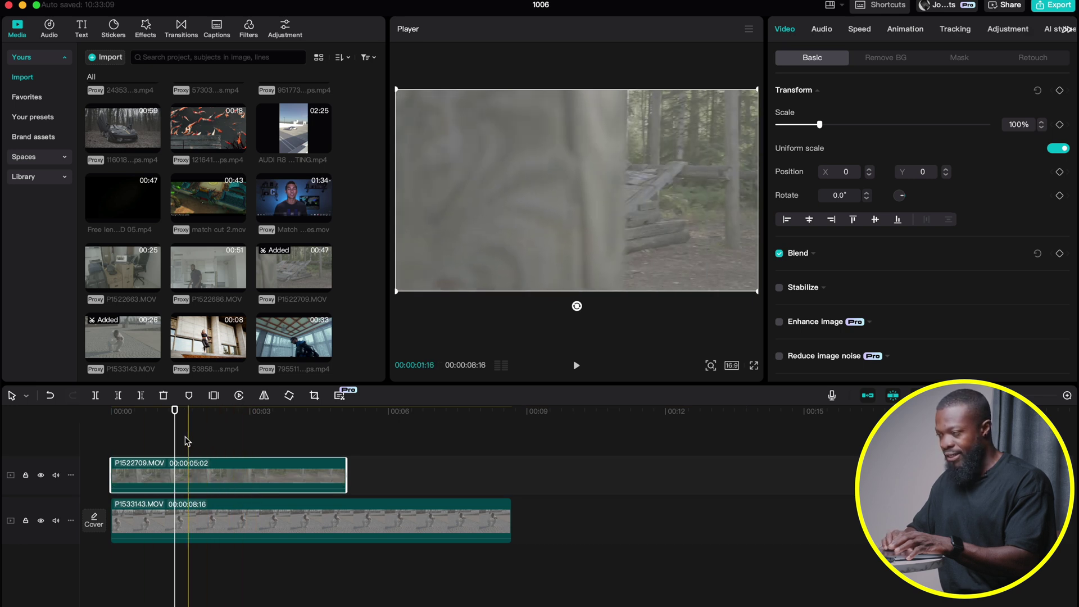
# Add a Horizontal mask to P1522709.MOV along the tree's trailing edge at 00:00:02:03, rotated 86° with feather 5, and keyframe its position and rotation.
pyautogui.click(209, 441)
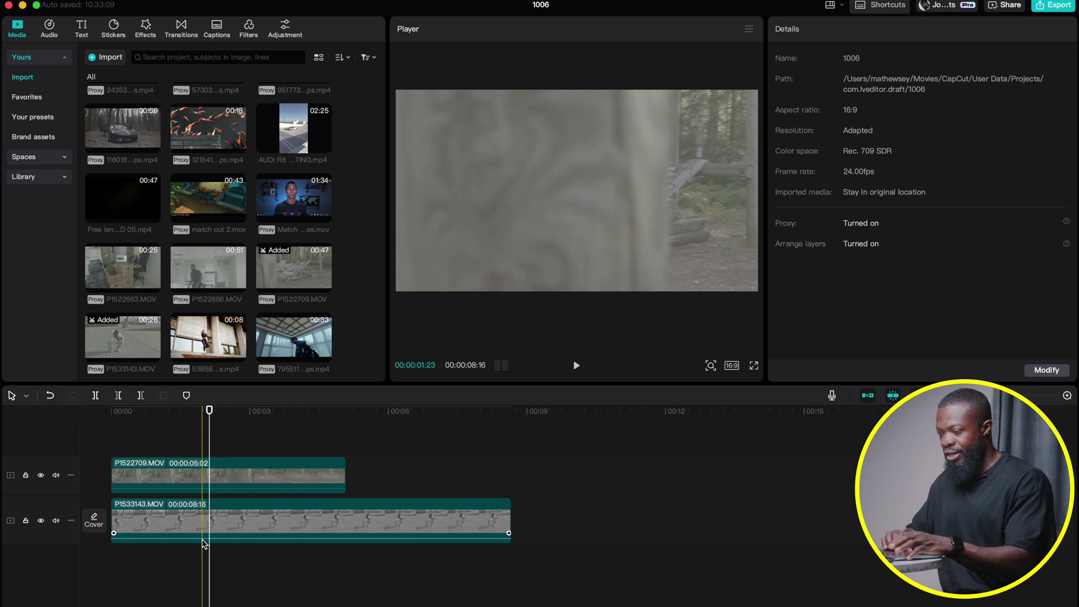
pyautogui.click(213, 475)
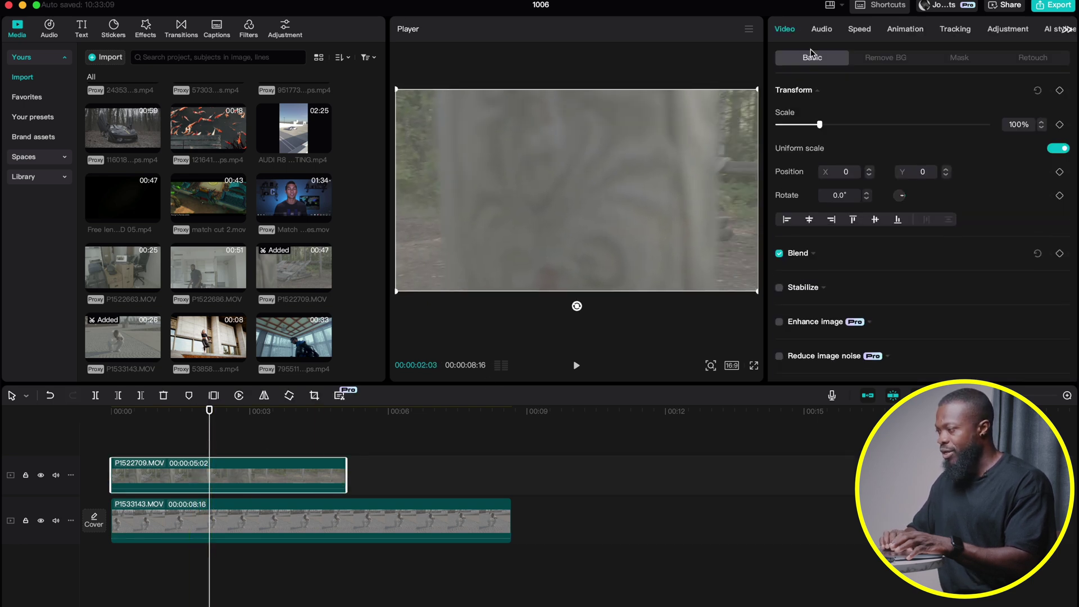
pyautogui.click(960, 59)
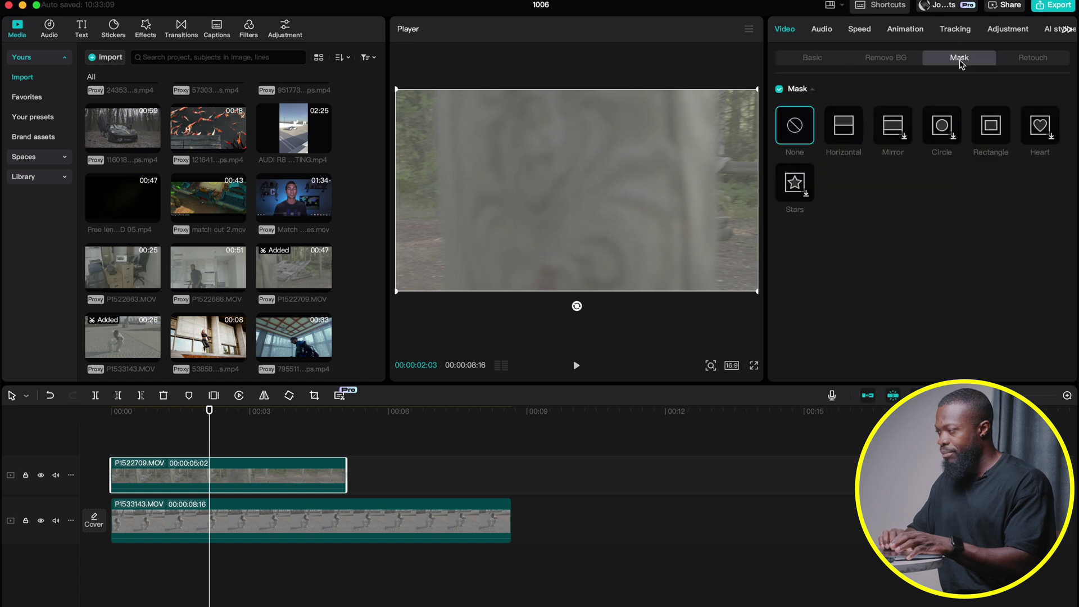
pyautogui.click(839, 136)
pyautogui.moveTo(562, 195); pyautogui.dragTo(474, 169)
pyautogui.moveTo(451, 173)
pyautogui.mouseDown()
pyautogui.moveTo(428, 172)
pyautogui.moveTo(436, 176)
pyautogui.mouseUp()
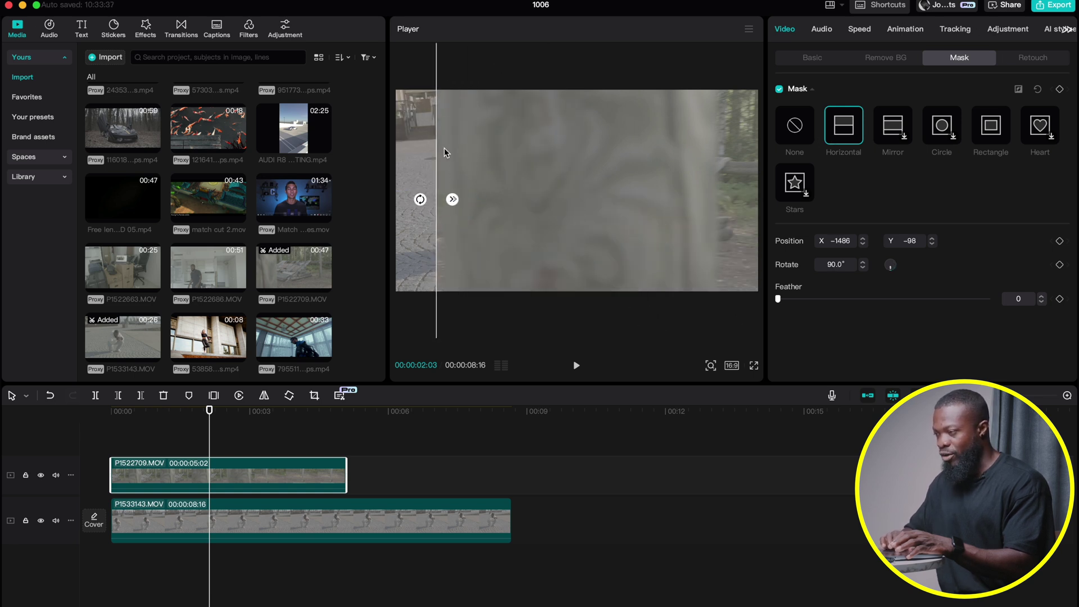
pyautogui.moveTo(423, 201); pyautogui.dragTo(424, 202)
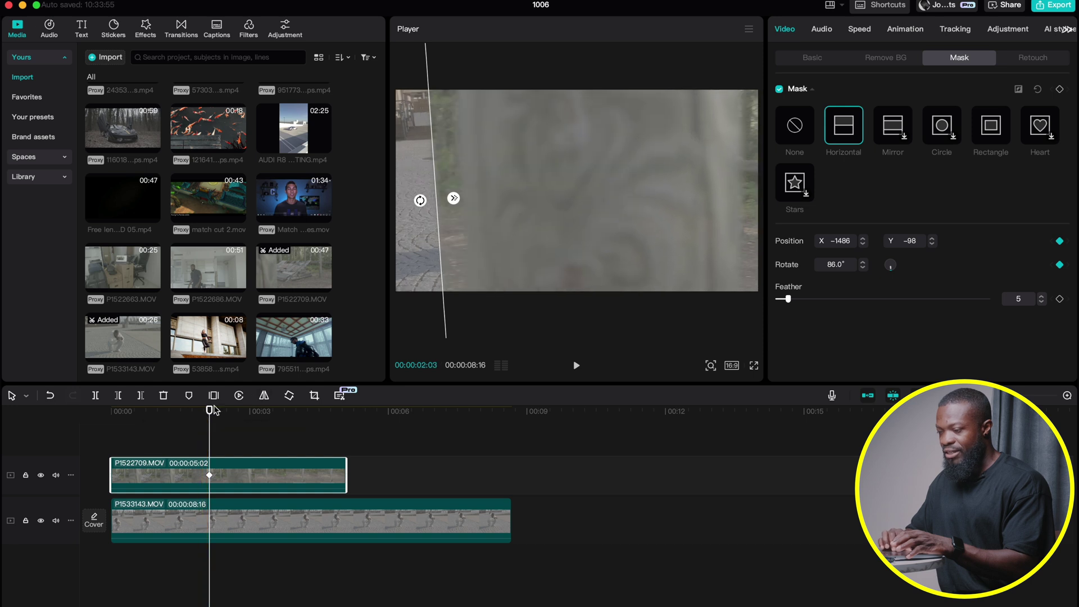
# Keyframe the mask at X -1869, Y -238 on 00:00:01:23, and at X -1920, Y -275 with 90.5° rotation on 00:00:01:21.
pyautogui.moveTo(209, 411); pyautogui.dragTo(202, 411)
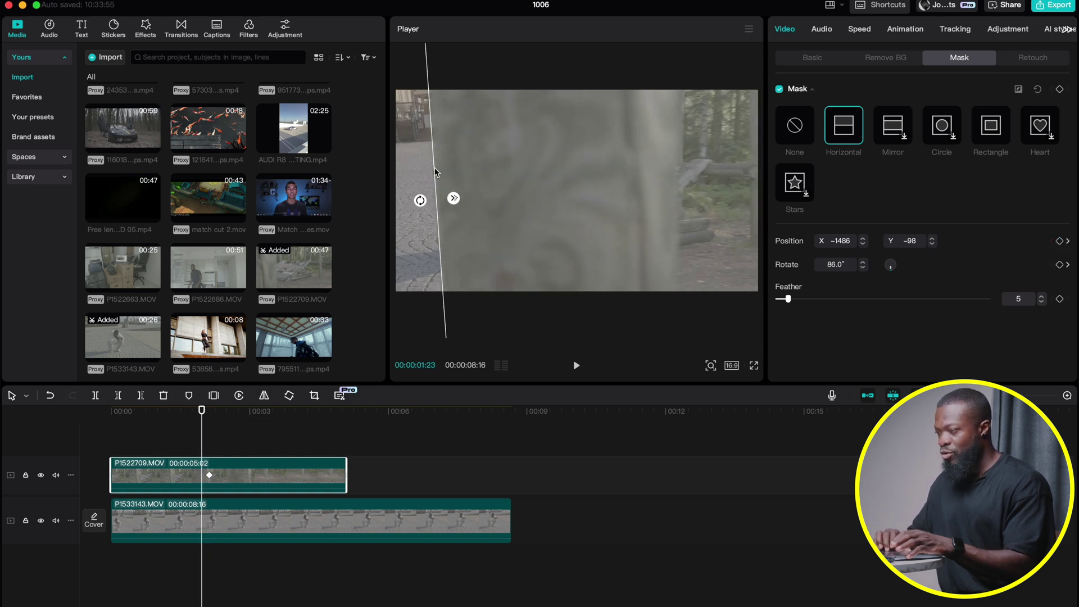
pyautogui.moveTo(432, 170); pyautogui.dragTo(396, 178)
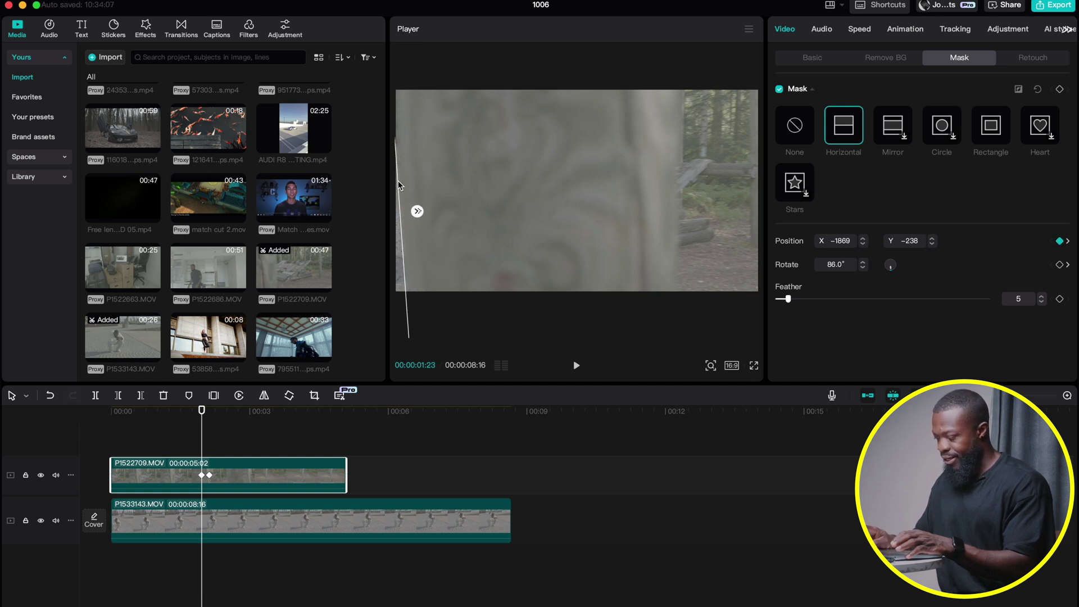
pyautogui.press('Left')
pyautogui.press('Left')
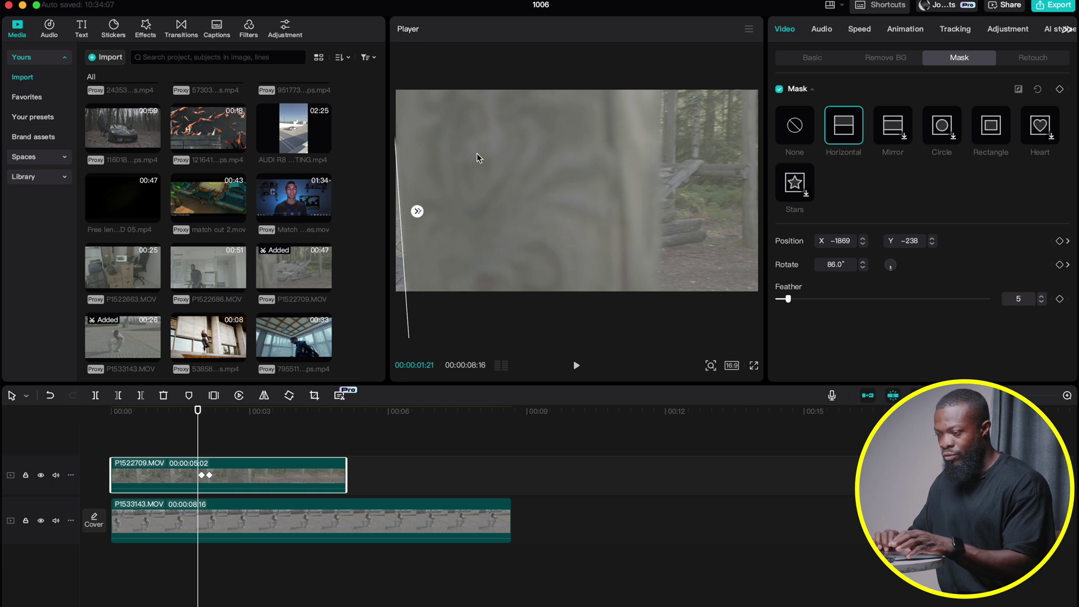
pyautogui.moveTo(404, 260); pyautogui.dragTo(386, 267)
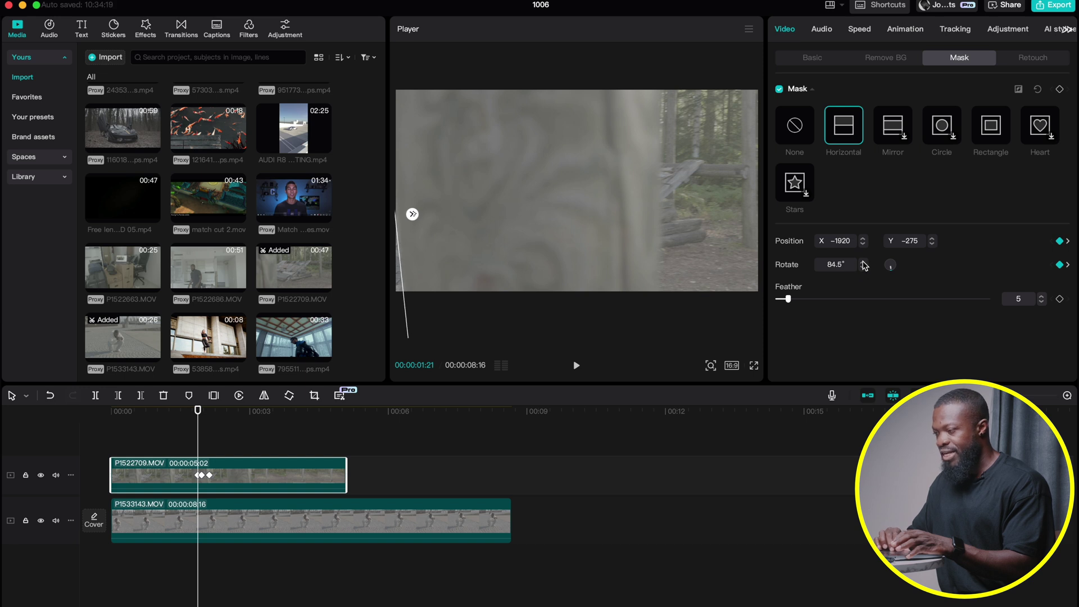
pyautogui.click(863, 262)
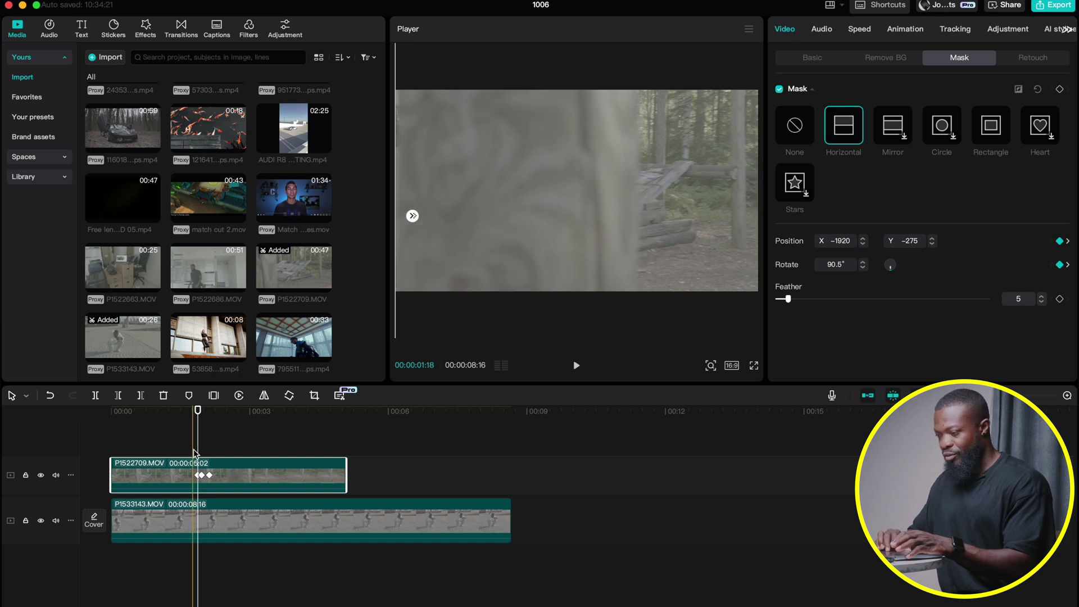
# Advance to 00:00:02:06 and move the mask line to the tree's trailing edge at X -1073, Y -71.
pyautogui.click(209, 422)
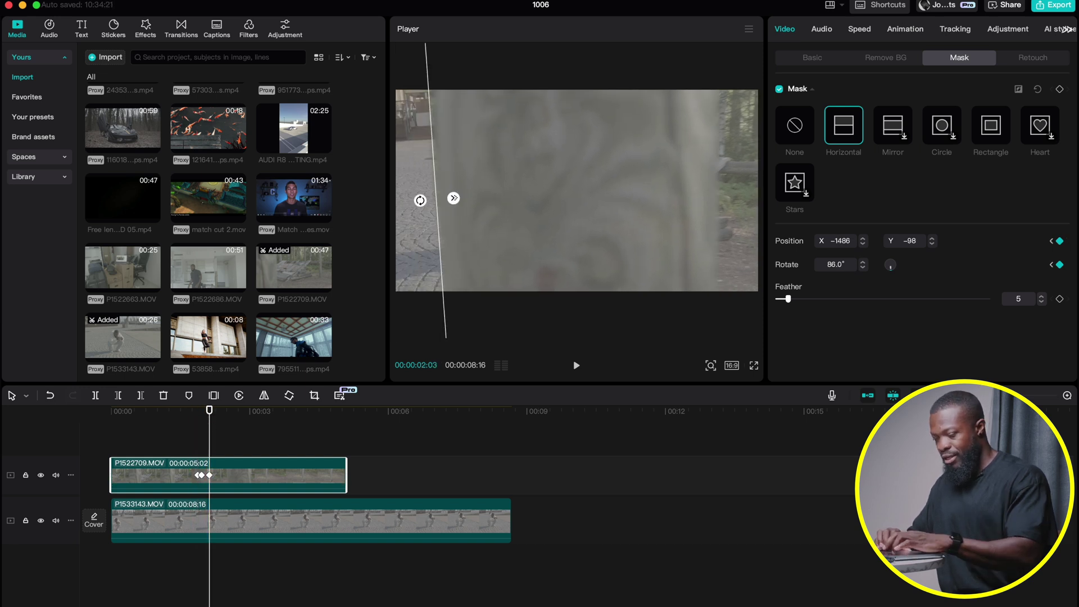
pyautogui.scroll(3, 276, 442)
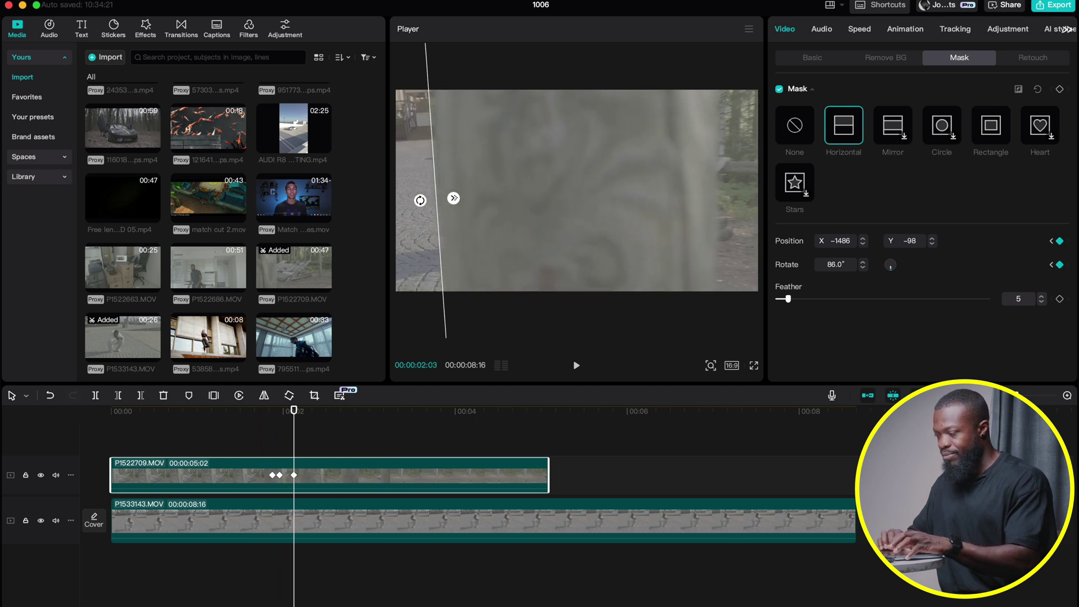
pyautogui.press('Right')
pyautogui.press('Right')
pyautogui.press('Right')
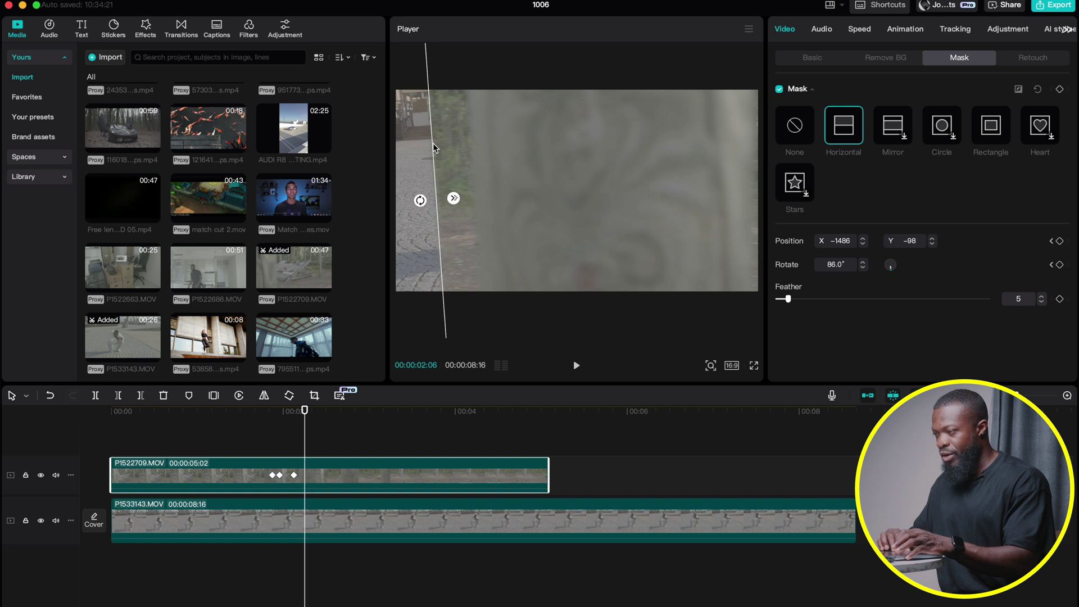
pyautogui.moveTo(432, 143); pyautogui.dragTo(471, 144)
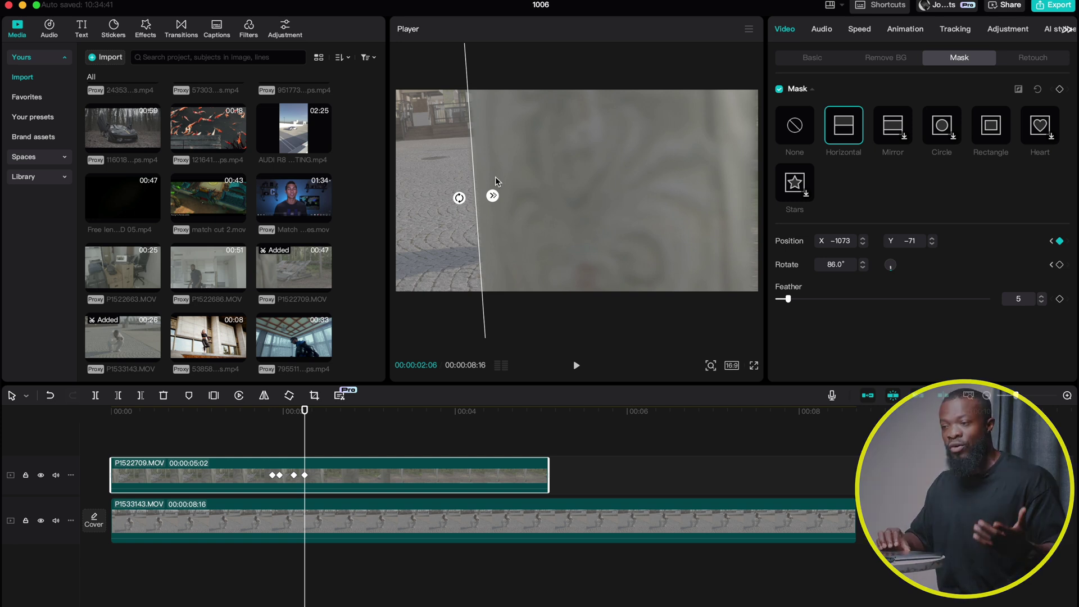
# Keep keyframing the mask along the tree's trailing edge every few frames until it reaches X 1920, Y -100 with 90° rotation.
pyautogui.press('Right')
pyautogui.press('Right')
pyautogui.press('Right')
pyautogui.moveTo(474, 162); pyautogui.dragTo(511, 160)
# Play back the tree mask transition several times from just before it begins.
pyautogui.press('space')
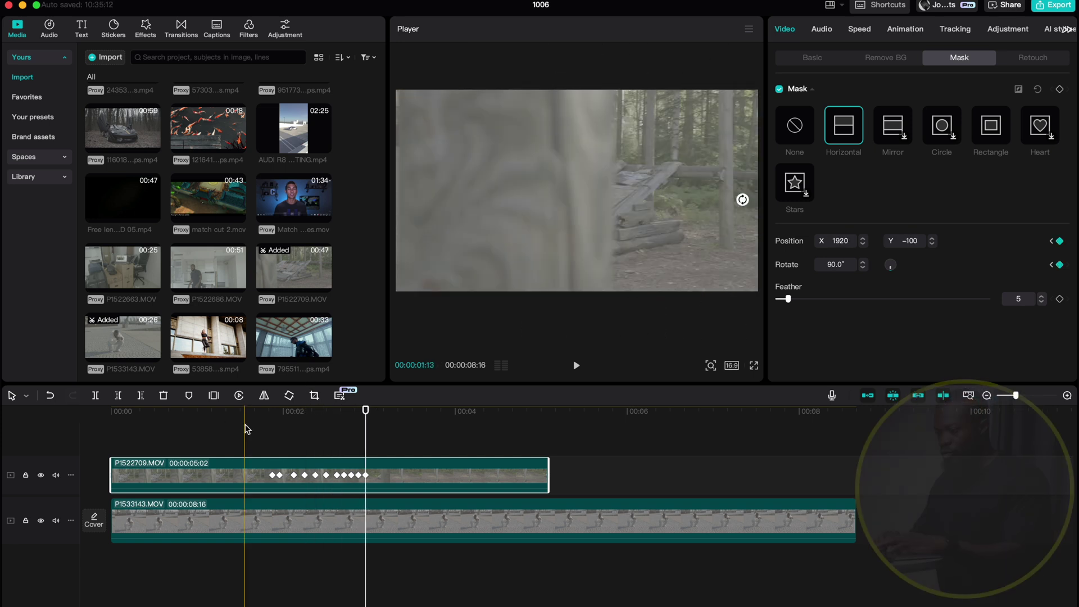
pyautogui.click(244, 430)
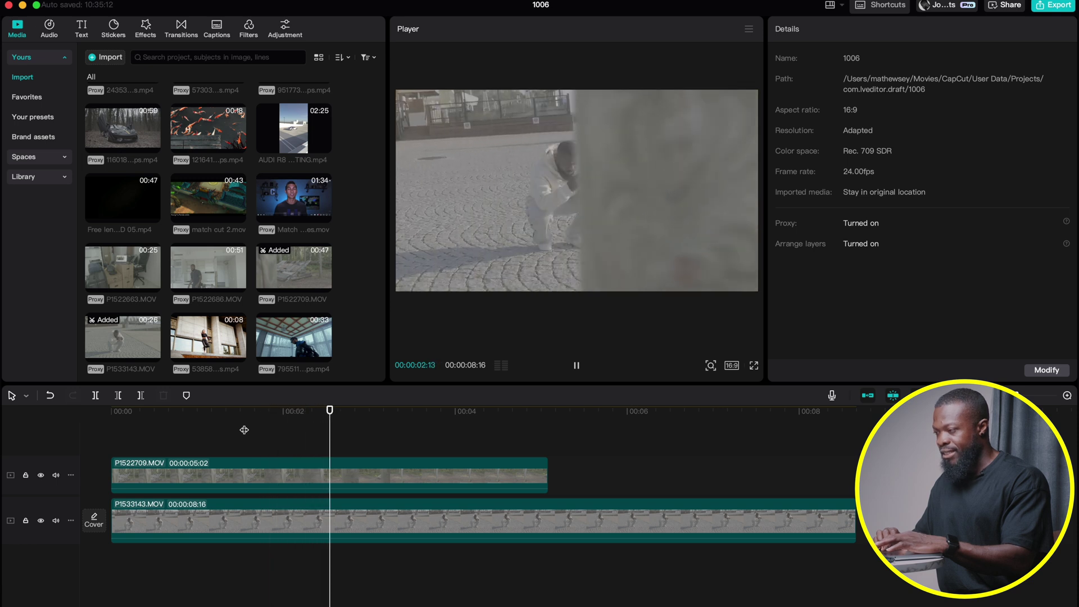
pyautogui.press('space')
pyautogui.click(260, 431)
pyautogui.press('space')
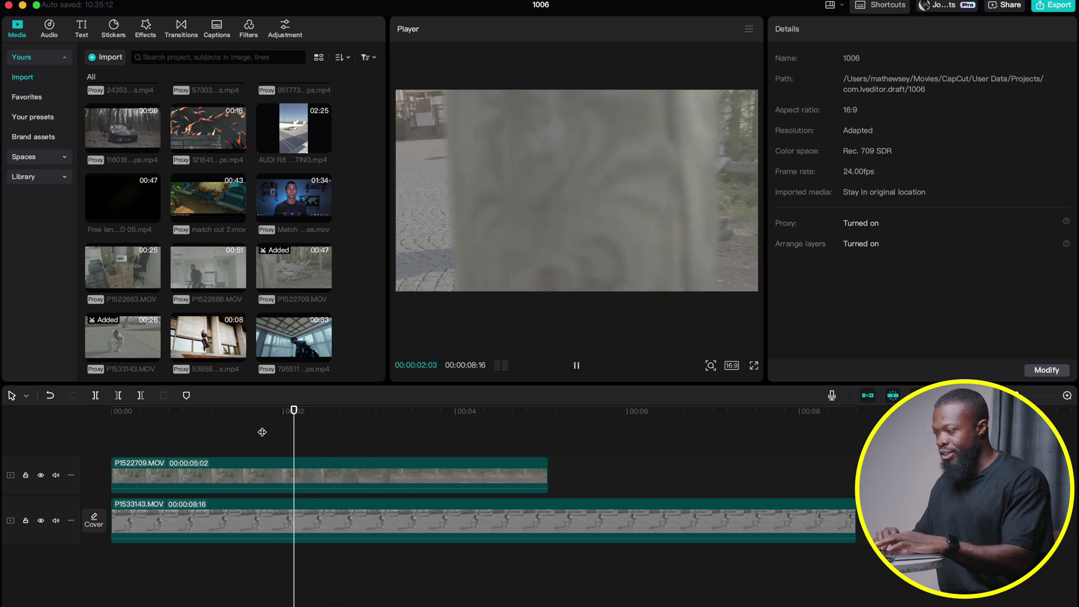
pyautogui.click(273, 439)
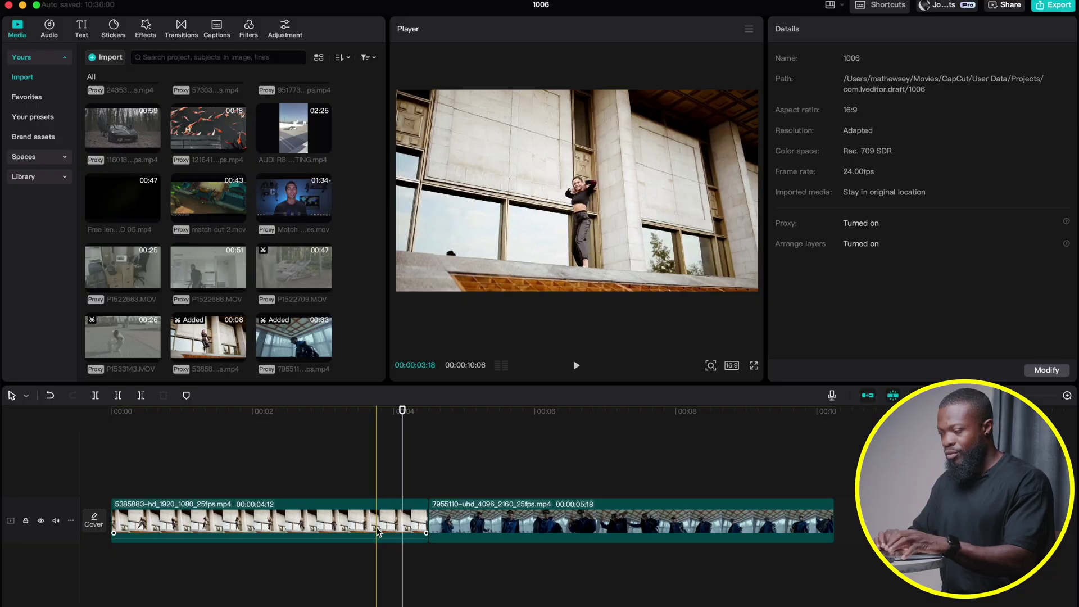
# Duplicate the 5385883 clip onto the track above and shorten the original to 00:00:04:05.
pyautogui.click(386, 521)
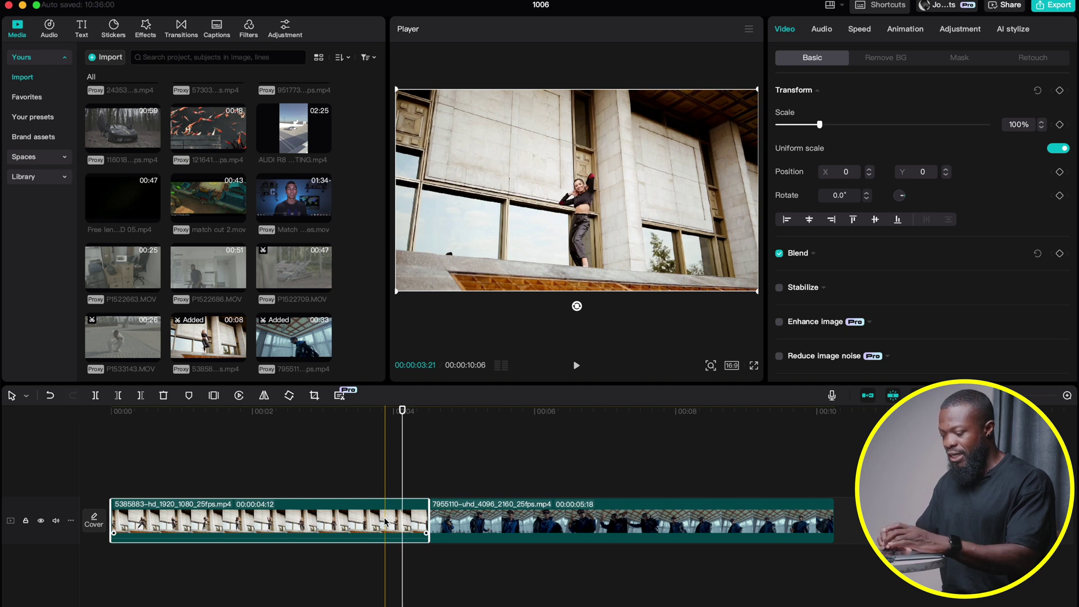
pyautogui.moveTo(385, 522); pyautogui.dragTo(408, 511)
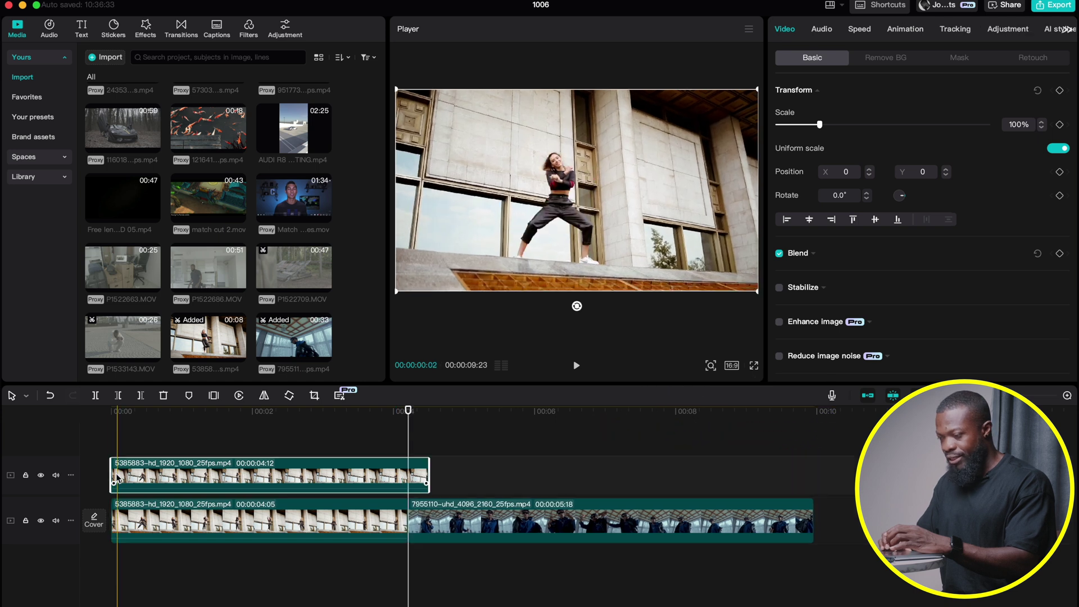
# Trim the start of the upper copy so only a short section around the cut remains.
pyautogui.moveTo(112, 475); pyautogui.dragTo(400, 470)
pyautogui.scroll(2, 385, 455)
pyautogui.scroll(2, 399, 472)
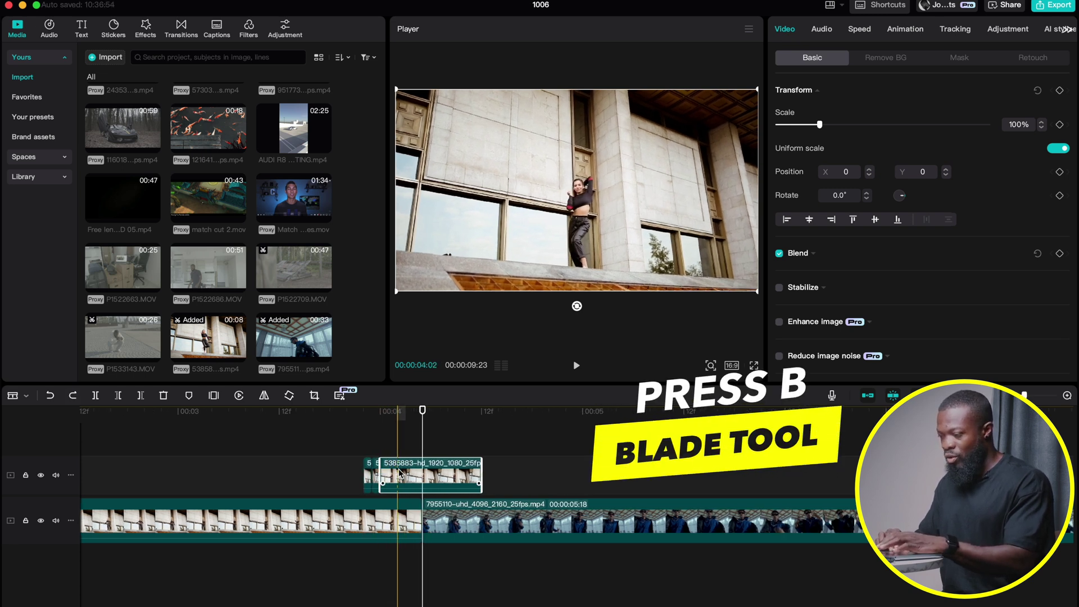
# Slice the upper copy of the 5385883 clip into one-frame pieces around the cut and delete every second piece.
pyautogui.press('b')
pyautogui.click(422, 477)
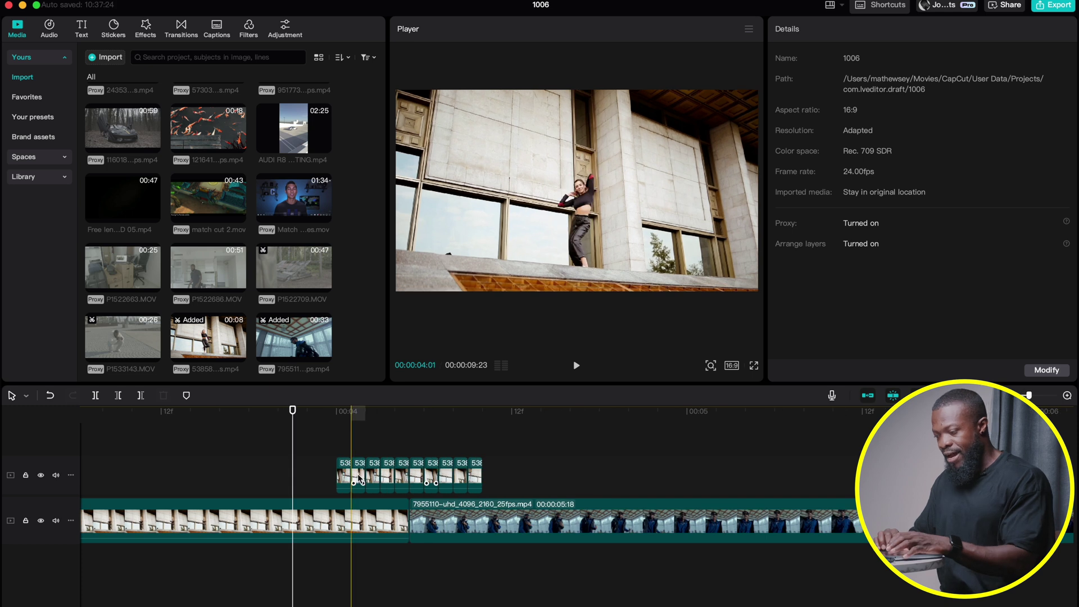
pyautogui.click(359, 478)
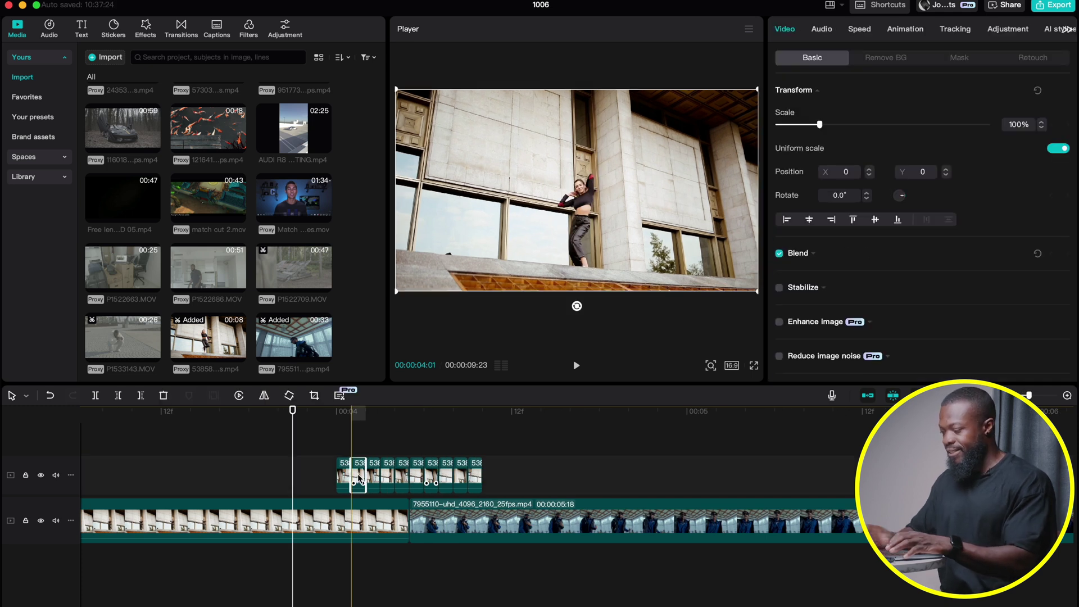
pyautogui.press('Delete')
pyautogui.click(388, 473)
pyautogui.press('Delete')
pyautogui.click(417, 475)
pyautogui.press('Delete')
pyautogui.click(447, 476)
pyautogui.press('Delete')
# Raise the Exposure of all remaining one-frame pieces on the upper track to about 37.
pyautogui.moveTo(313, 457); pyautogui.dragTo(464, 469)
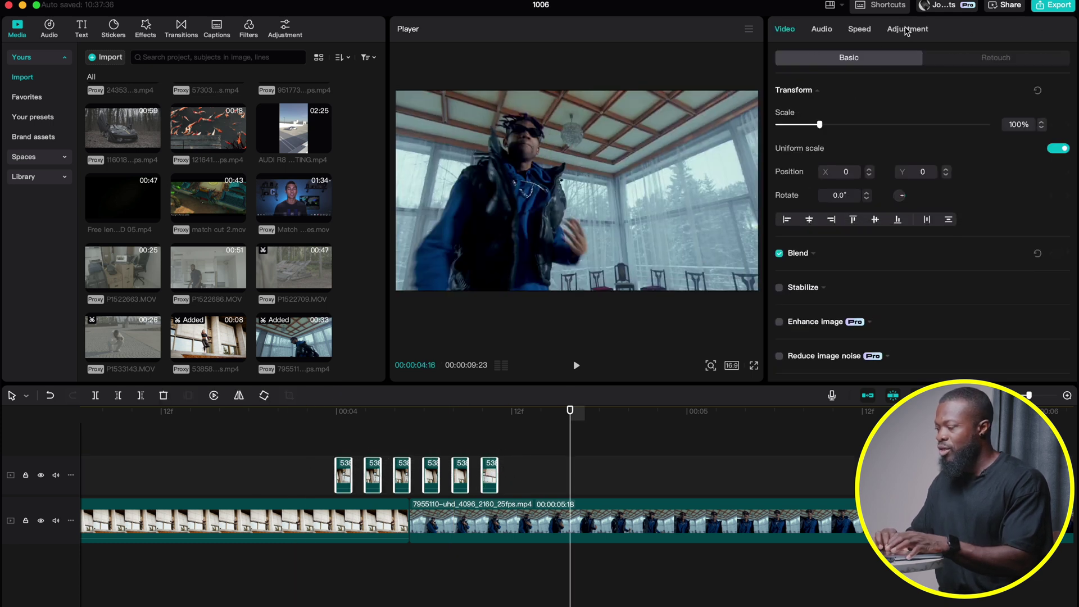
pyautogui.click(907, 30)
pyautogui.scroll(-10, 880, 176)
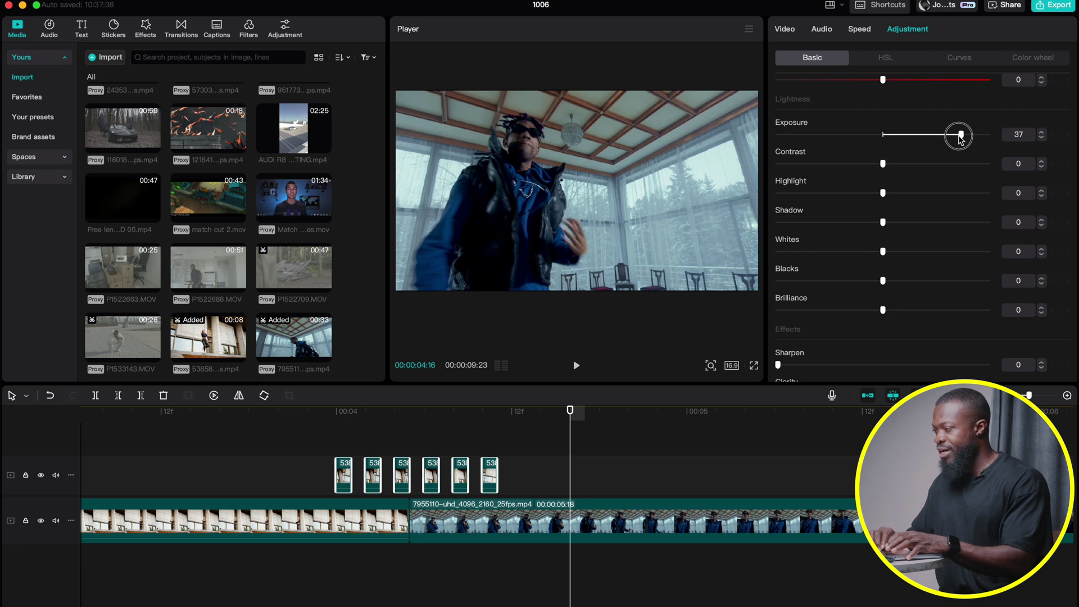
# Play back the alternating-frame transition from just before the first upper piece.
pyautogui.click(299, 463)
pyautogui.press('space')
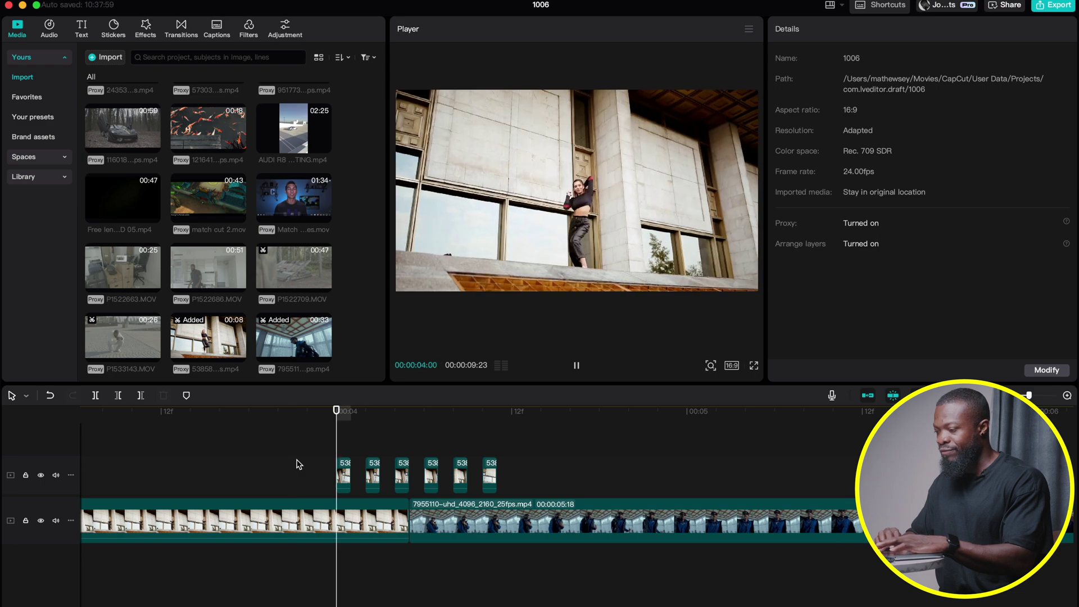
pyautogui.press('space')
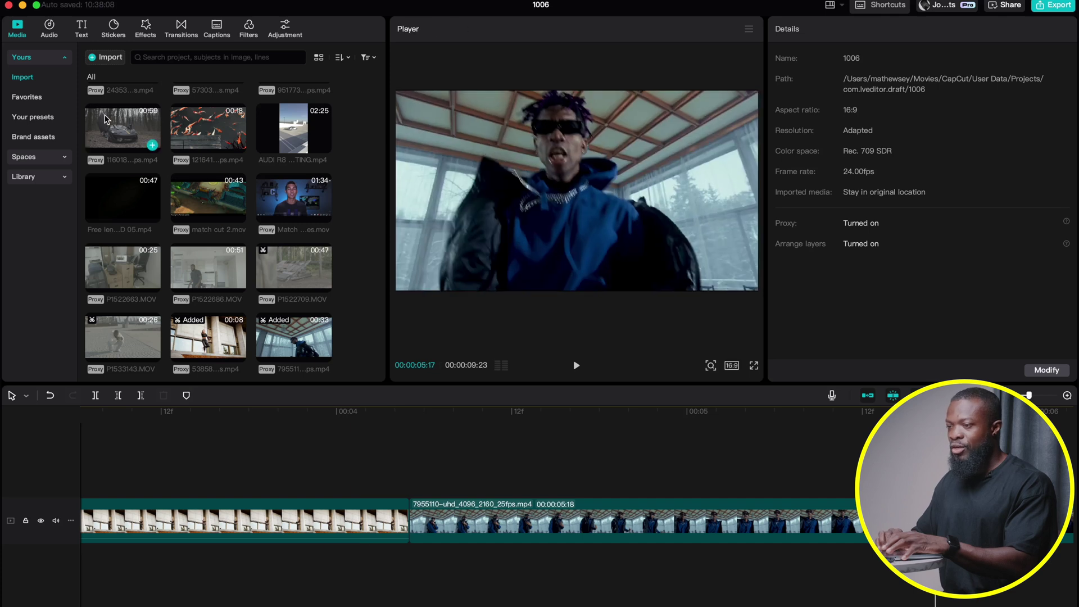
# Place the white background clip from the library above the cut, starting at 00:00:04:01, and trim it to 00:00:00:08.
pyautogui.click(29, 177)
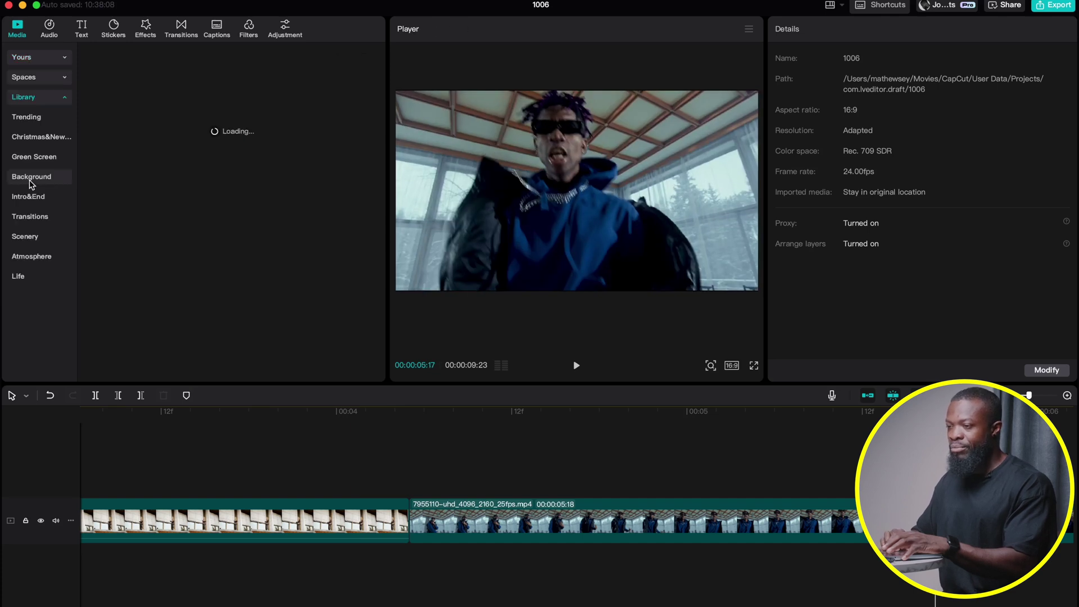
pyautogui.click(19, 178)
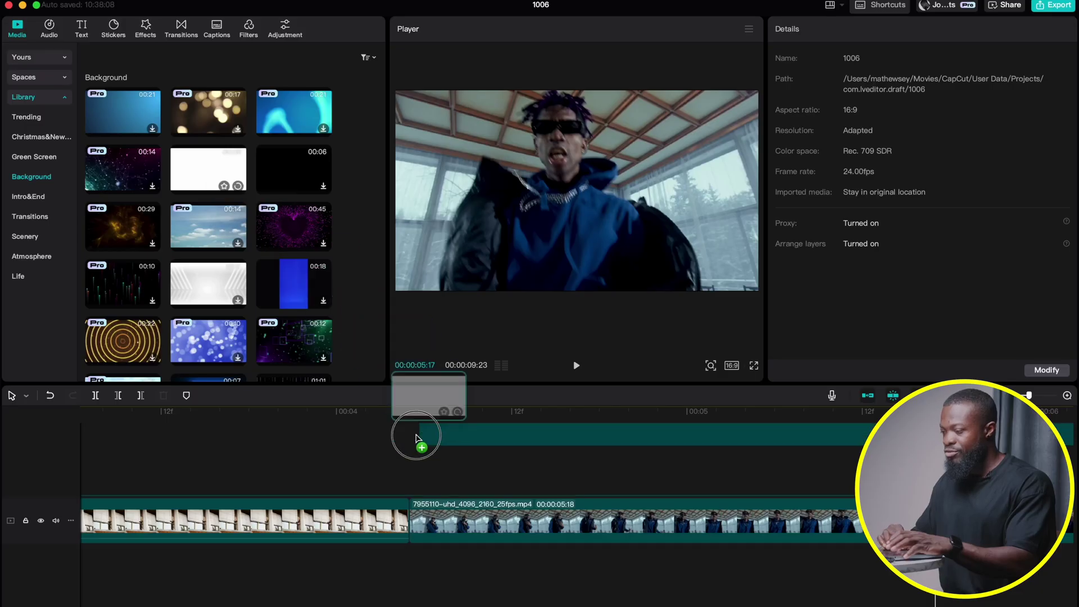
pyautogui.moveTo(417, 437); pyautogui.dragTo(383, 470)
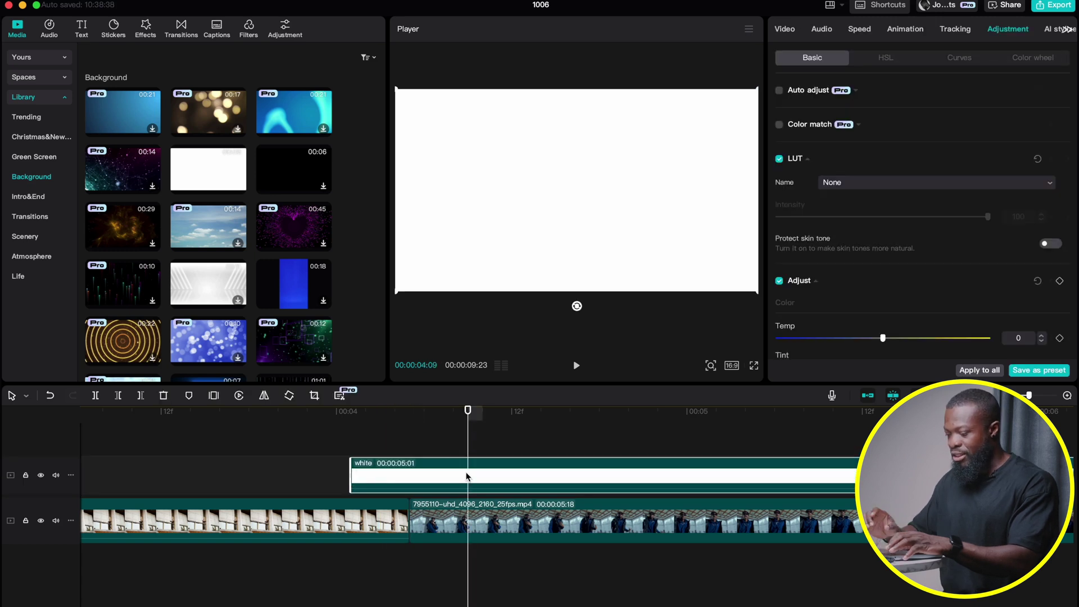
pyautogui.press('w')
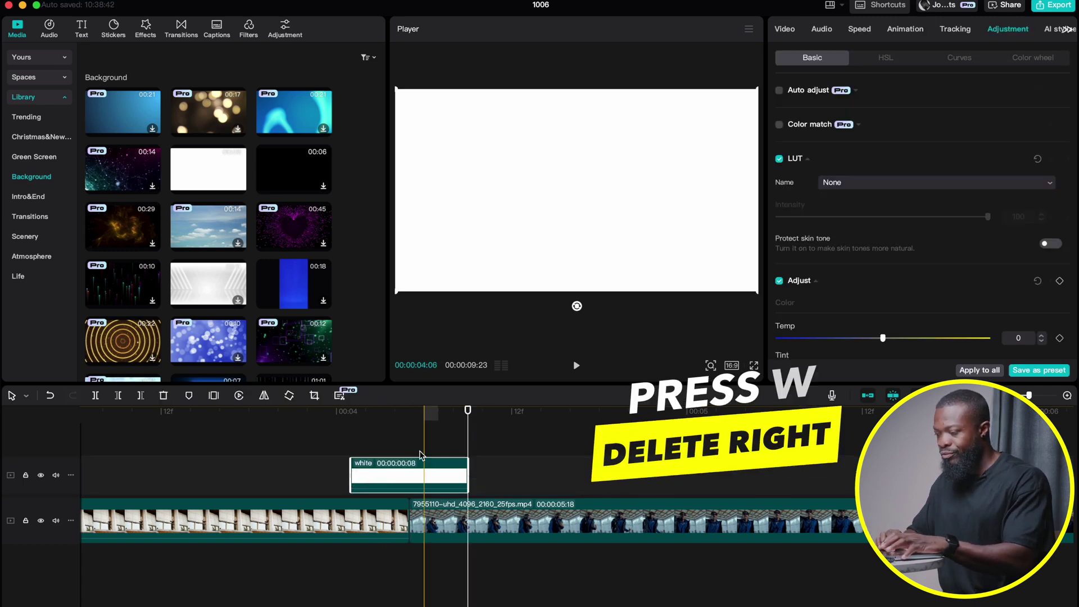
pyautogui.click(412, 446)
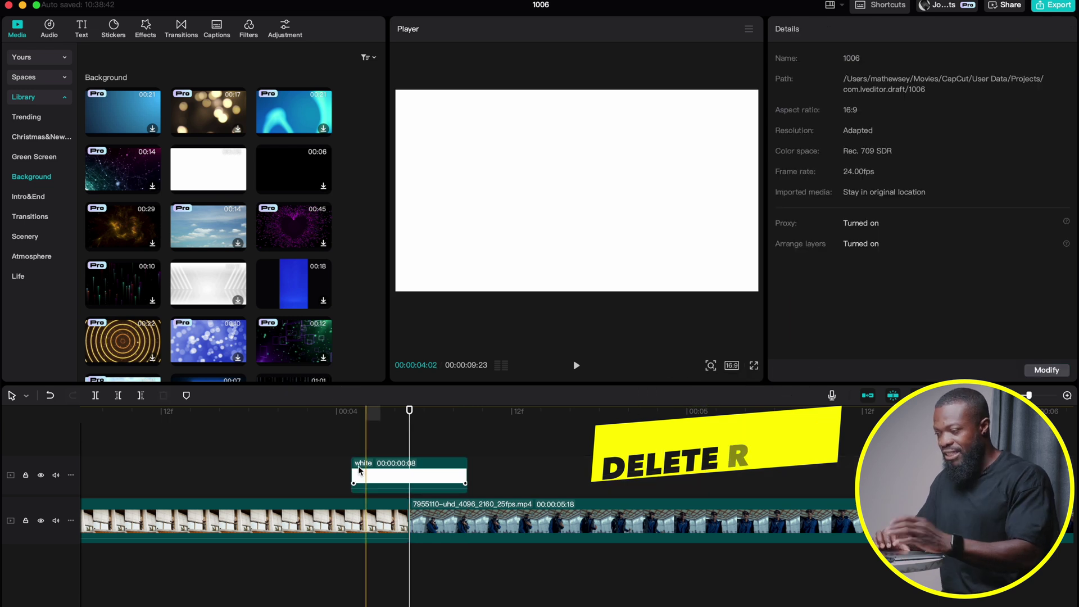
# Slice the white clip into one-frame pieces and keep them spaced one frame apart across the cut.
pyautogui.press('b')
pyautogui.click(366, 475)
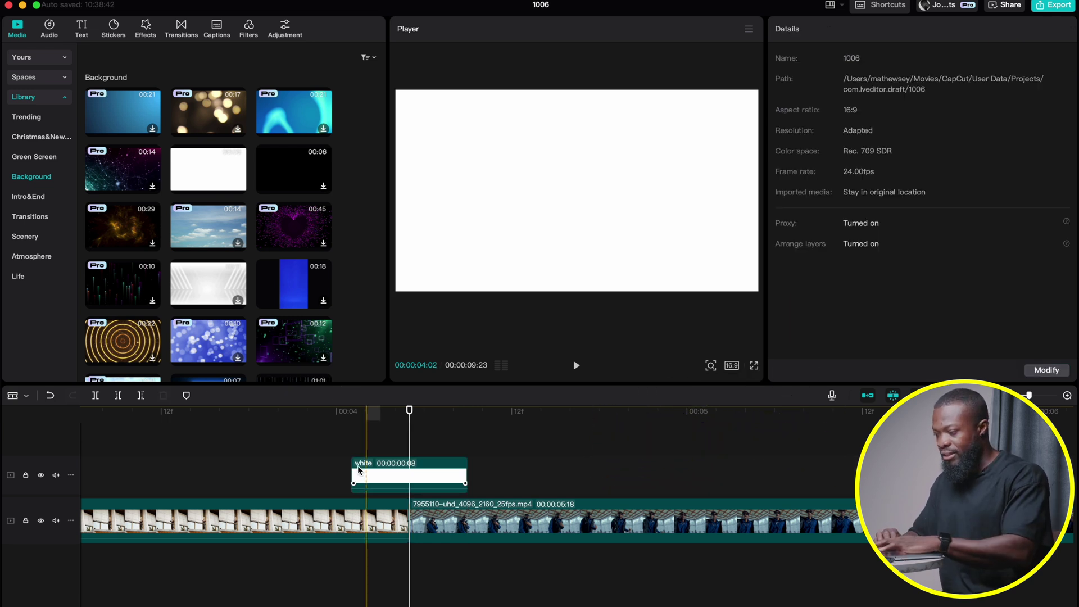
pyautogui.click(380, 475)
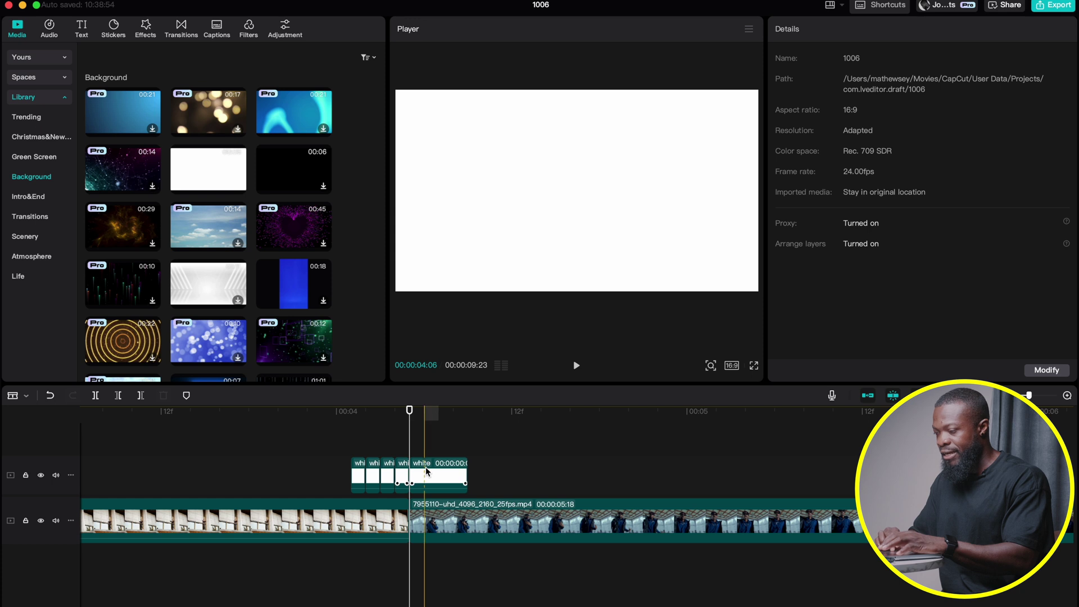
pyautogui.press('Delete')
pyautogui.moveTo(430, 478); pyautogui.dragTo(462, 478)
# Play back the white flash transition from before the cut.
pyautogui.click(249, 467)
pyautogui.press('space')
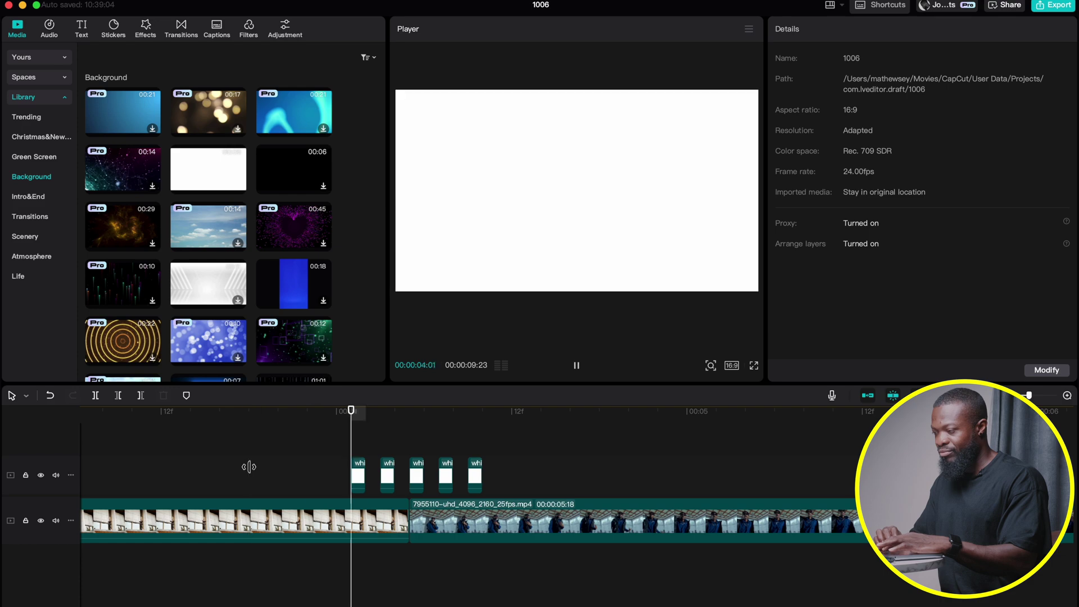
pyautogui.click(249, 467)
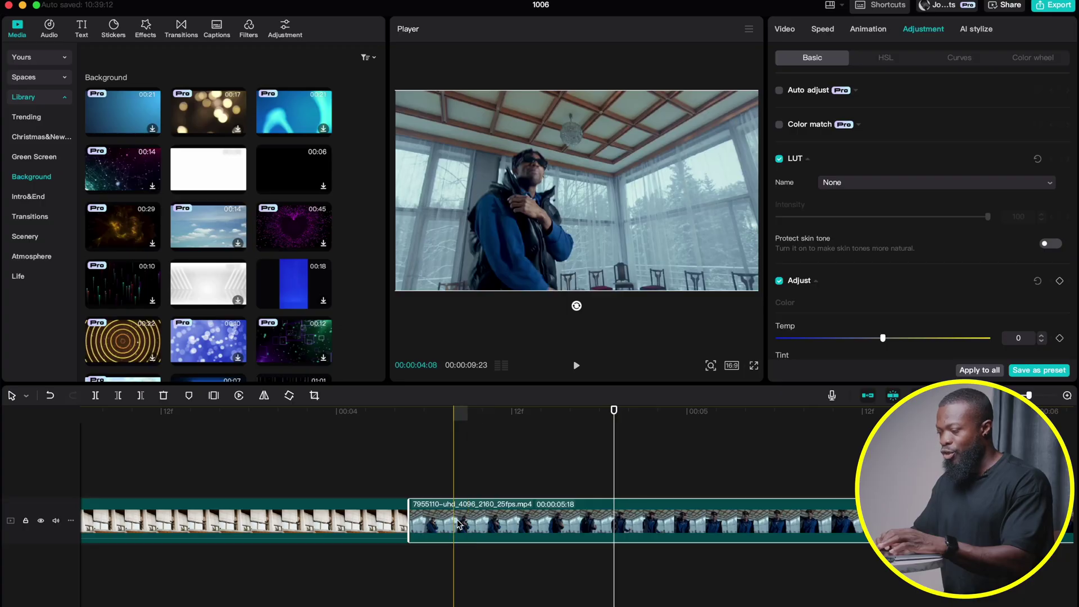
# Duplicate the 7955110 clip onto the track above and trim the end of the copy to a length of 00:00:00:14.
pyautogui.moveTo(479, 510); pyautogui.dragTo(464, 471)
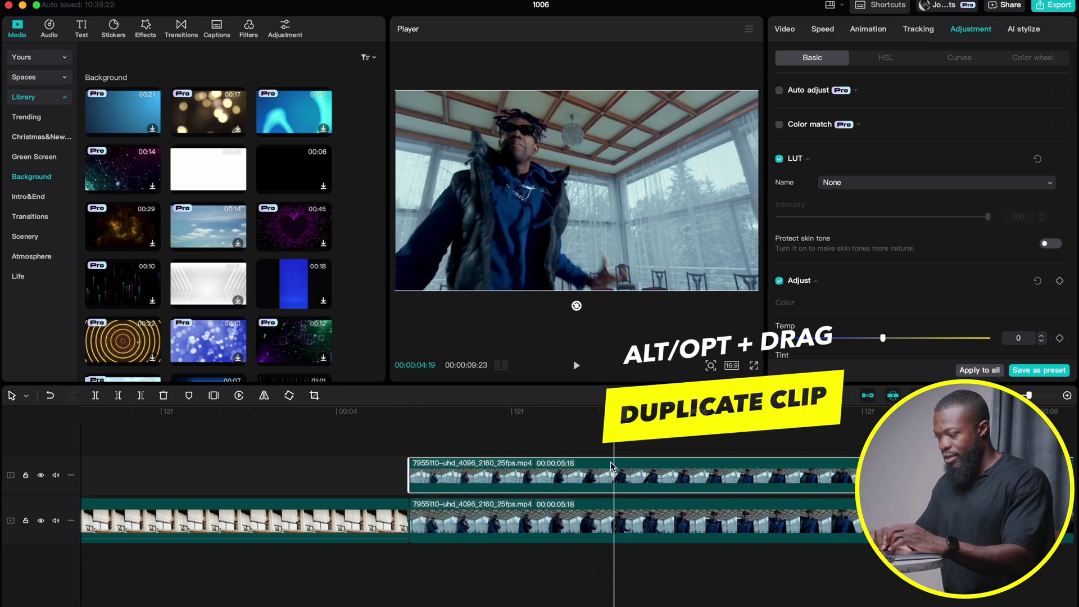
pyautogui.press('w')
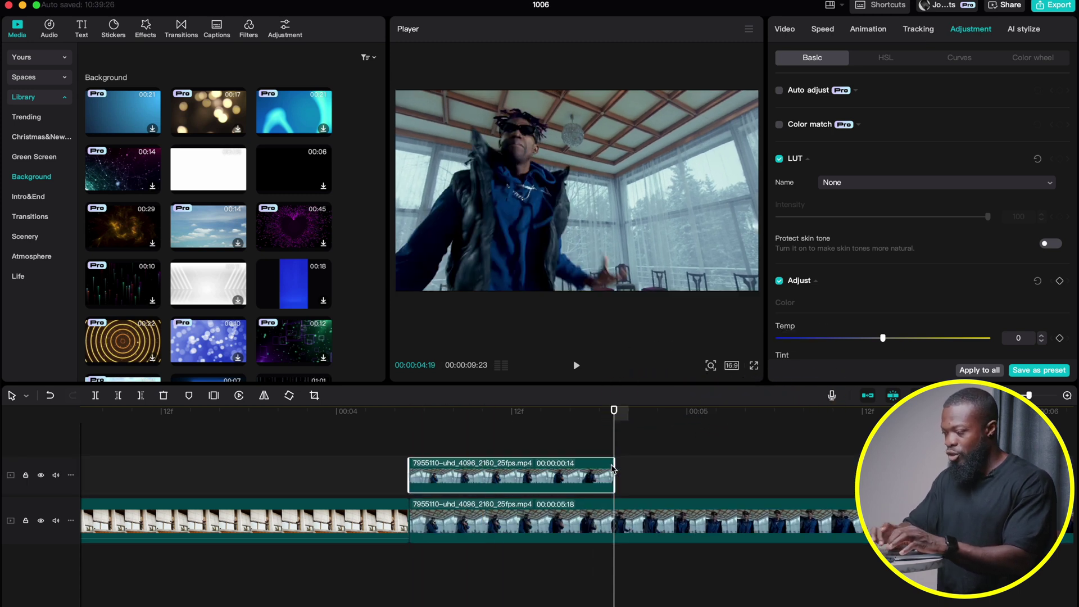
# Slice the upper copy of the 7955110 clip into eleven one-frame pieces and move them to start at 00:00:04:00.
pyautogui.press('q')
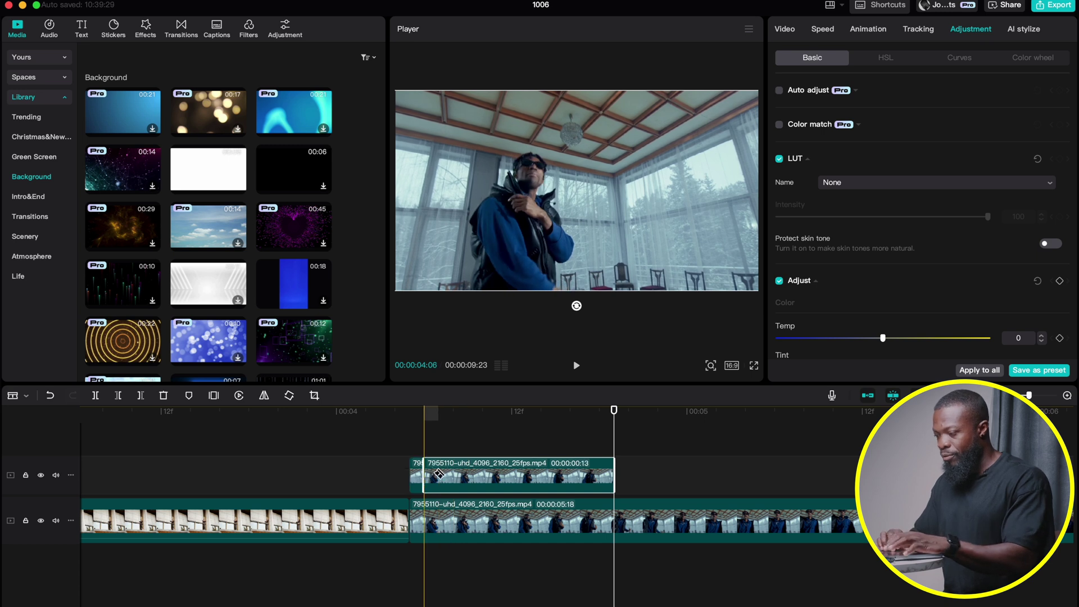
pyautogui.click(453, 475)
pyautogui.click(468, 475)
pyautogui.click(482, 474)
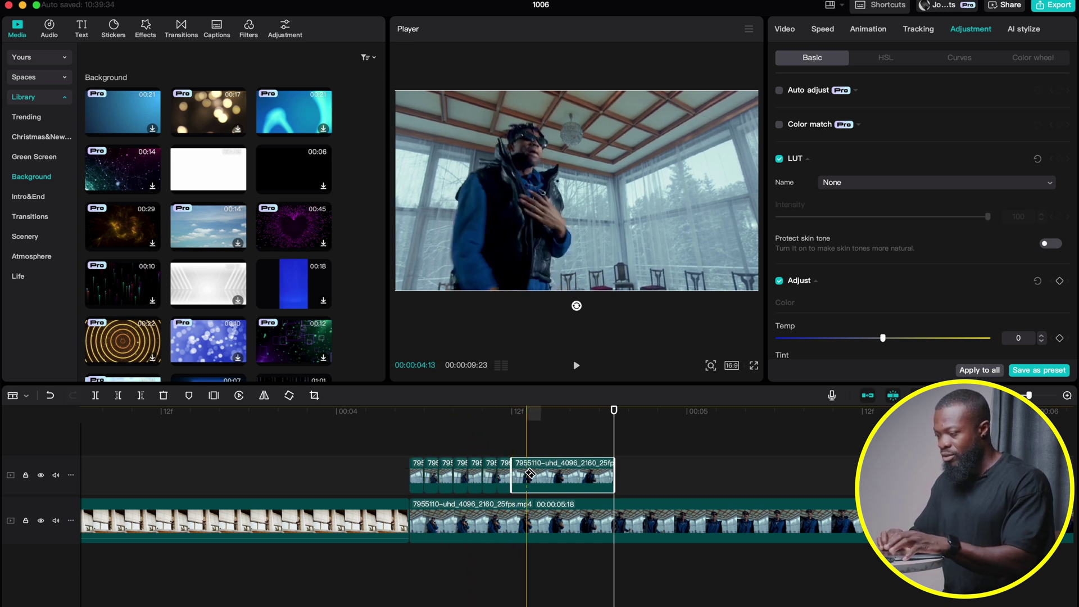
pyautogui.click(569, 474)
pyautogui.press('Delete')
pyautogui.press('a')
pyautogui.moveTo(578, 478); pyautogui.dragTo(345, 477)
# Delete every second piece of the sliced 7955110 copy and play back the alternating-frame transition.
pyautogui.click(358, 462)
pyautogui.click(358, 475)
pyautogui.keyDown('super'); pyautogui.click(387, 475); pyautogui.keyUp('super')
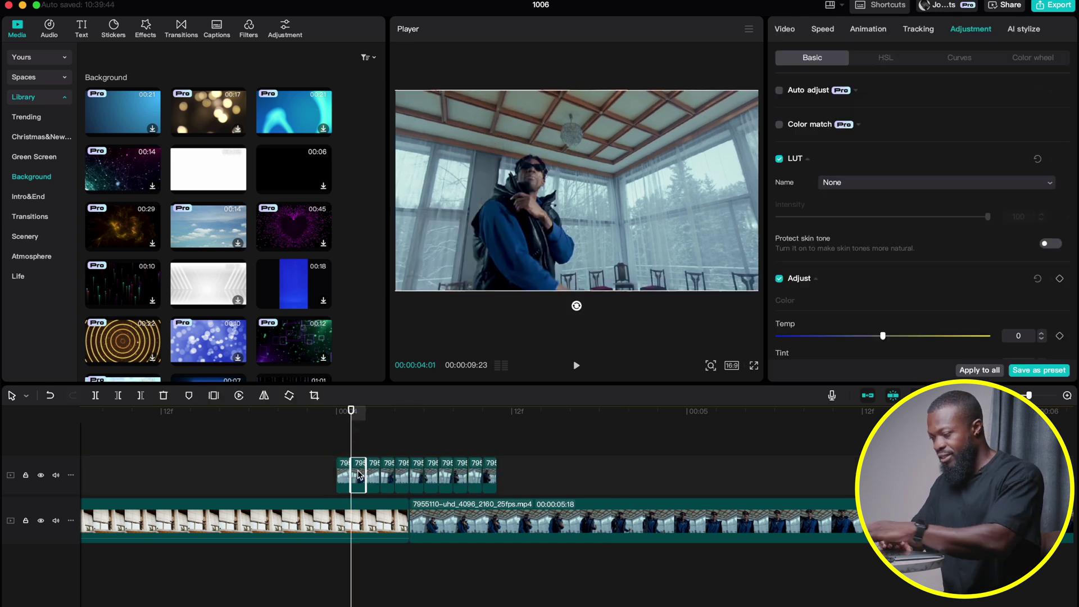
pyautogui.keyDown('super'); pyautogui.click(417, 475); pyautogui.keyUp('super')
pyautogui.keyDown('super'); pyautogui.click(446, 475); pyautogui.keyUp('super')
pyautogui.keyDown('super'); pyautogui.click(475, 475); pyautogui.keyUp('super')
pyautogui.press('Delete')
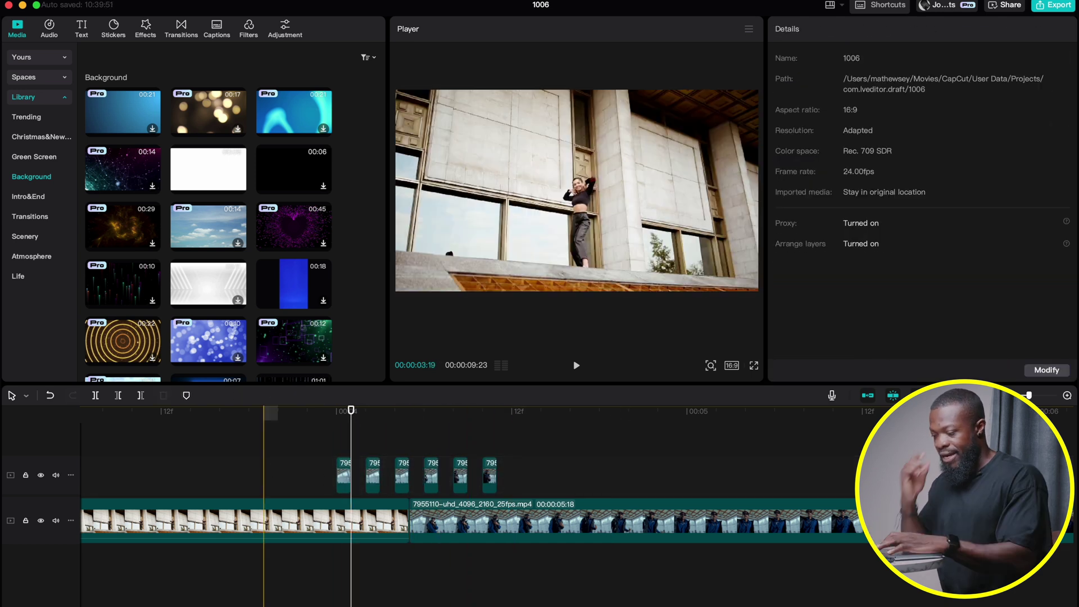
pyautogui.press('space')
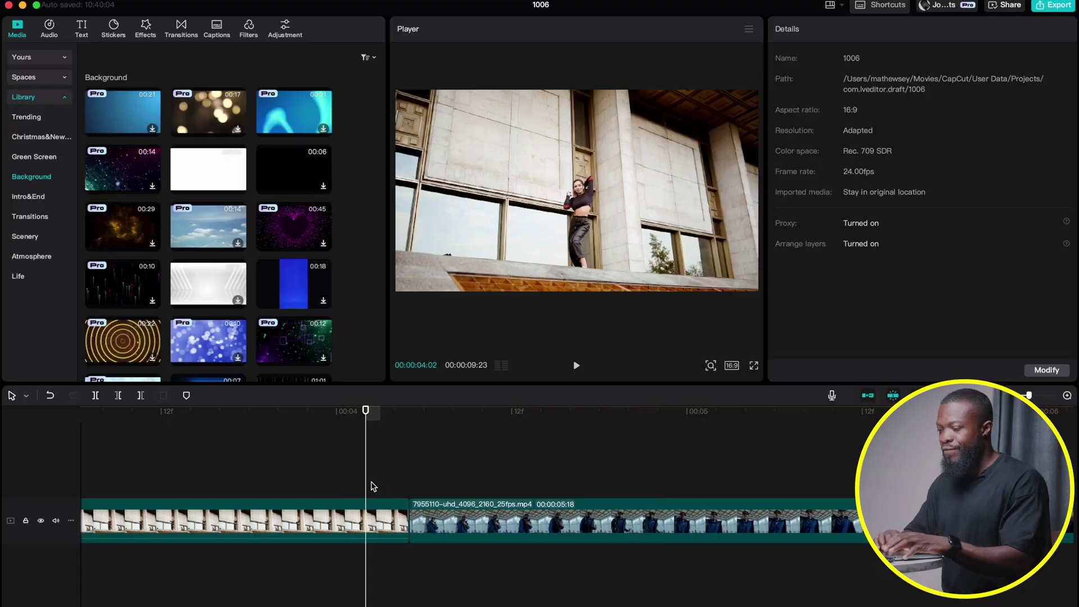
# Lay the white background clip on the track above, trimmed to 00:00:00:06 and centred over the cut.
pyautogui.moveTo(195, 169)
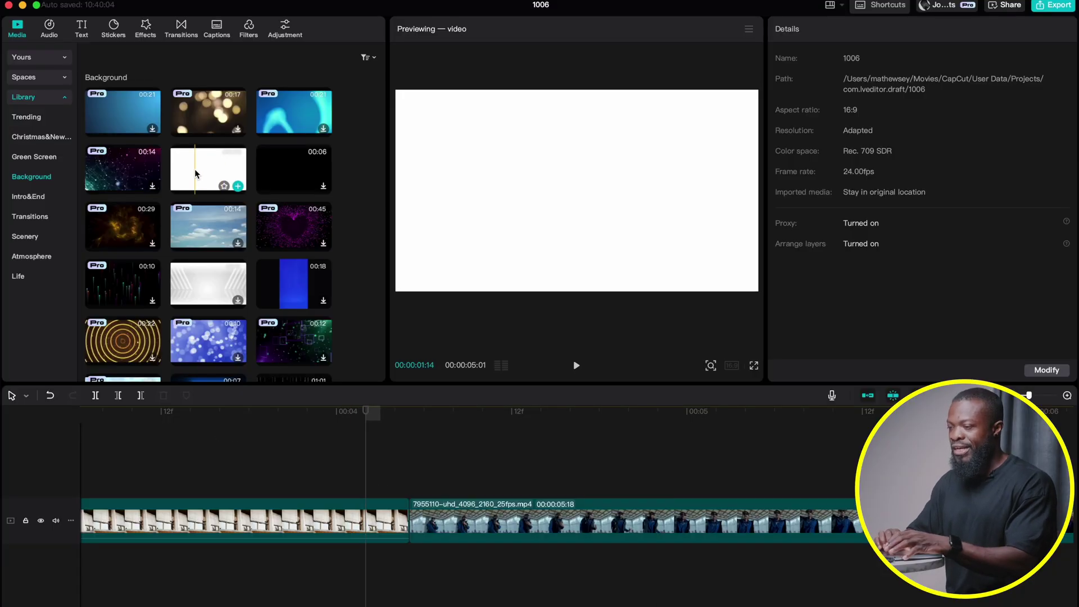
pyautogui.moveTo(194, 172); pyautogui.dragTo(376, 471)
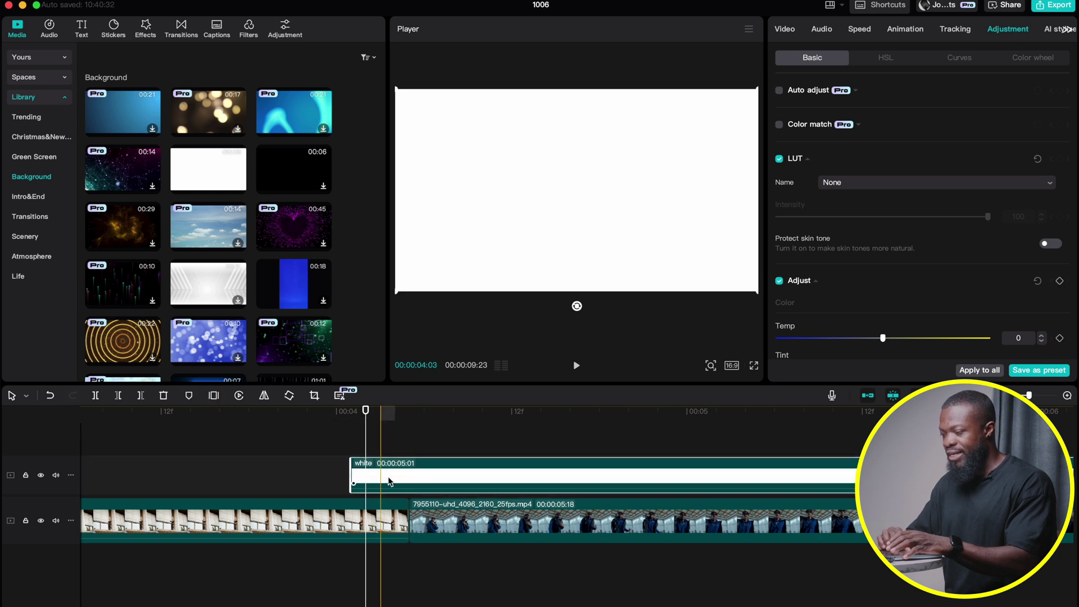
pyautogui.moveTo(390, 481); pyautogui.dragTo(420, 477)
pyautogui.click(467, 412)
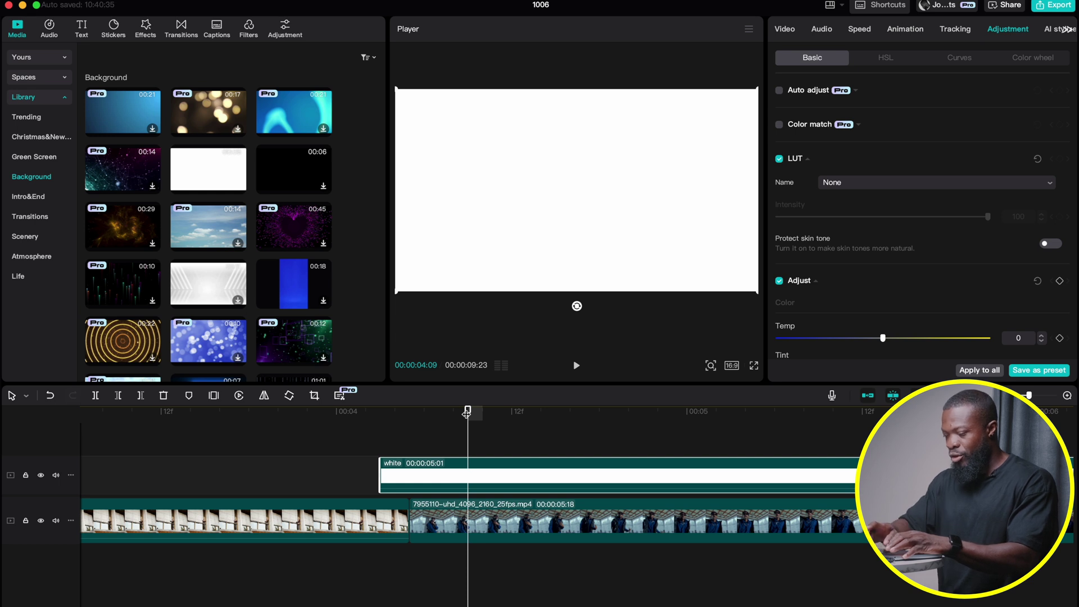
pyautogui.press('w')
pyautogui.moveTo(417, 481); pyautogui.dragTo(413, 469)
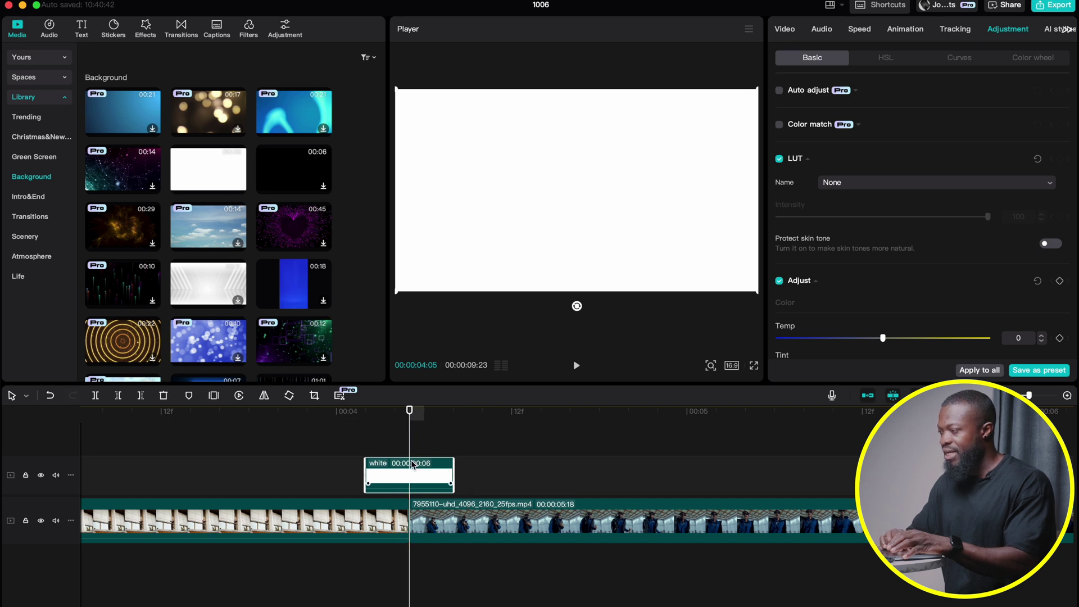
# Keyframe the white clip's opacity to 79% at the cut and to 0% at its first frame, 00:00:04:02.
pyautogui.click(785, 29)
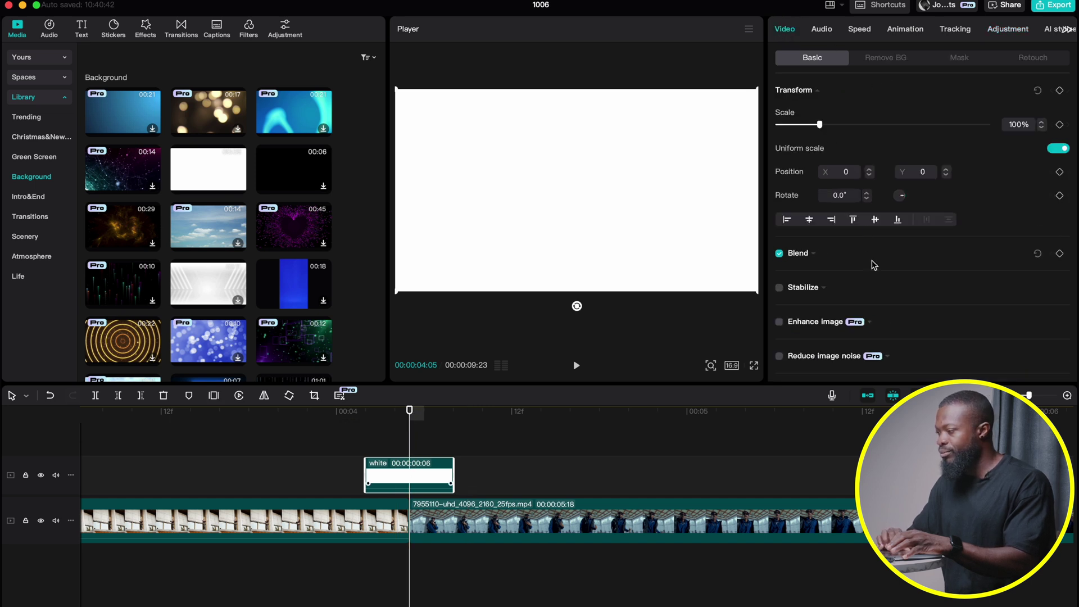
pyautogui.scroll(-2, 873, 265)
pyautogui.click(853, 197)
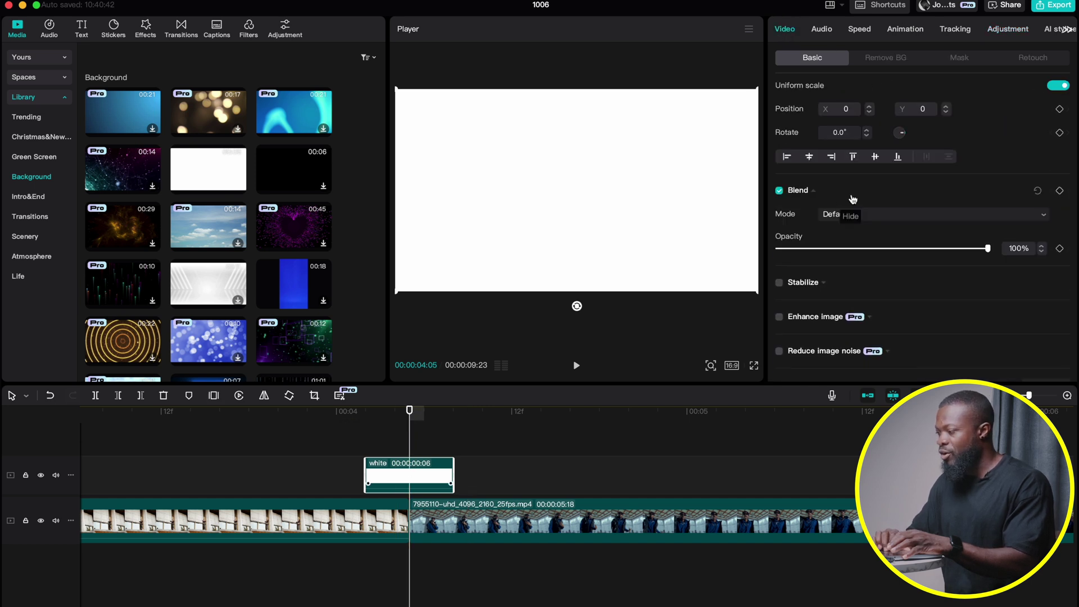
pyautogui.click(959, 249)
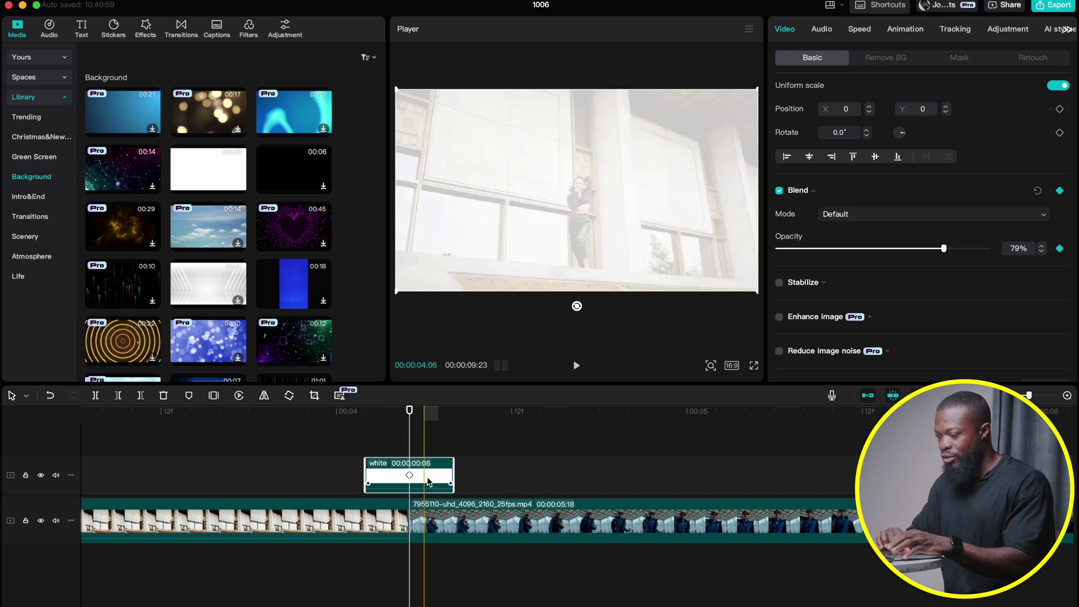
pyautogui.click(366, 415)
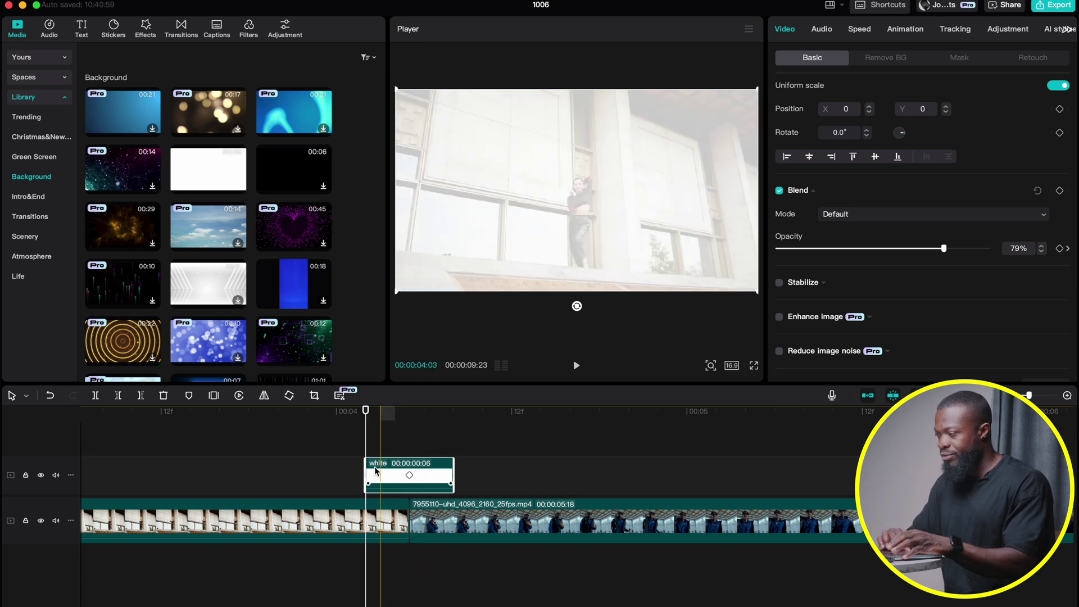
pyautogui.moveTo(944, 251); pyautogui.dragTo(756, 250)
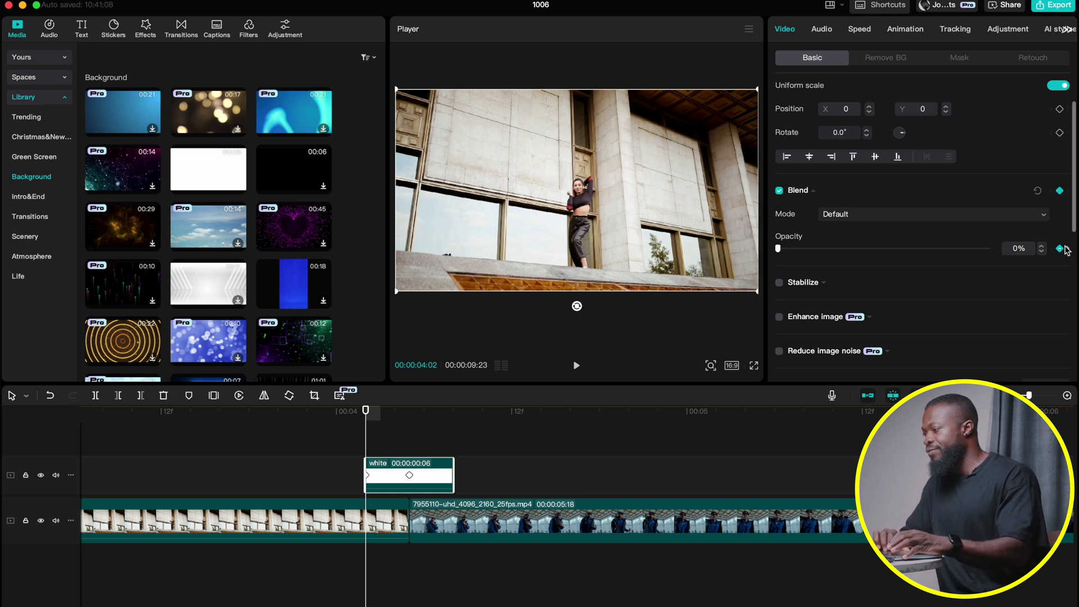
# Lengthen the white clip to 00:00:00:07 and keyframe its opacity to 0% at 00:00:04:08.
pyautogui.click(439, 413)
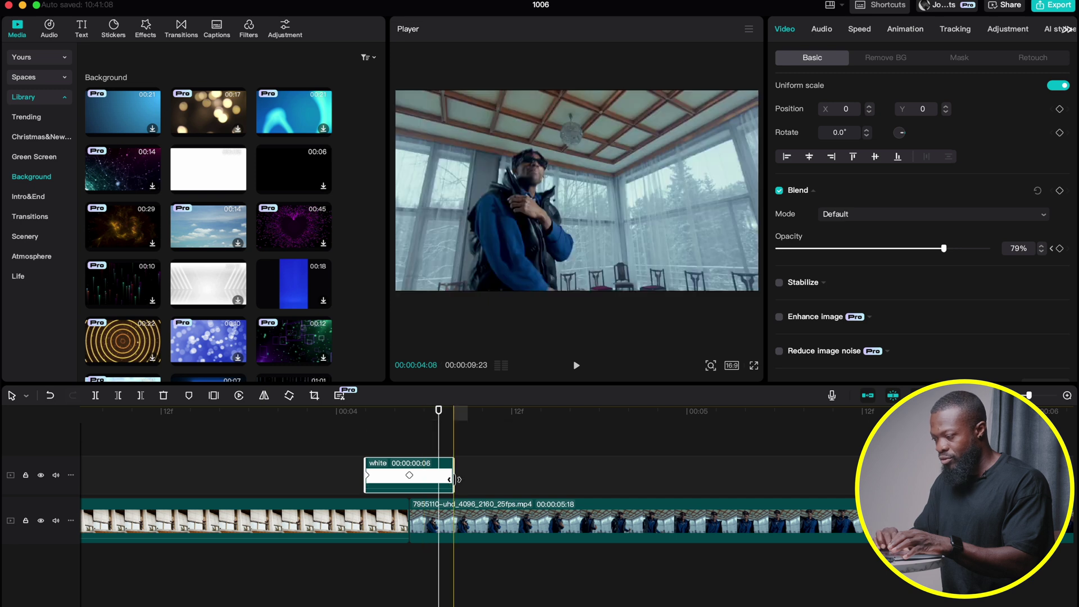
pyautogui.click(454, 414)
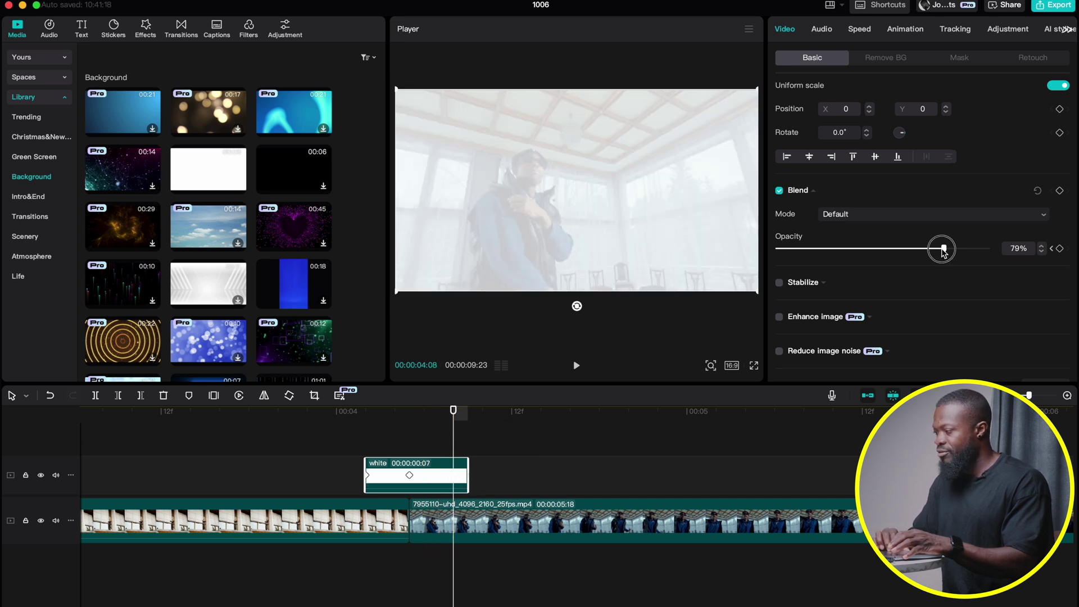
pyautogui.moveTo(944, 249); pyautogui.dragTo(727, 252)
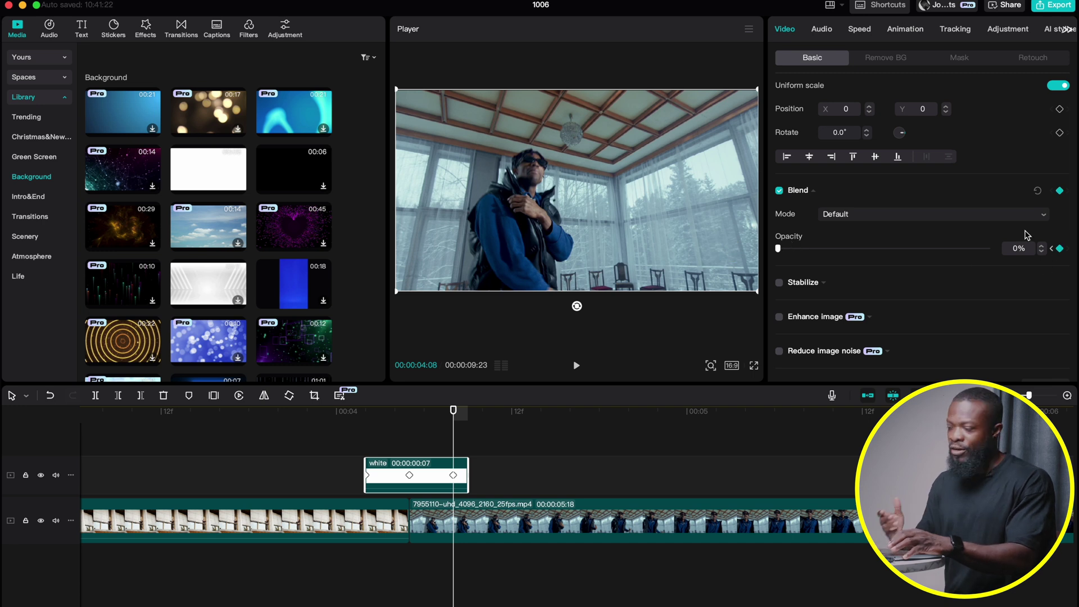
pyautogui.click(300, 456)
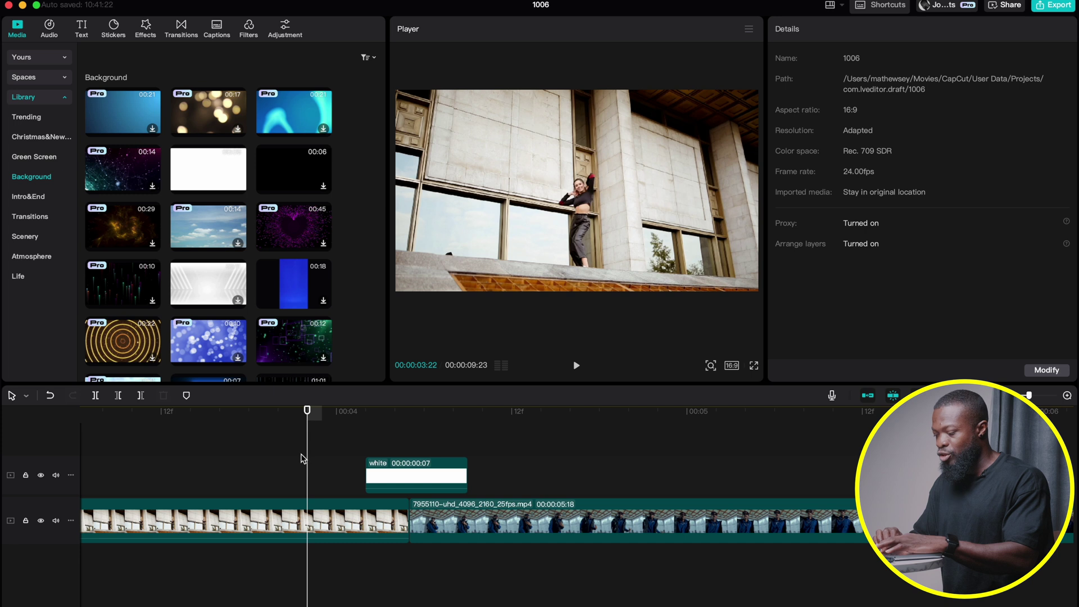
# Move the white clip's start to 00:00:04:00, lengthen it to 00:00:00:10, spread its opacity keyframes to match and play back the flash.
pyautogui.press('space')
pyautogui.press('space')
pyautogui.click(407, 474)
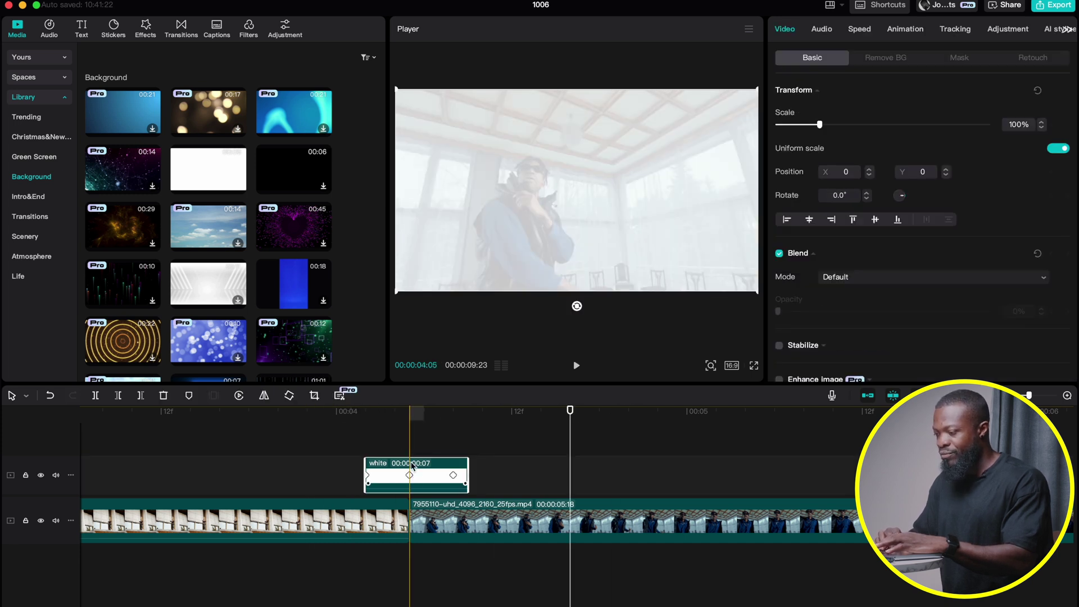
pyautogui.moveTo(389, 480); pyautogui.dragTo(359, 481)
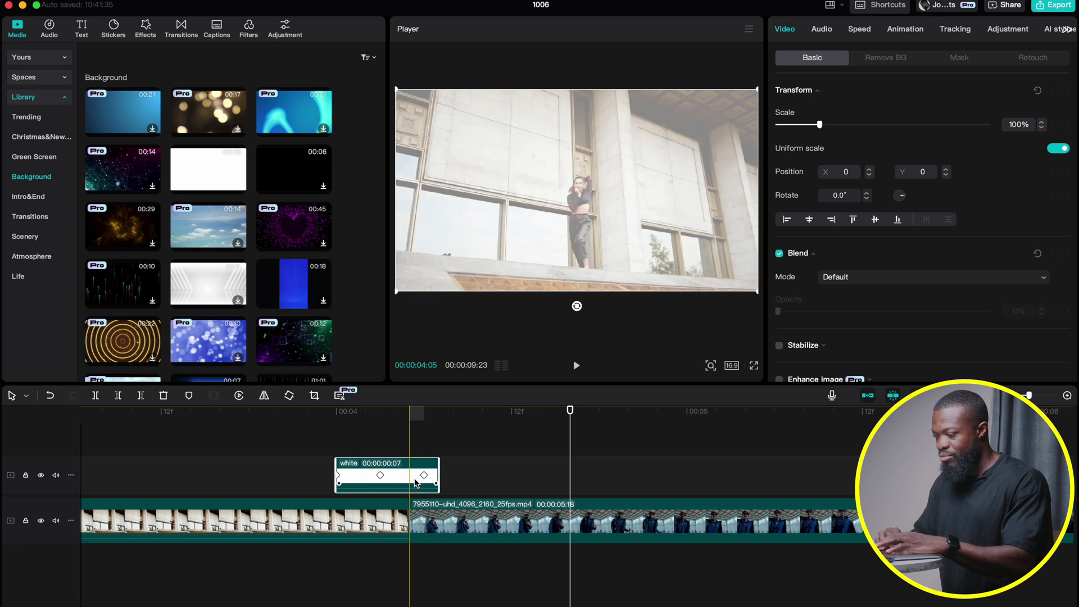
pyautogui.moveTo(436, 478); pyautogui.dragTo(483, 478)
pyautogui.click(411, 476)
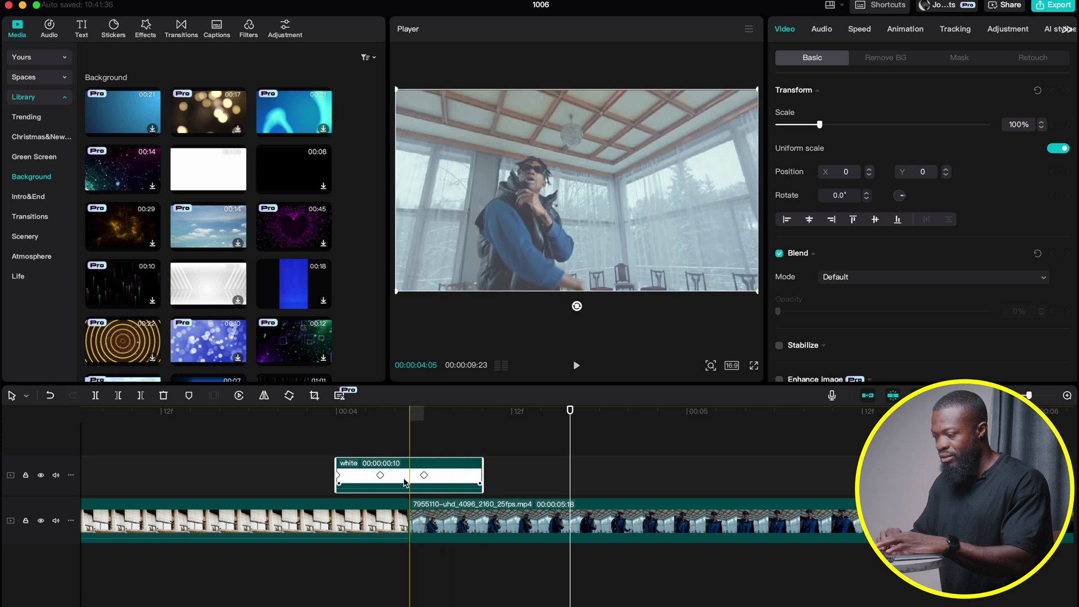
pyautogui.moveTo(424, 477); pyautogui.dragTo(470, 477)
pyautogui.click(290, 462)
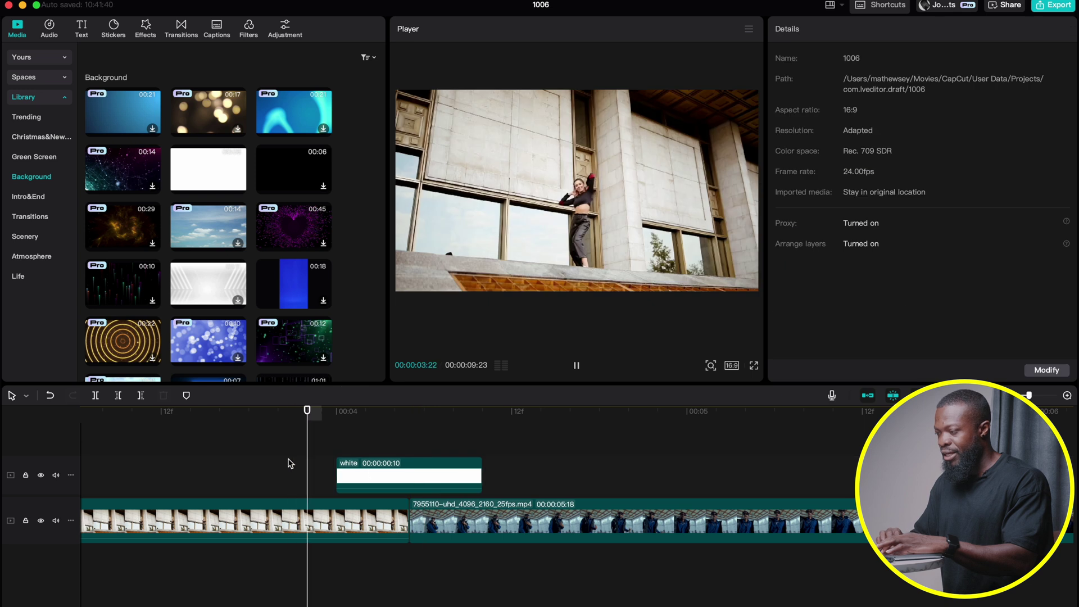
pyautogui.press('space')
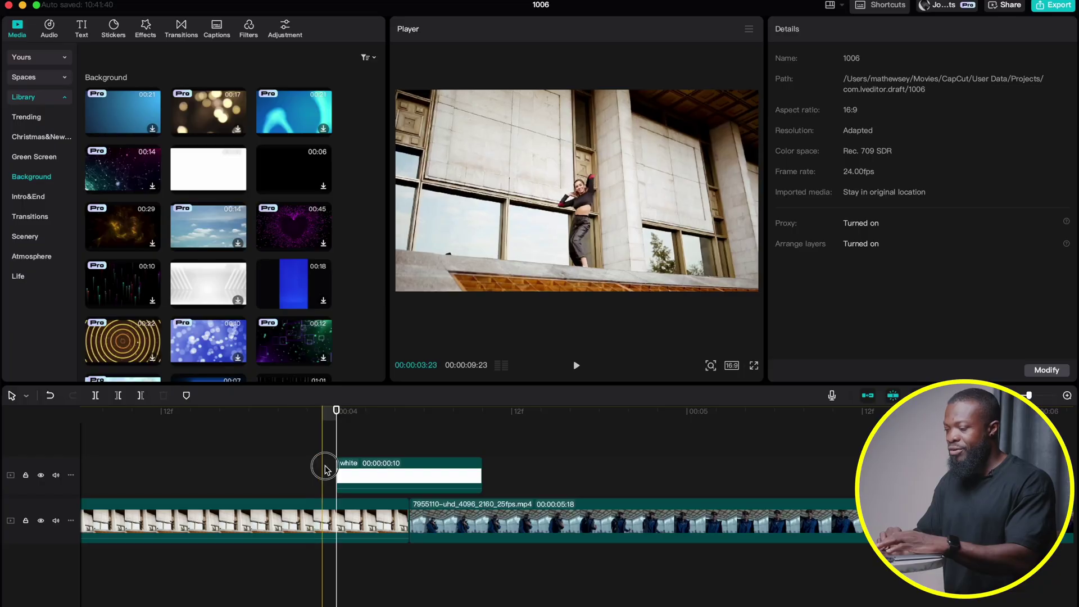
# Delete the white clip and combine the two main-track clips into one compound clip.
pyautogui.click(487, 470)
pyautogui.press('Delete')
pyautogui.click(453, 528)
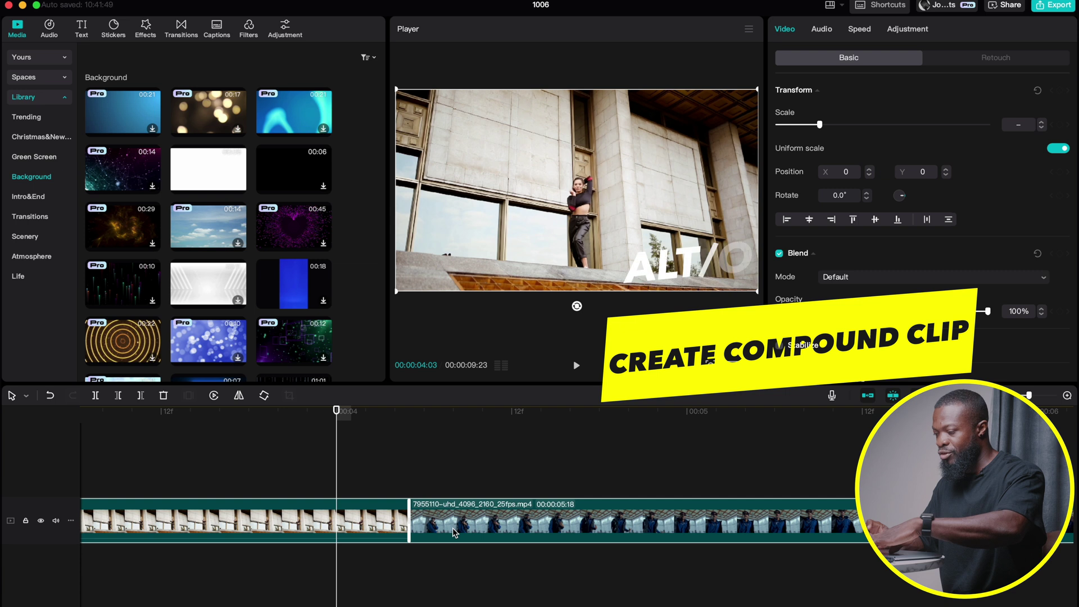
pyautogui.hotkey('alt', 'g')
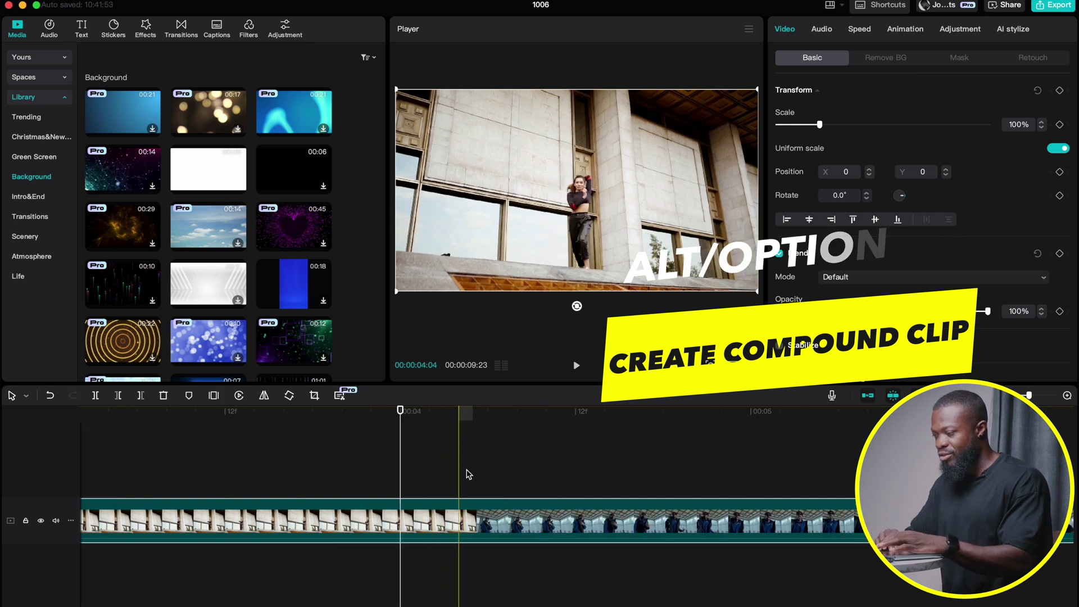
# Mark the cut at 00:00:04:05 and keyframe the compound clip's exposure to 44 there.
pyautogui.click(472, 476)
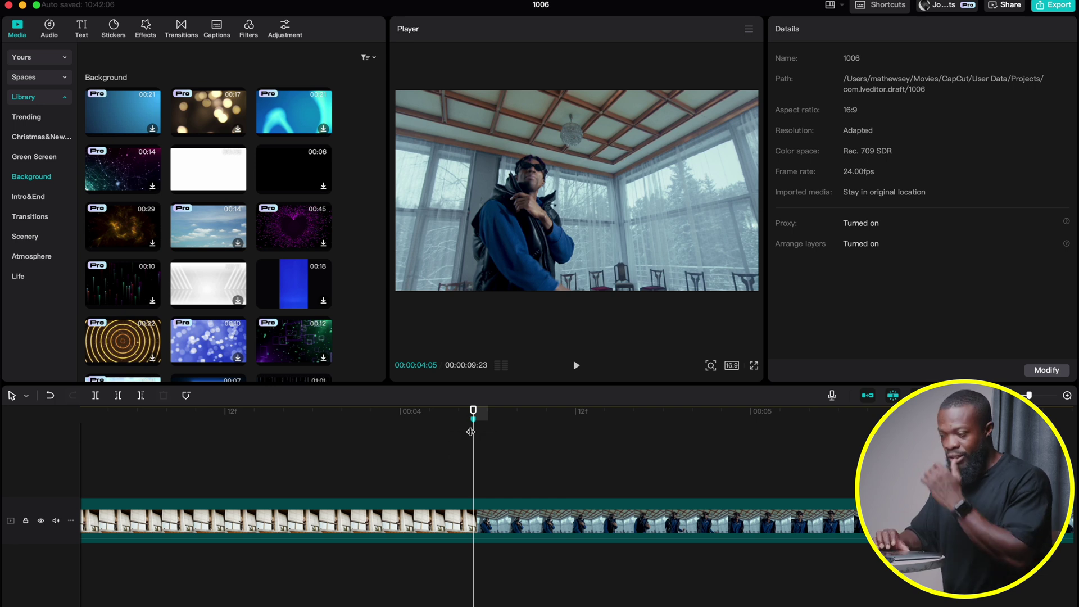
pyautogui.click(473, 518)
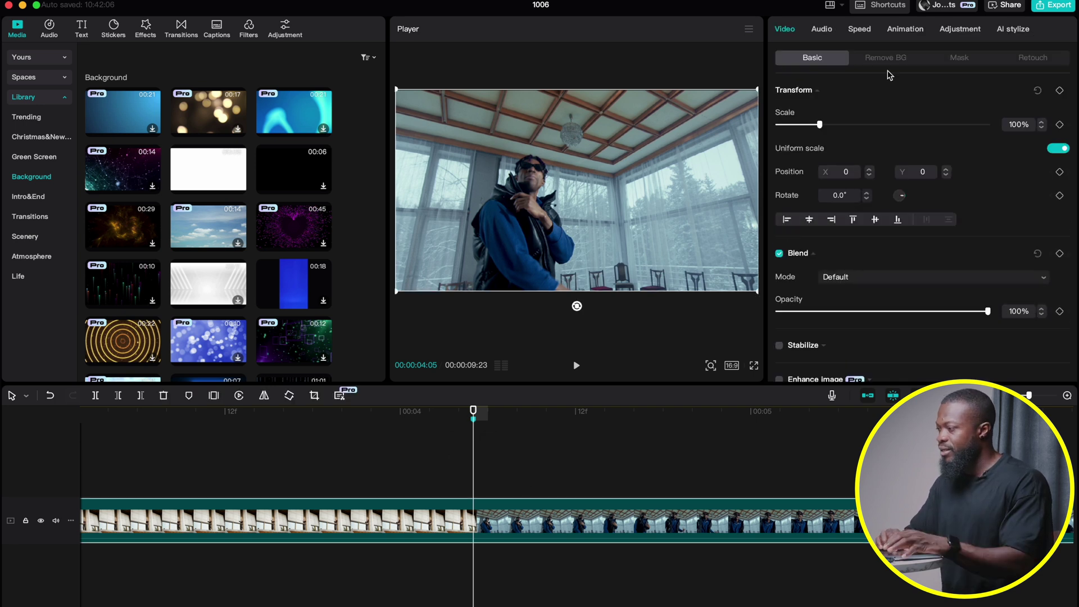
pyautogui.click(958, 29)
pyautogui.scroll(-8, 914, 224)
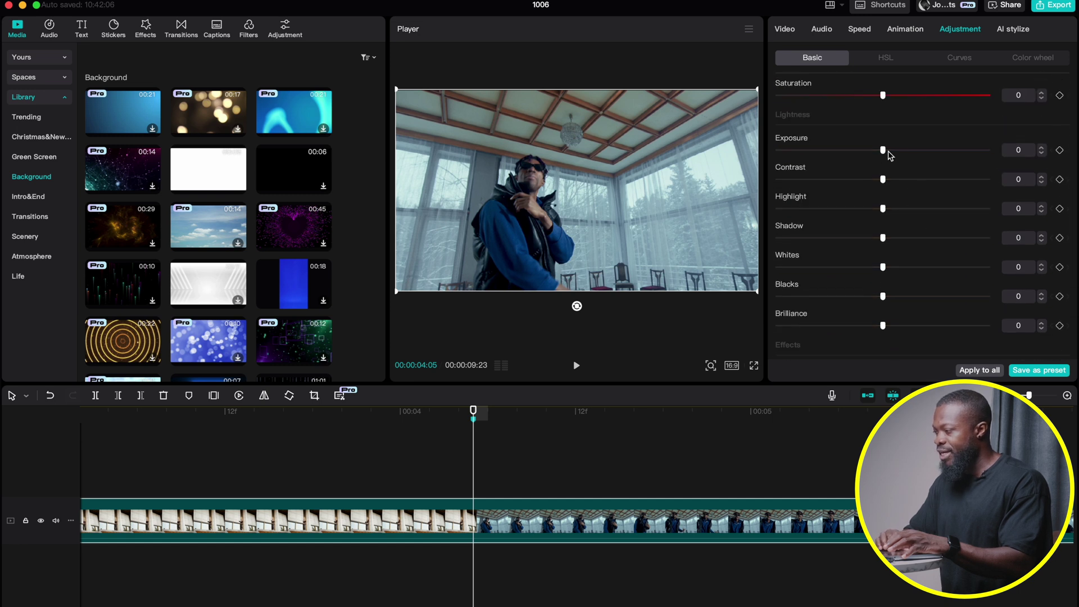
pyautogui.moveTo(883, 151); pyautogui.dragTo(972, 157)
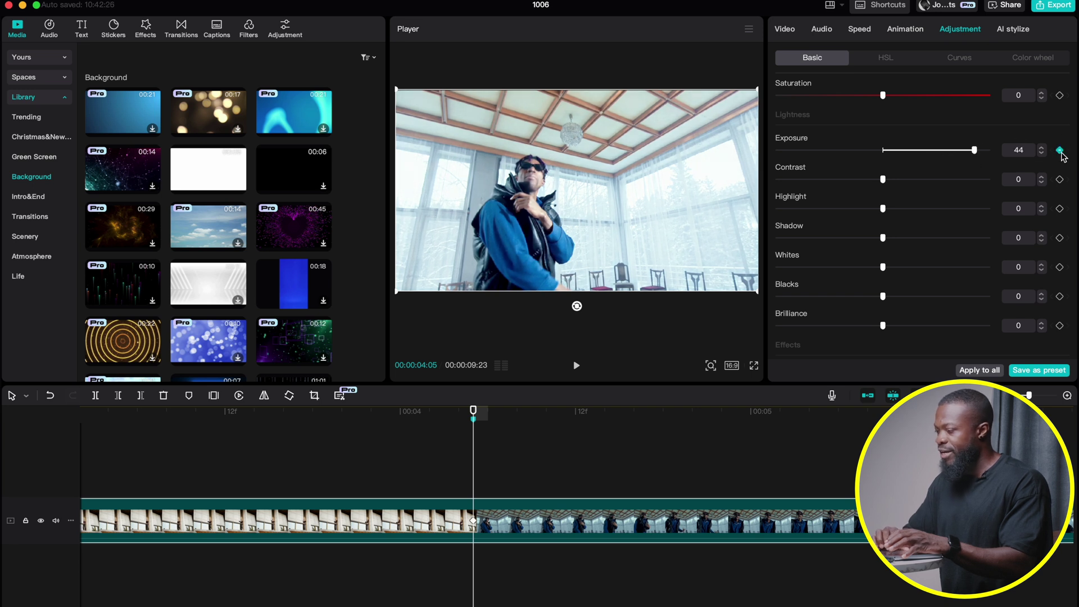
# Keyframe the compound clip's exposure to 0 seven frames before the cut and to 0 at 00:00:04:12.
pyautogui.moveTo(474, 415); pyautogui.dragTo(371, 420)
pyautogui.moveTo(974, 150); pyautogui.dragTo(884, 148)
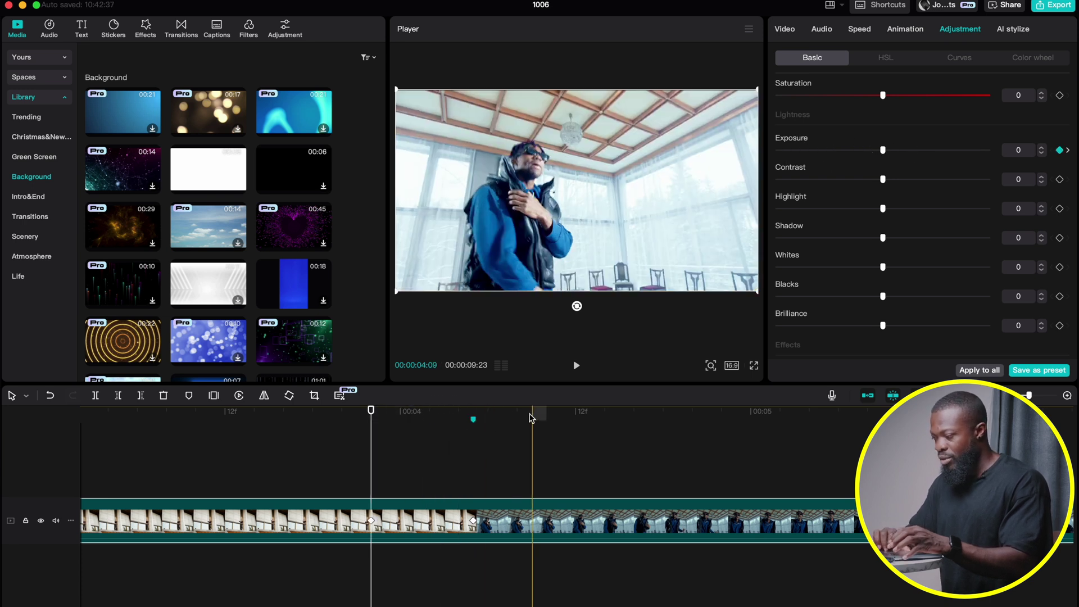
pyautogui.click(583, 414)
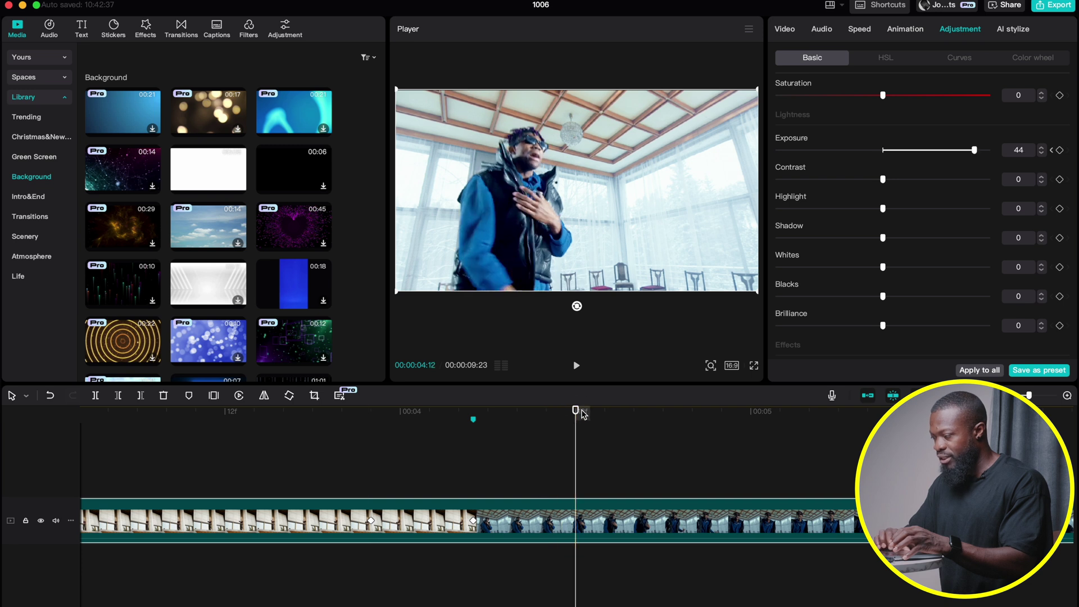
pyautogui.moveTo(975, 150); pyautogui.dragTo(884, 153)
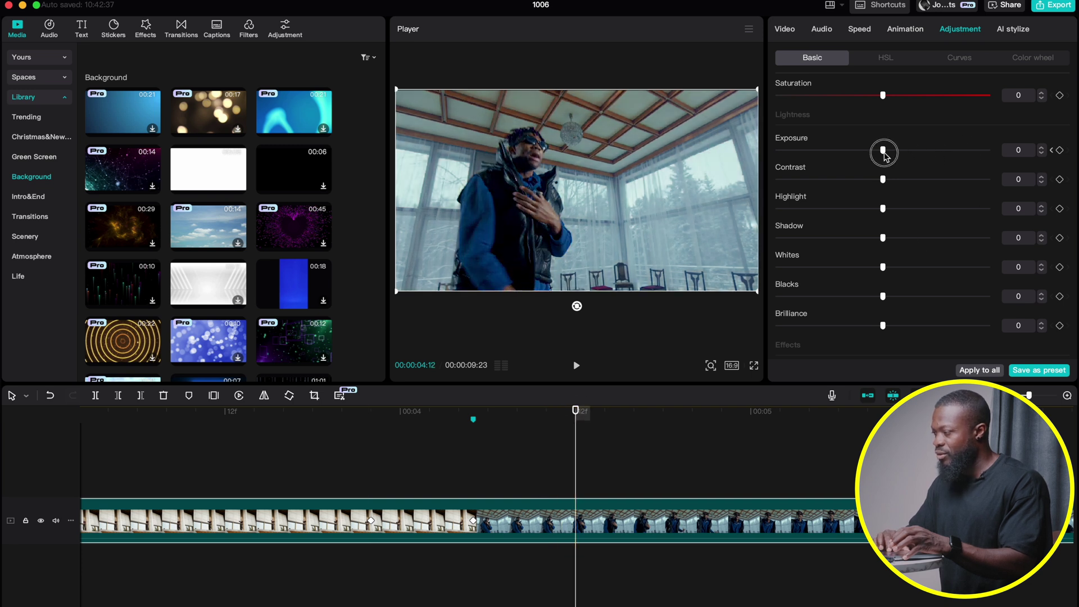
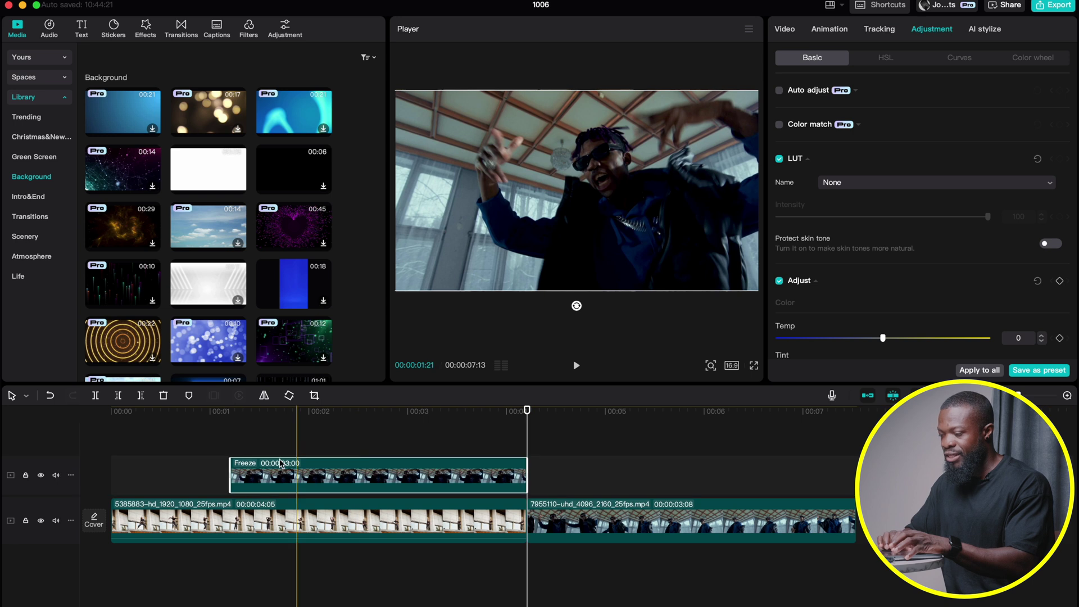
# Trim the start of the Freeze clip to about half a second before the cut and remove its background with Auto removal.
pyautogui.moveTo(267, 475); pyautogui.dragTo(462, 473)
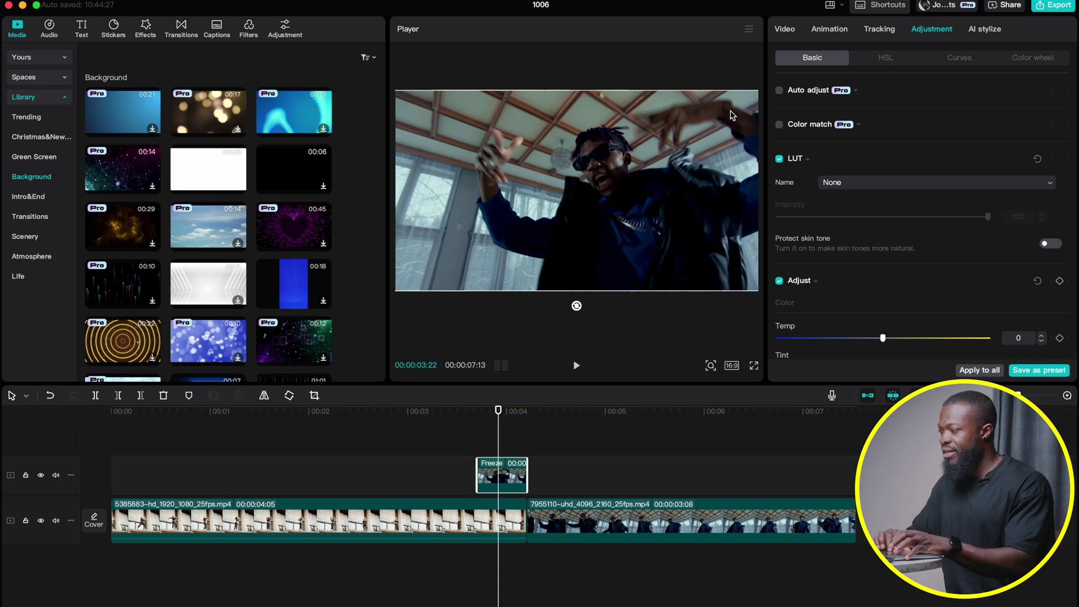
pyautogui.click(780, 34)
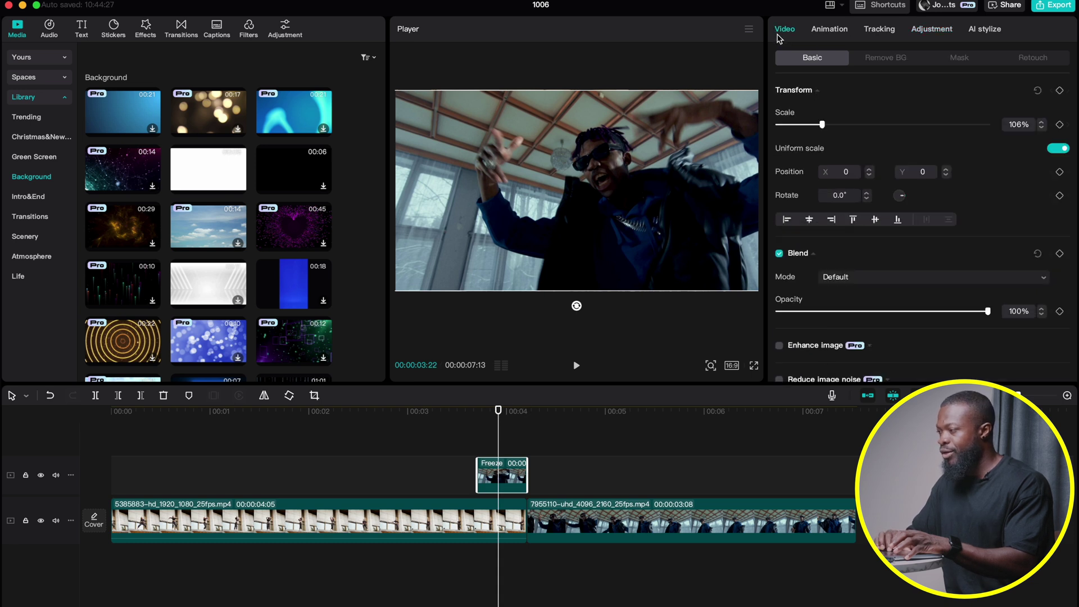
pyautogui.click(888, 58)
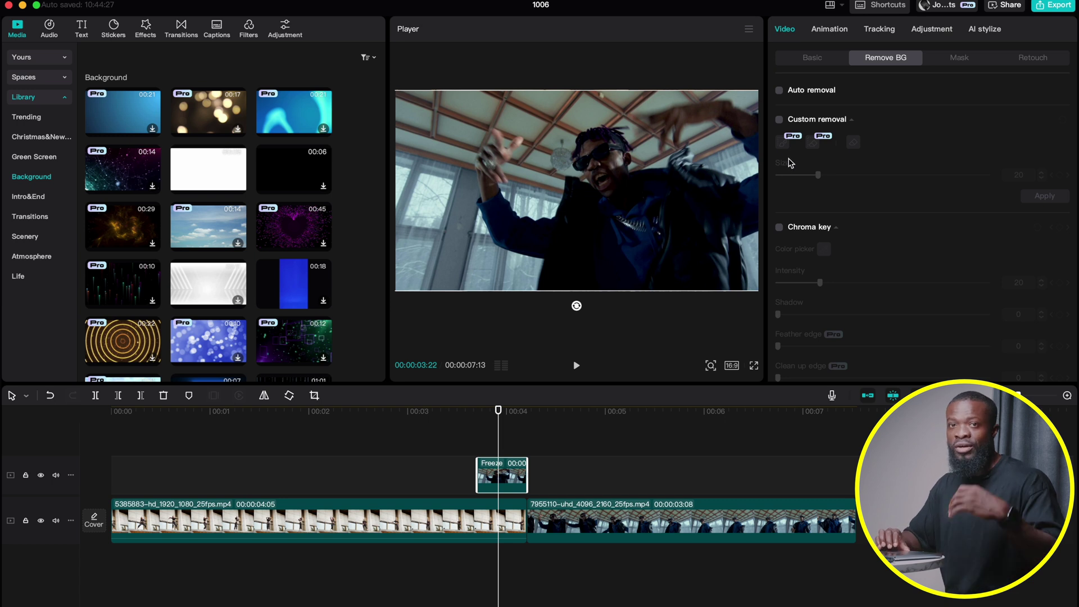
pyautogui.click(779, 91)
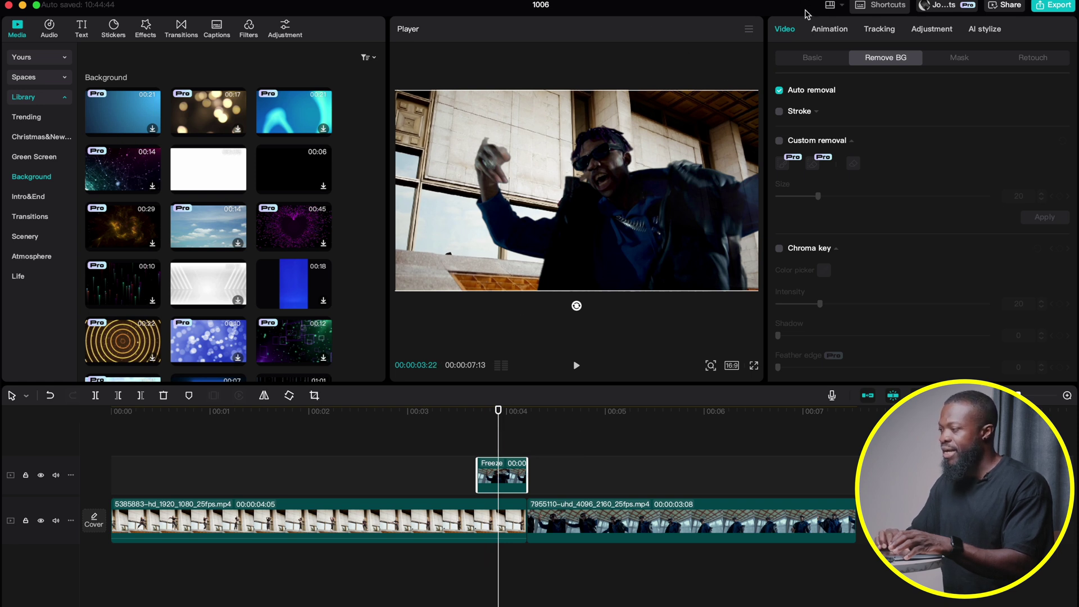
# Apply the Slide Left in-animation to the Freeze clip and play back the transition.
pyautogui.click(827, 33)
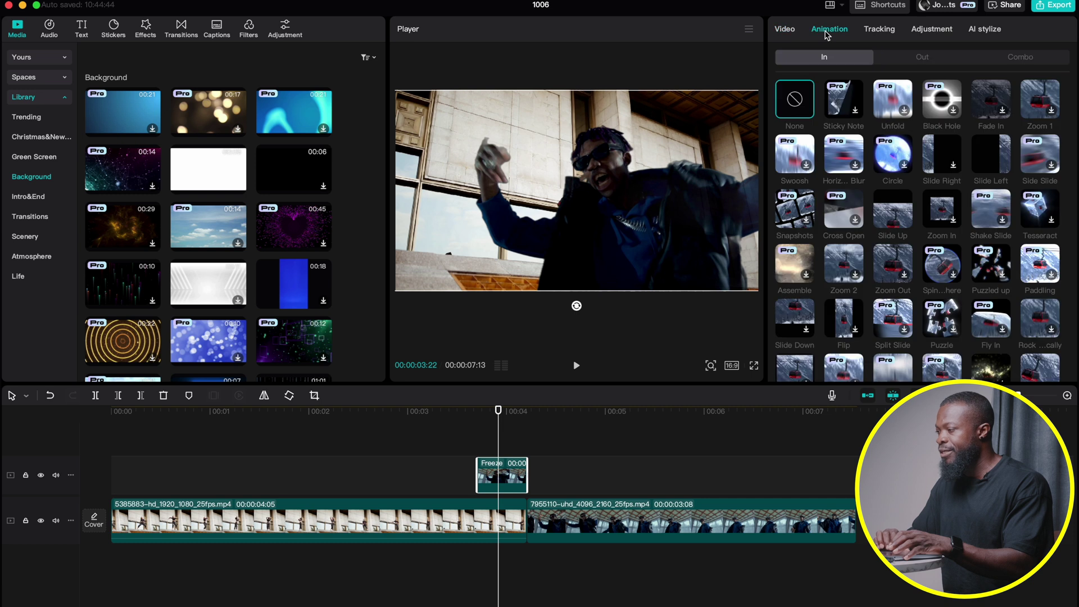
pyautogui.scroll(-2, 927, 282)
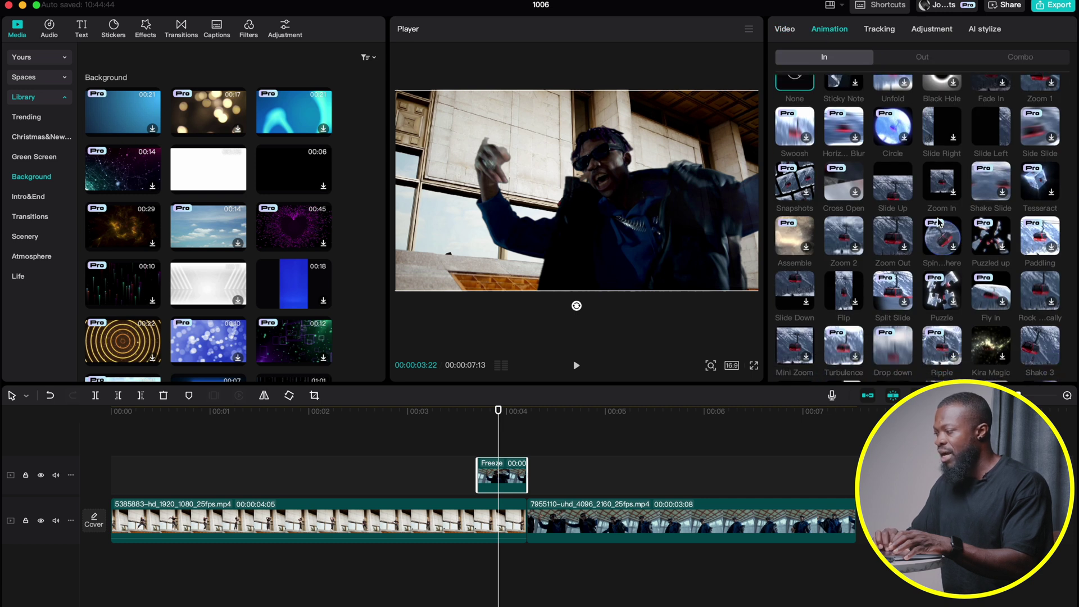
pyautogui.scroll(-4, 896, 279)
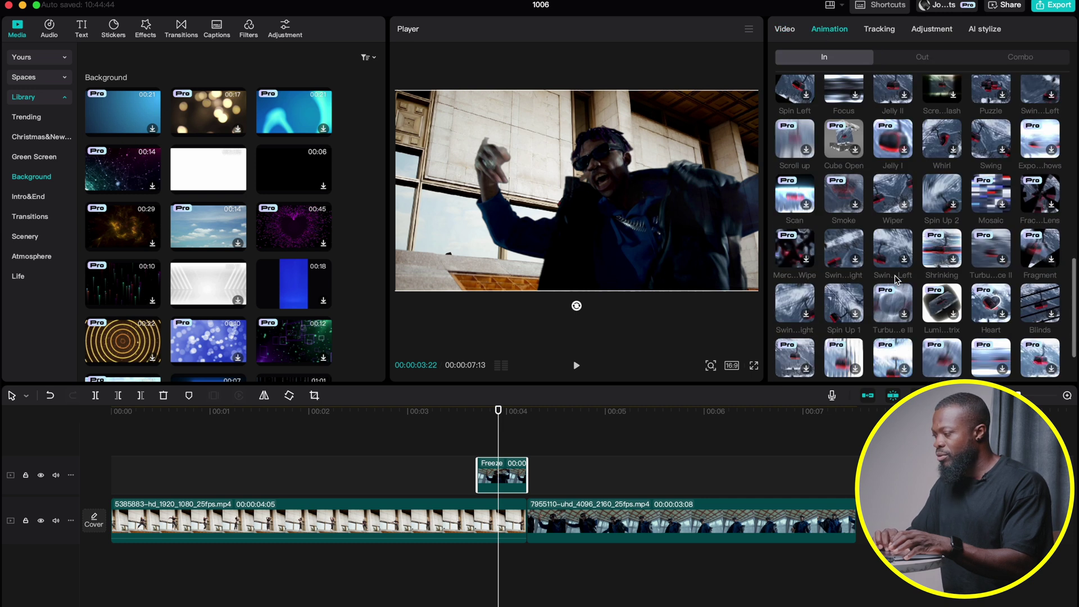
pyautogui.scroll(5, 896, 280)
pyautogui.click(989, 153)
pyautogui.click(480, 440)
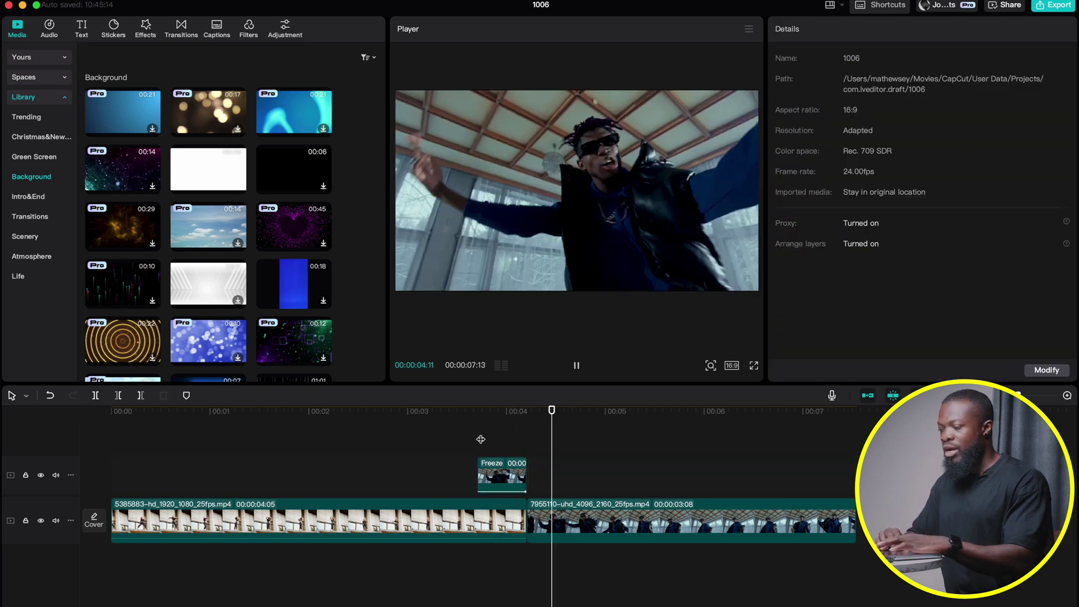
pyautogui.click(480, 439)
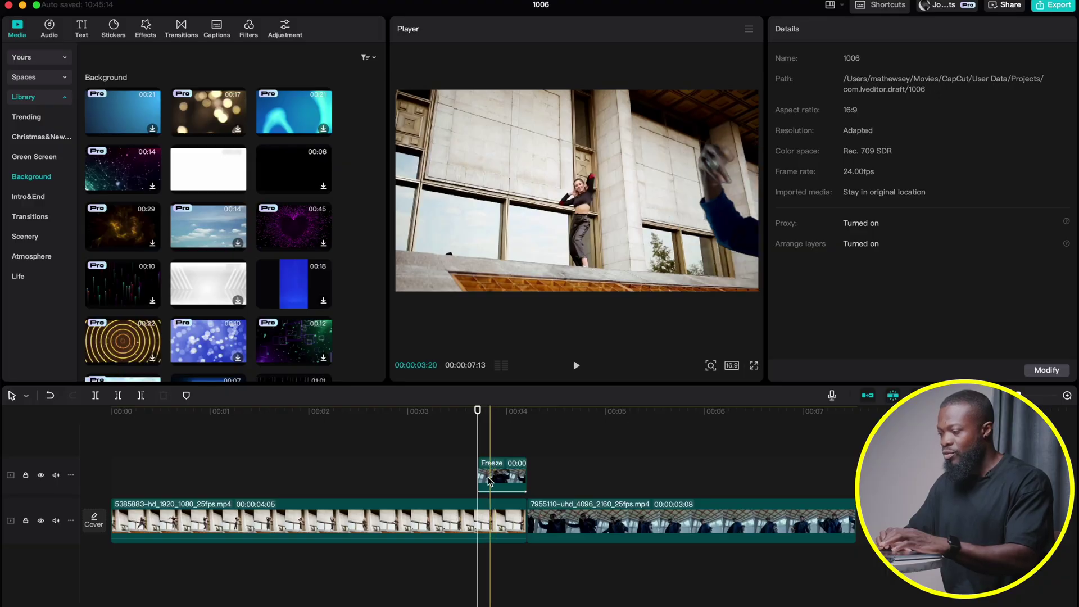
# Trim the start of the Freeze clip slightly closer to the cut and play back the result.
pyautogui.click(480, 475)
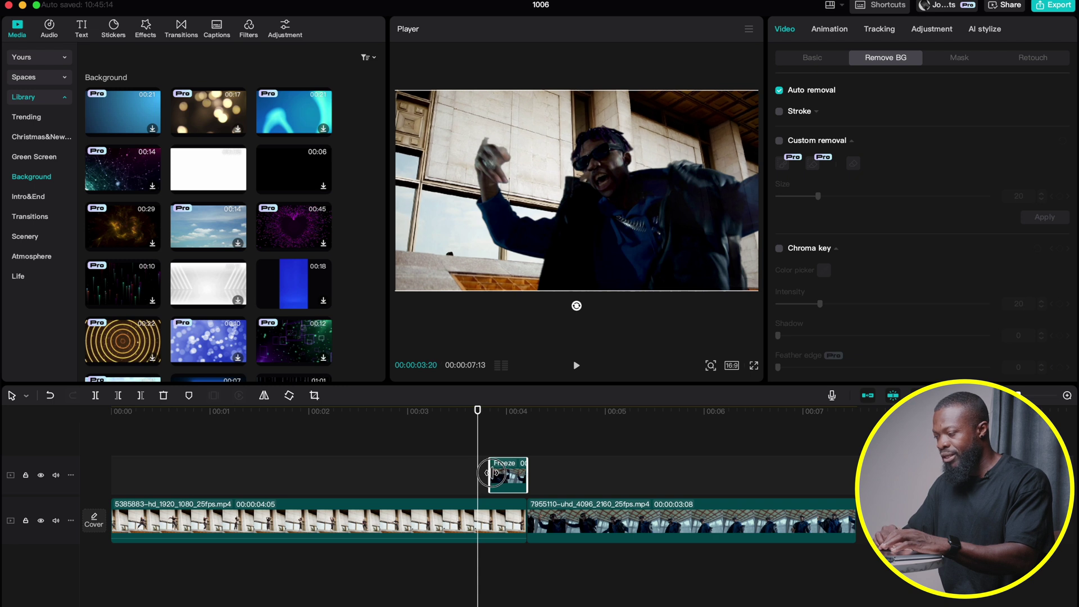
pyautogui.click(441, 461)
pyautogui.press('space')
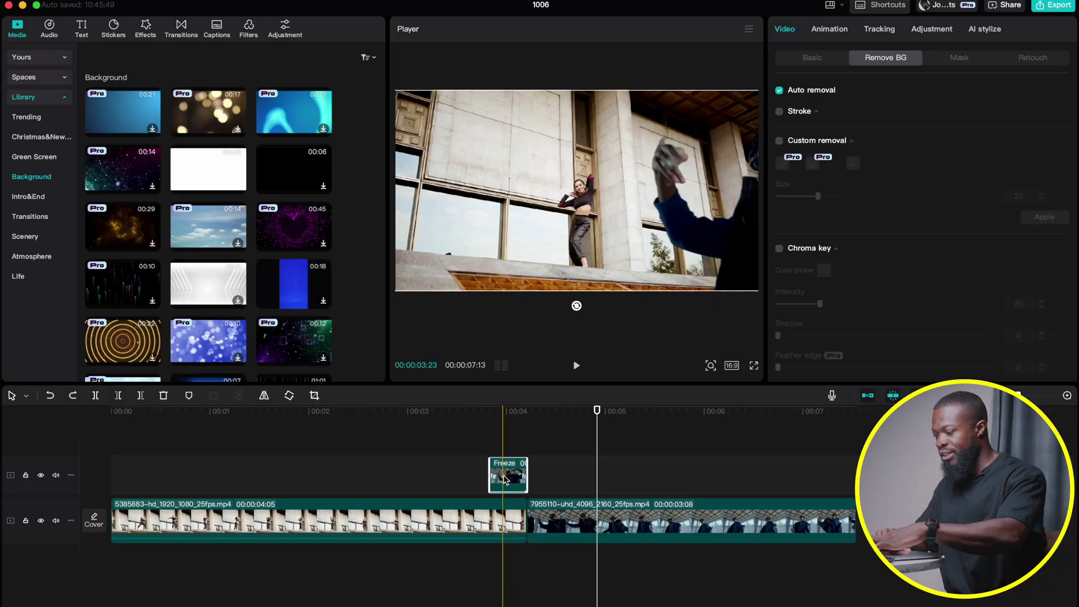
# Convert the Freeze clip to a compound clip, stack three copies above it, each starting slightly earlier, and play back the sequence.
pyautogui.hotkey('alt', 'g')
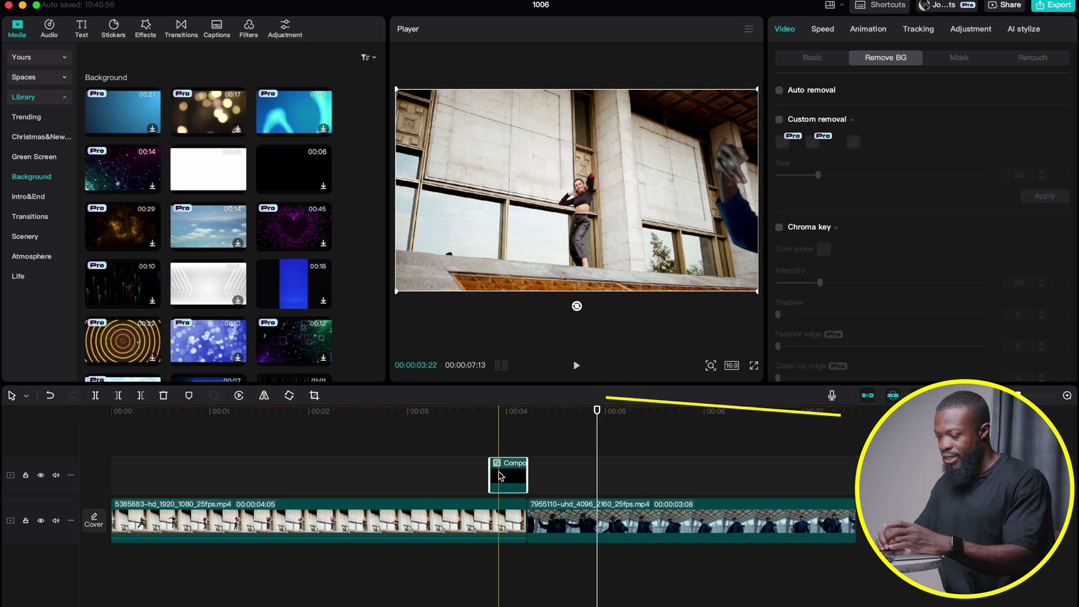
pyautogui.keyDown('alt'); pyautogui.moveTo(502, 476); pyautogui.dragTo(493, 436); pyautogui.keyUp('alt')
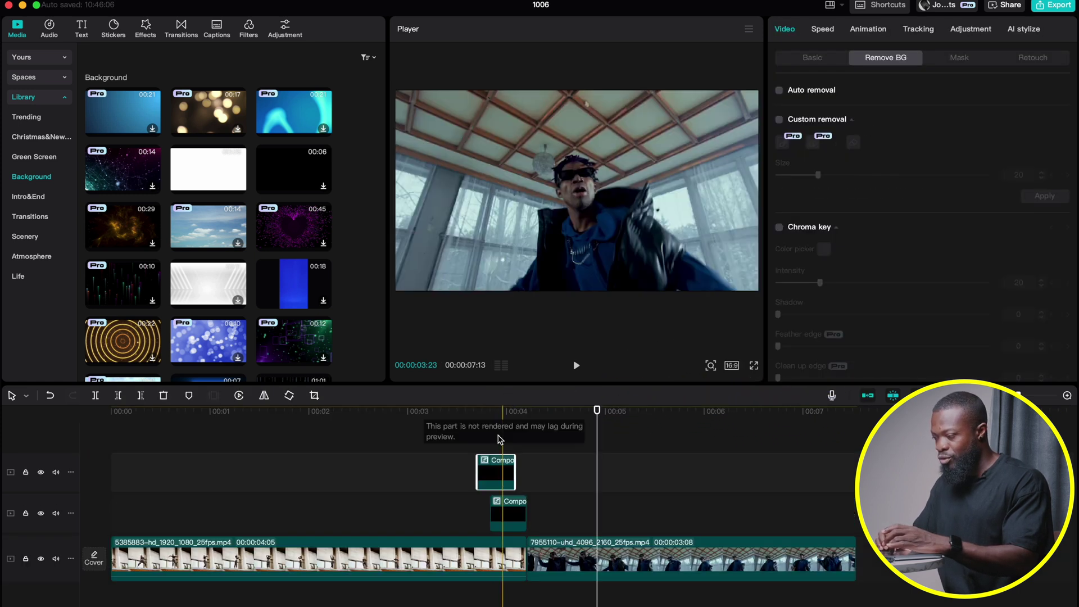
pyautogui.moveTo(495, 475)
pyautogui.keyDown('alt'); pyautogui.mouseDown()
pyautogui.moveTo(482, 458)
pyautogui.moveTo(489, 475)
pyautogui.mouseUp(); pyautogui.keyUp('alt')
pyautogui.hotkey('ctrl', 'z')
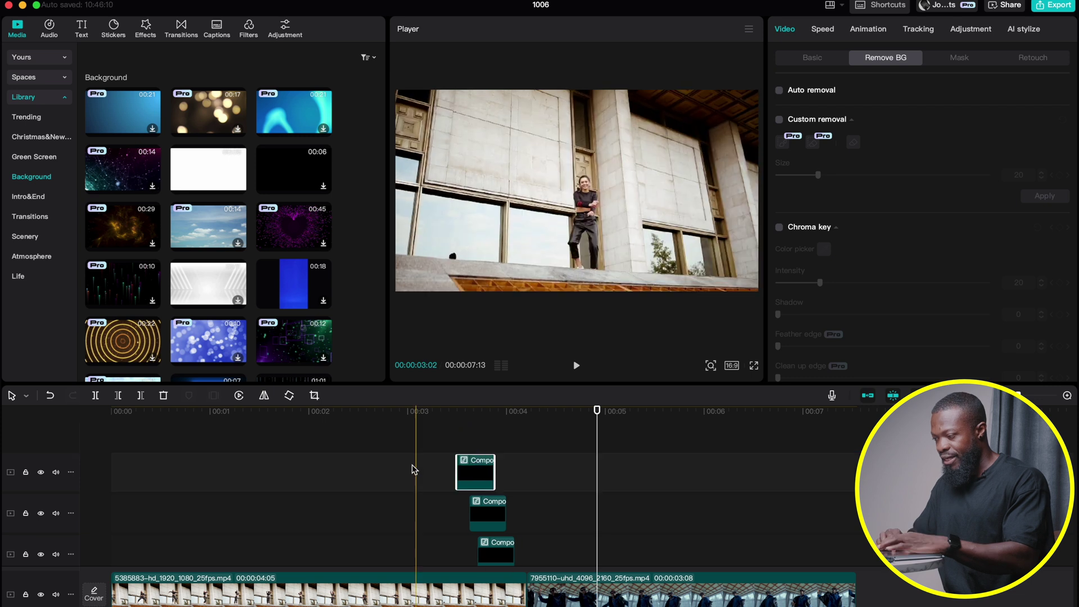
pyautogui.click(404, 472)
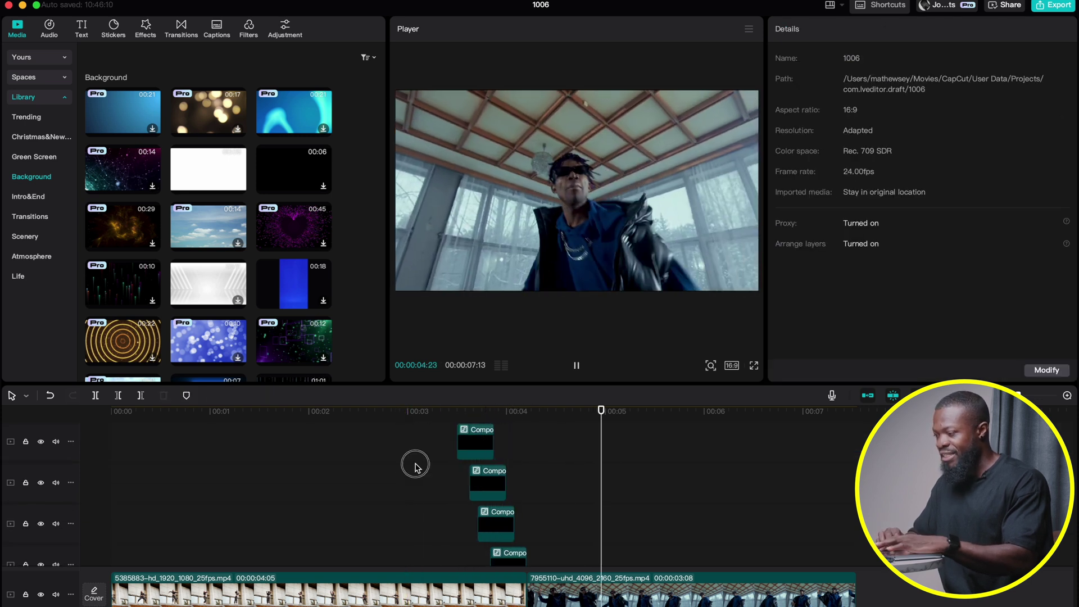
pyautogui.click(415, 471)
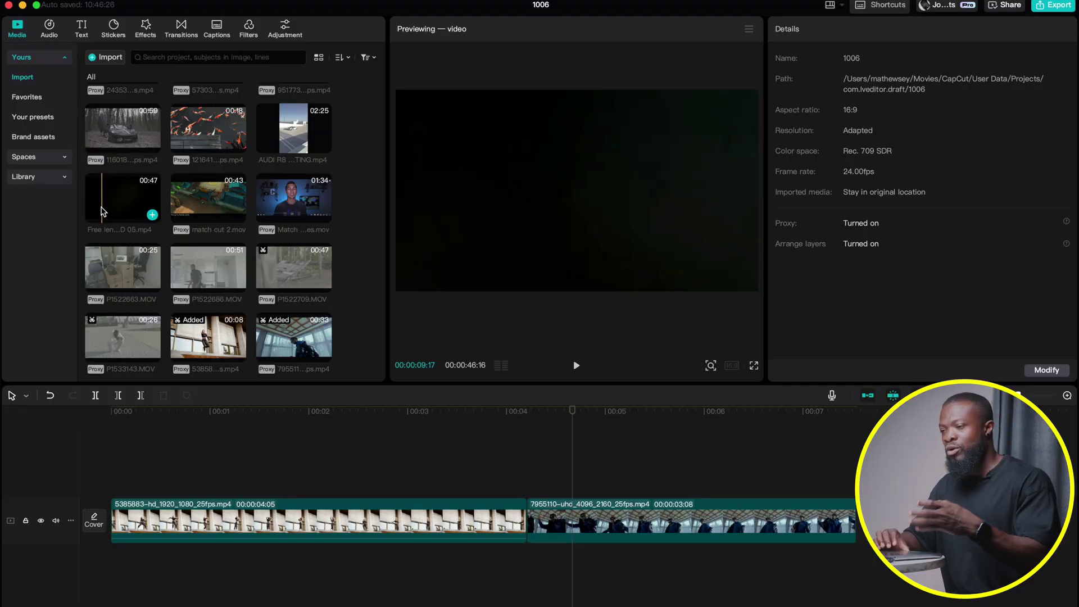
# Lay the Free lens flare pack clip on the track above and trim it to about 0.7 seconds spanning the cut.
pyautogui.moveTo(107, 208); pyautogui.dragTo(330, 471)
pyautogui.moveTo(493, 469); pyautogui.dragTo(403, 471)
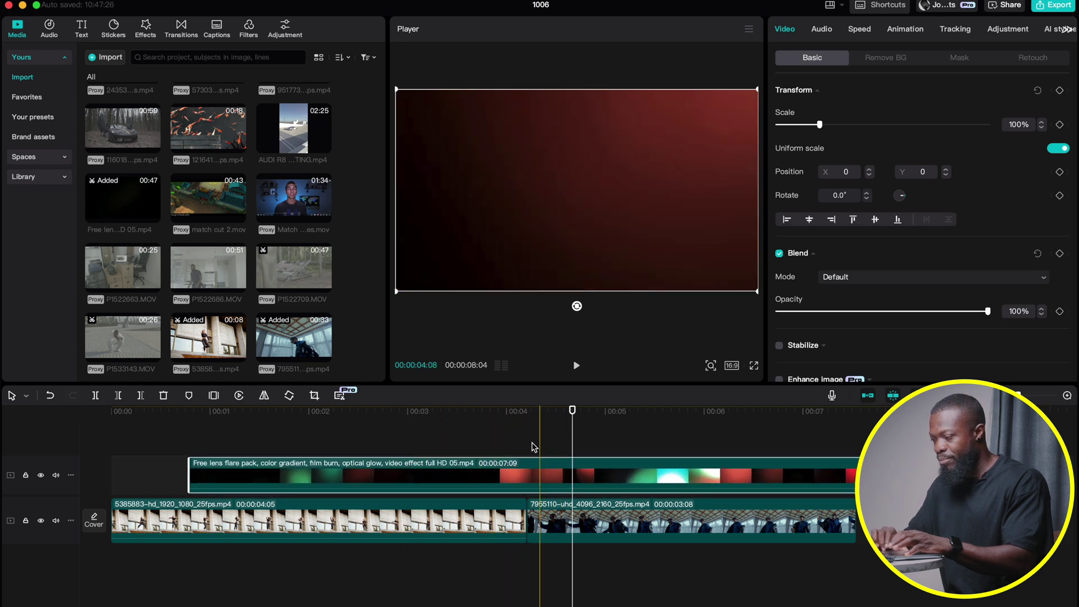
pyautogui.moveTo(189, 476); pyautogui.dragTo(509, 476)
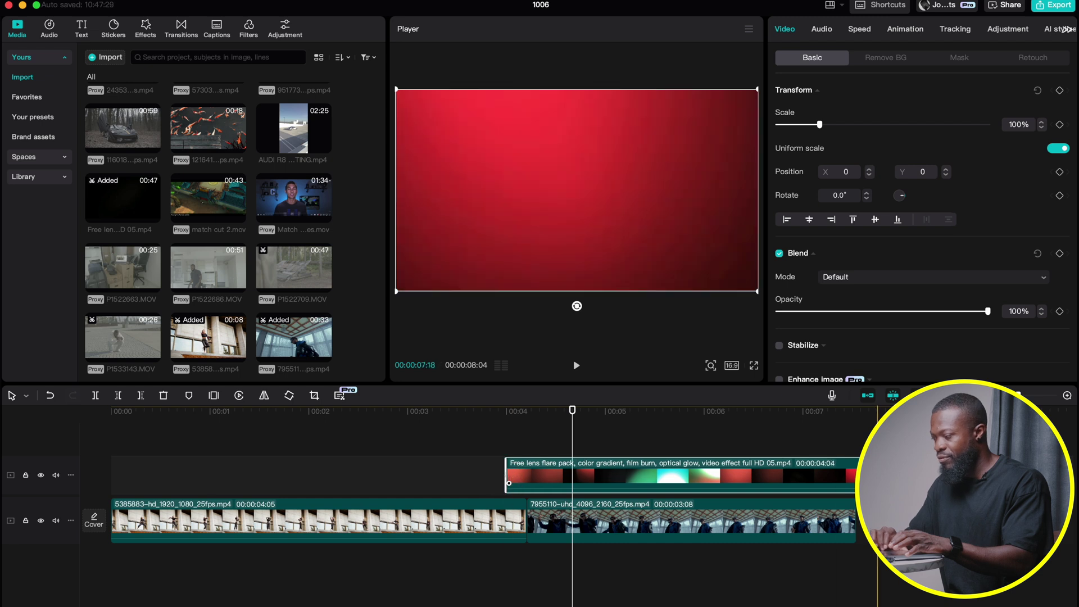
pyautogui.moveTo(856, 477); pyautogui.dragTo(548, 476)
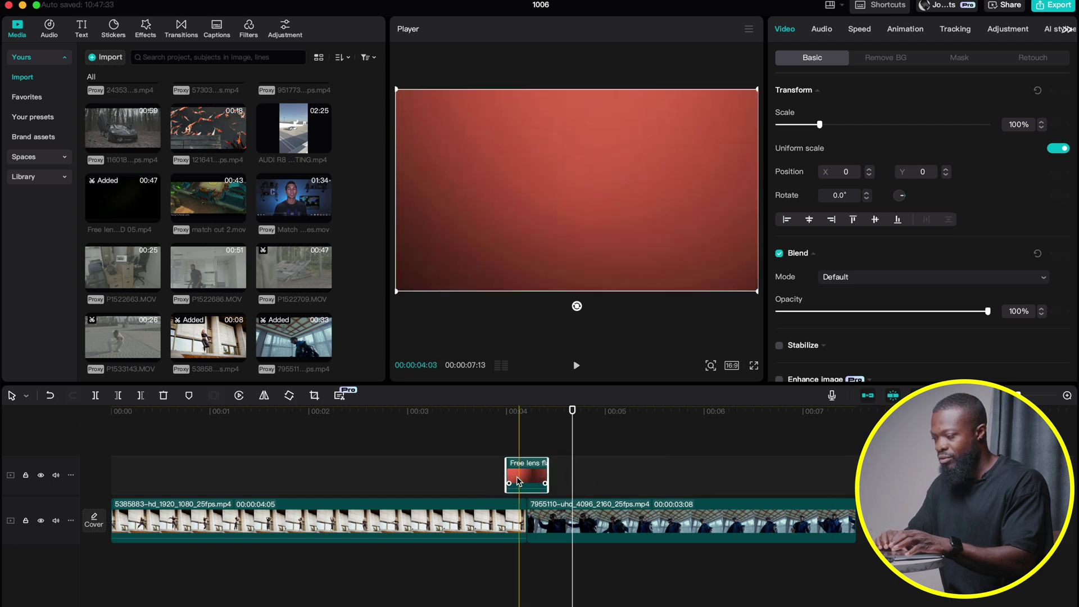
pyautogui.click(532, 411)
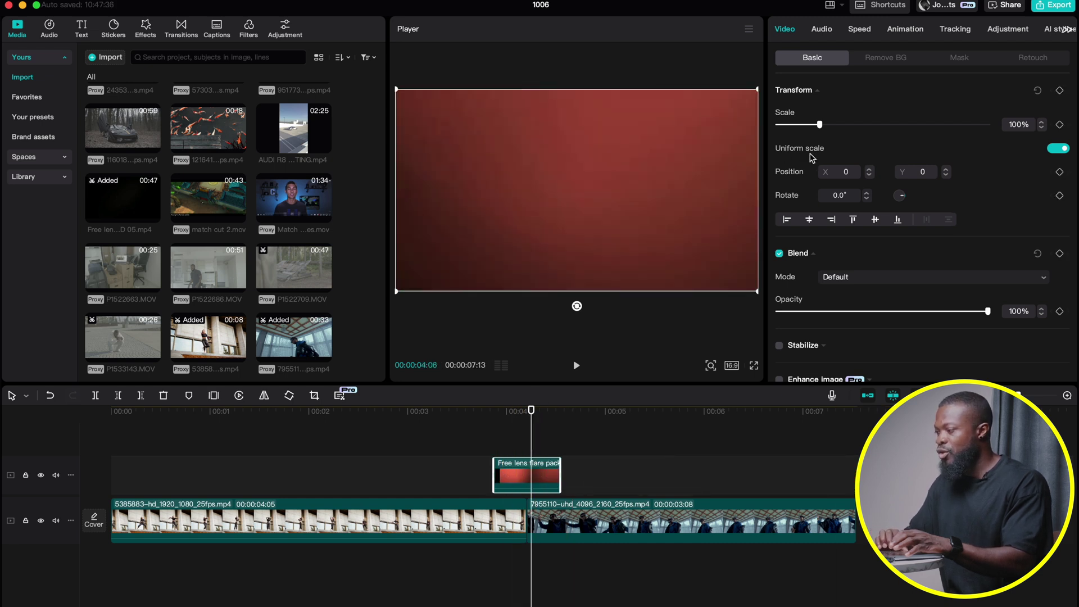
# Change the lens flare clip's blend mode so it overlays the footage, and play back the transition across the cut.
pyautogui.scroll(-6, 807, 153)
pyautogui.scroll(4, 798, 186)
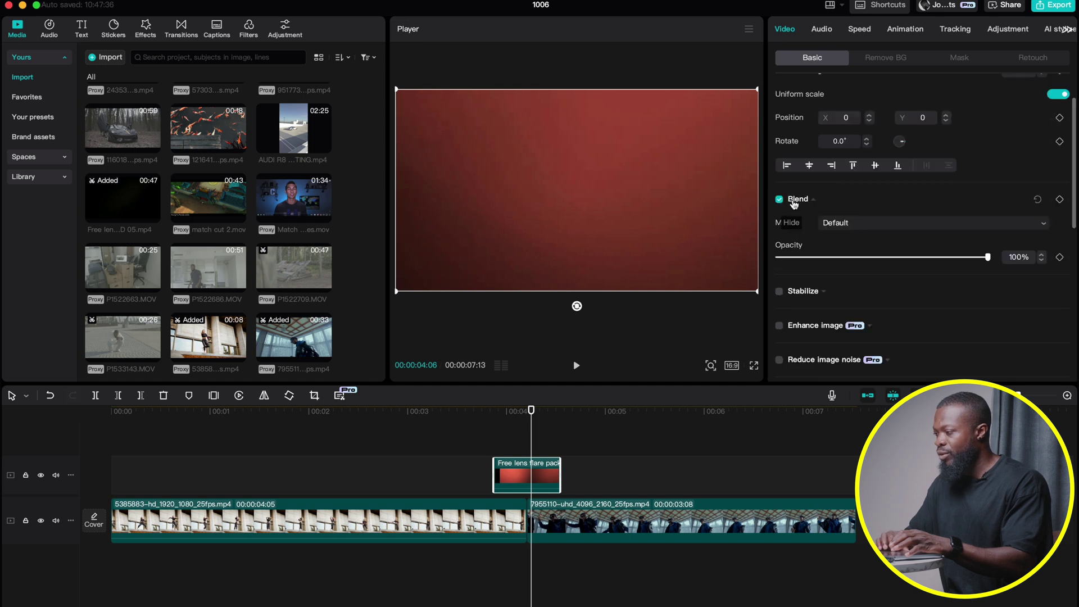
pyautogui.click(862, 223)
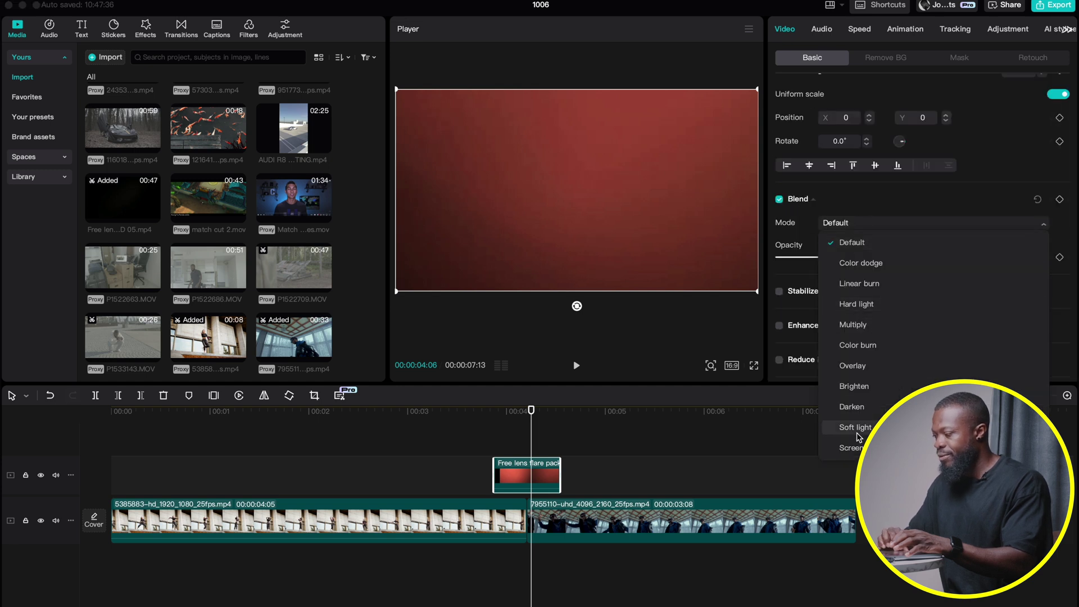
pyautogui.click(469, 451)
pyautogui.press('space')
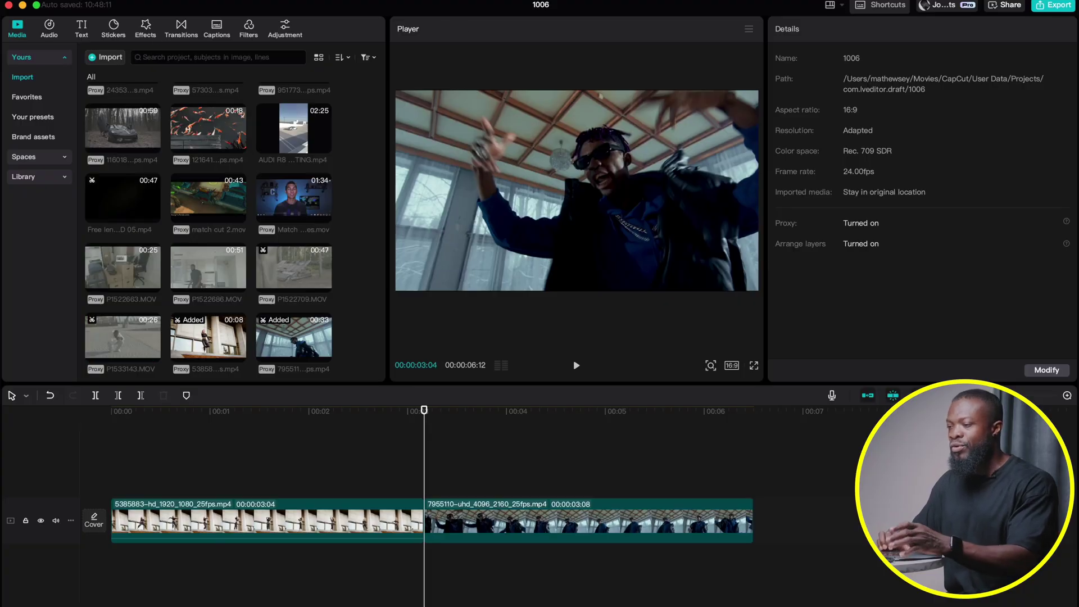
# Add the Glitch Flash transition at the cut between the two clips, preview it, and extend it slightly.
pyautogui.click(182, 28)
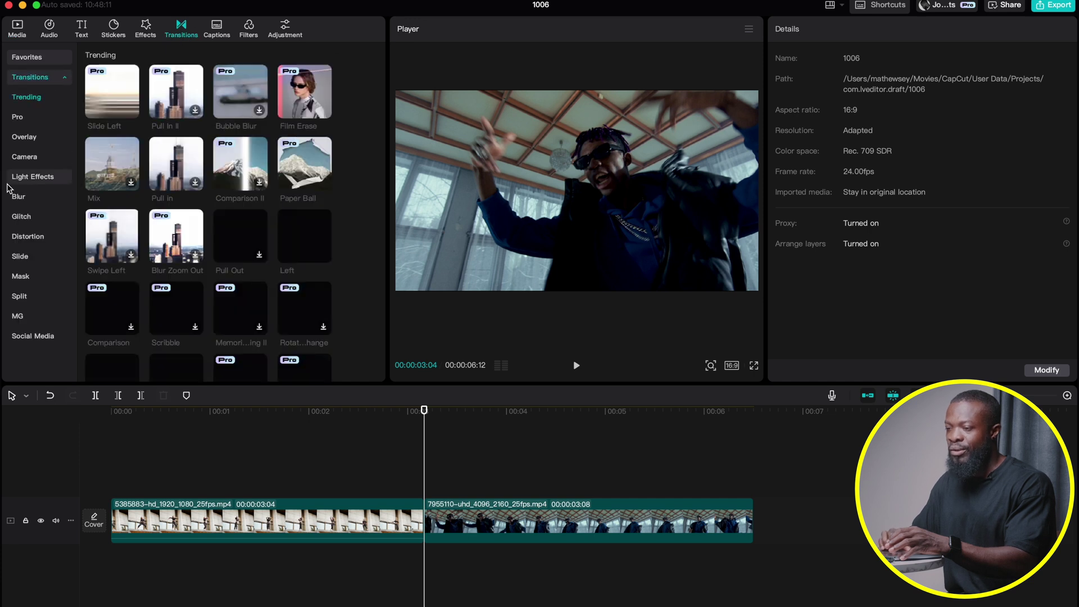
pyautogui.click(19, 218)
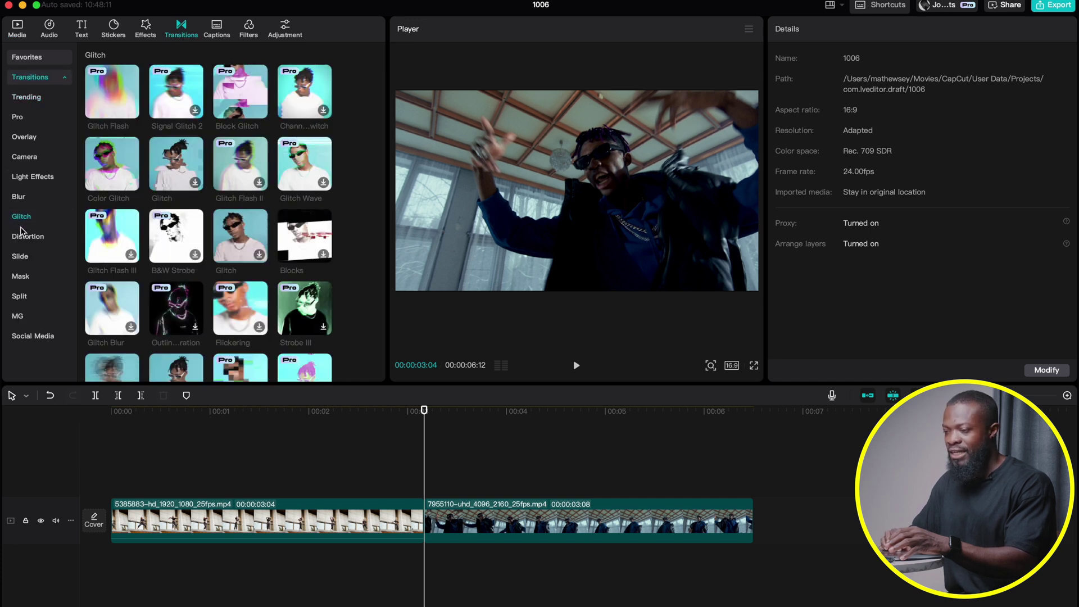
pyautogui.click(108, 89)
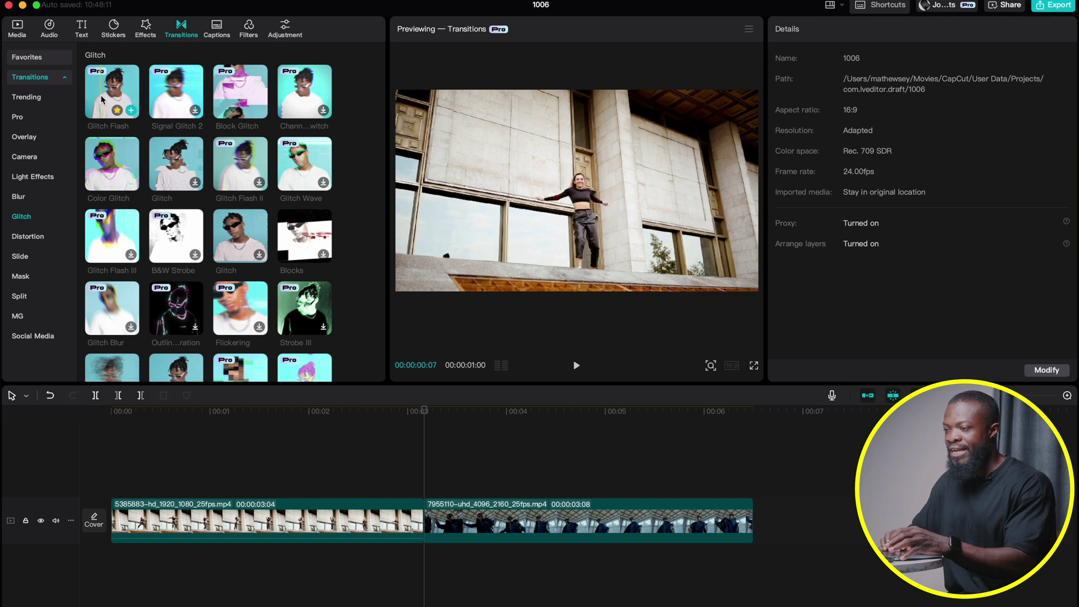
pyautogui.moveTo(108, 89); pyautogui.dragTo(405, 525)
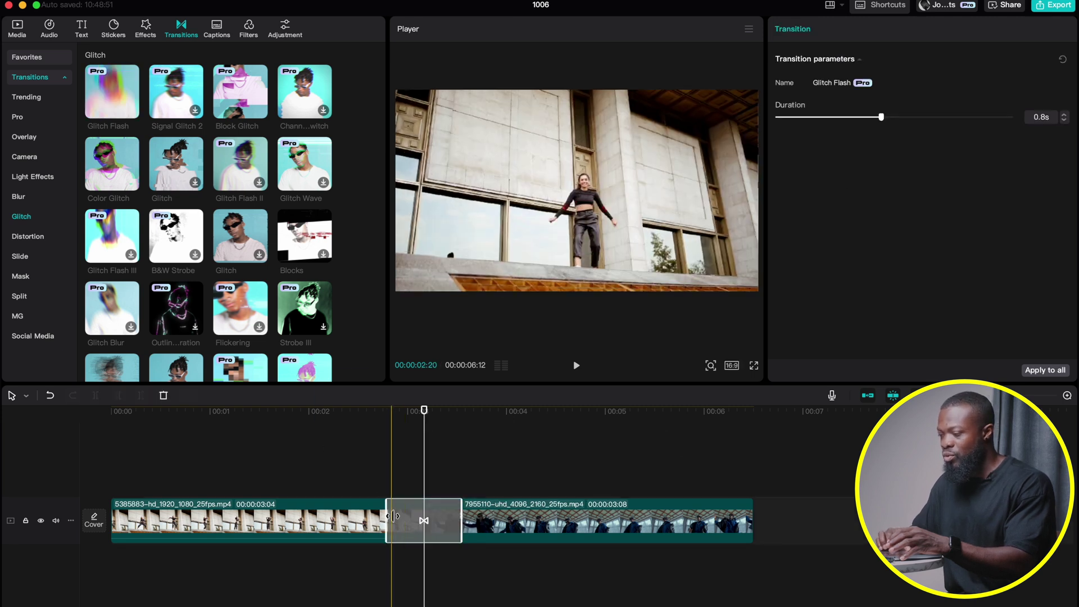
pyautogui.click(357, 421)
pyautogui.press('space')
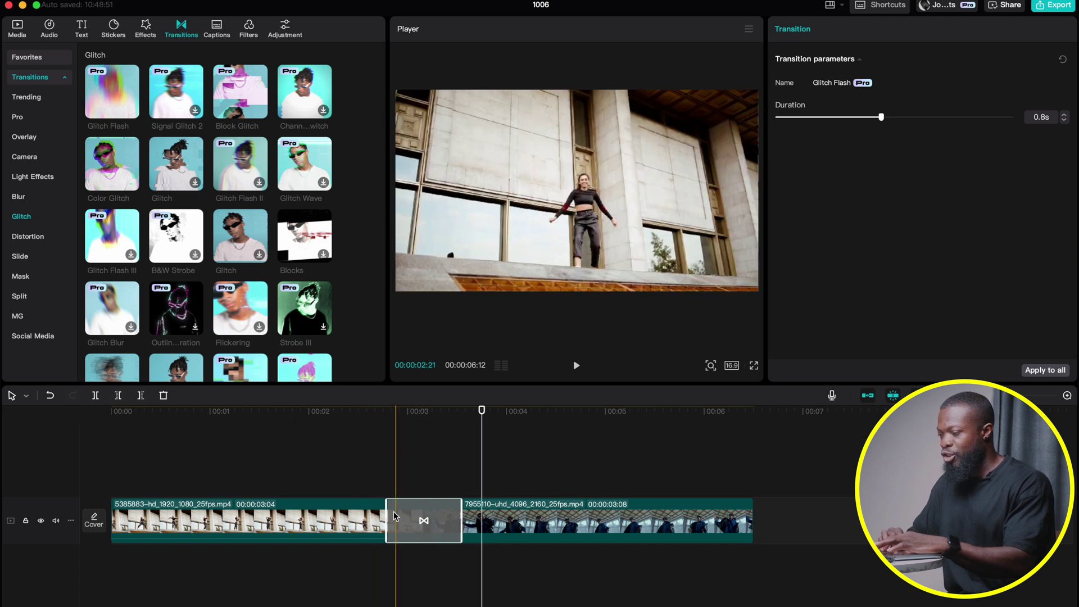
pyautogui.moveTo(390, 515); pyautogui.dragTo(383, 515)
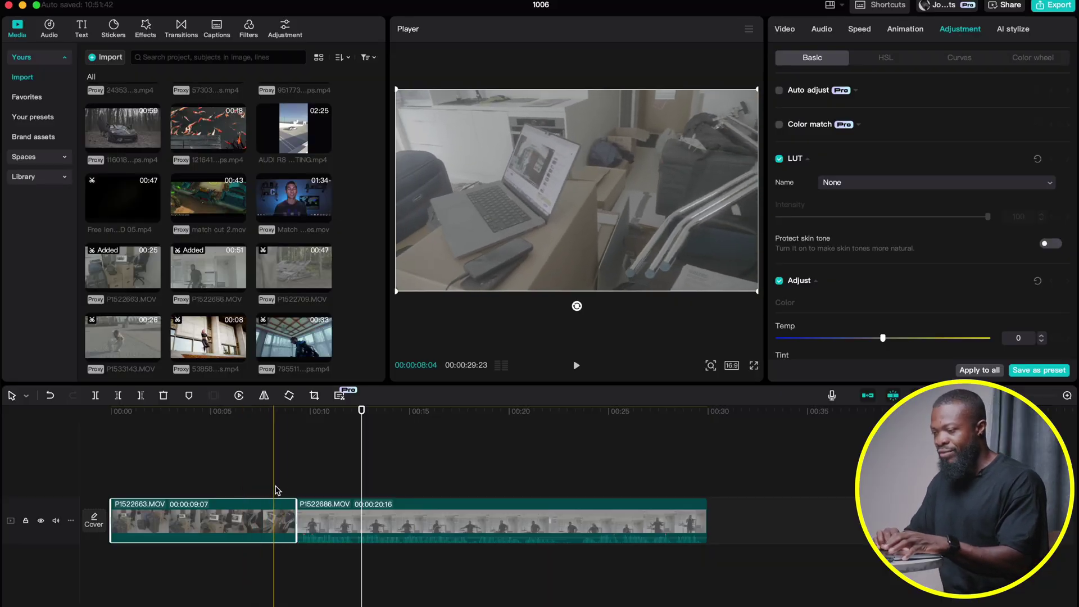
# Extract the audio from the P1522686.MOV clip onto its own track.
pyautogui.click(320, 520)
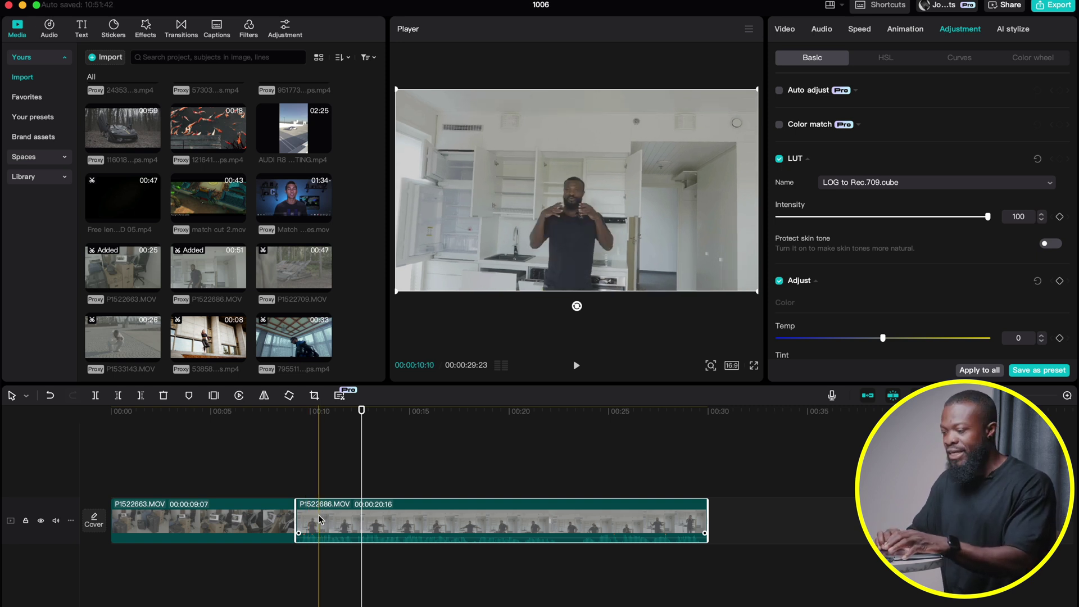
pyautogui.rightClick(329, 522)
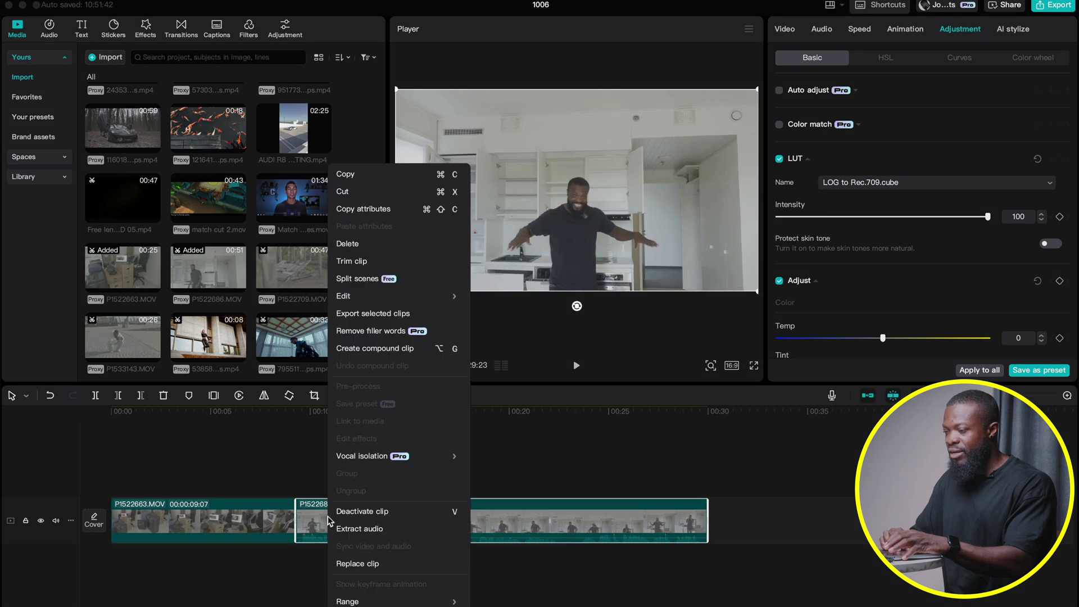
pyautogui.click(360, 530)
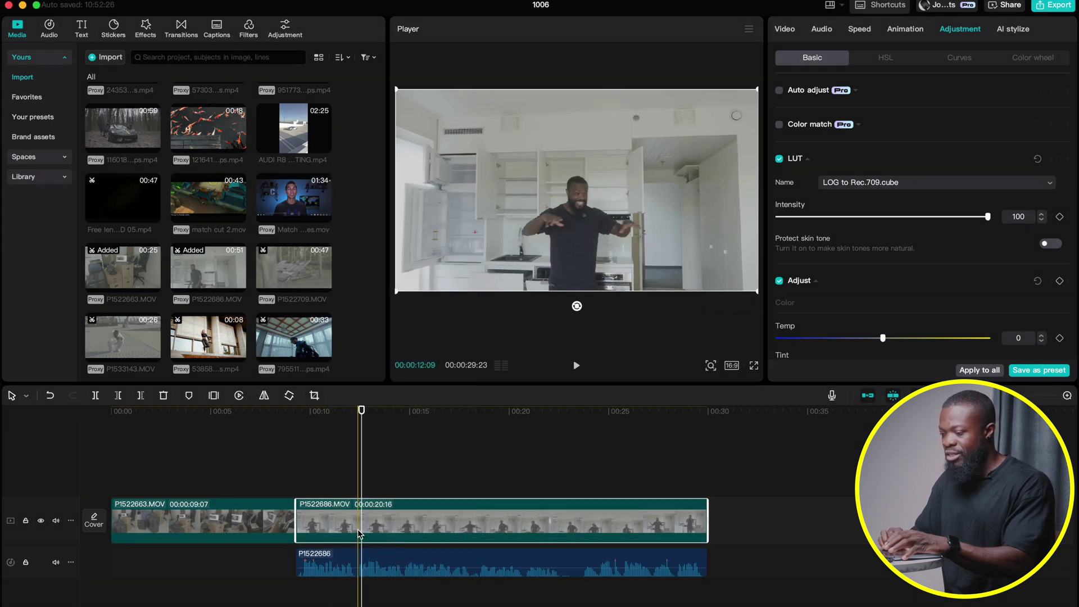
pyautogui.hotkey('ctrl', 'z')
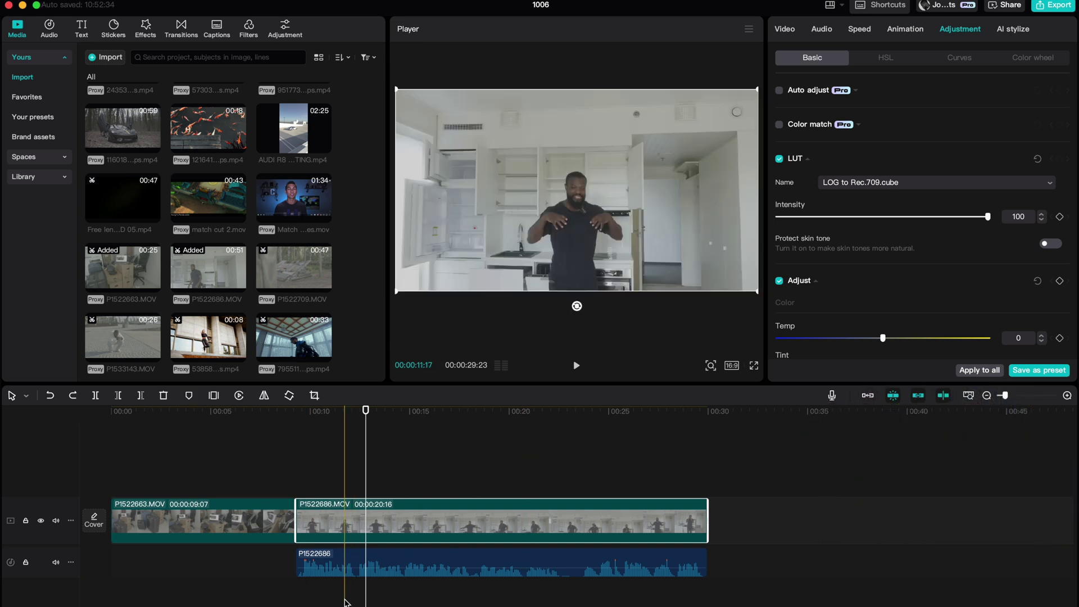
# Trim the start of the P1522686 video to 17:20, shift it with its audio against the P1522663 clip, and play back the J-cut.
pyautogui.moveTo(298, 518); pyautogui.dragTo(355, 515)
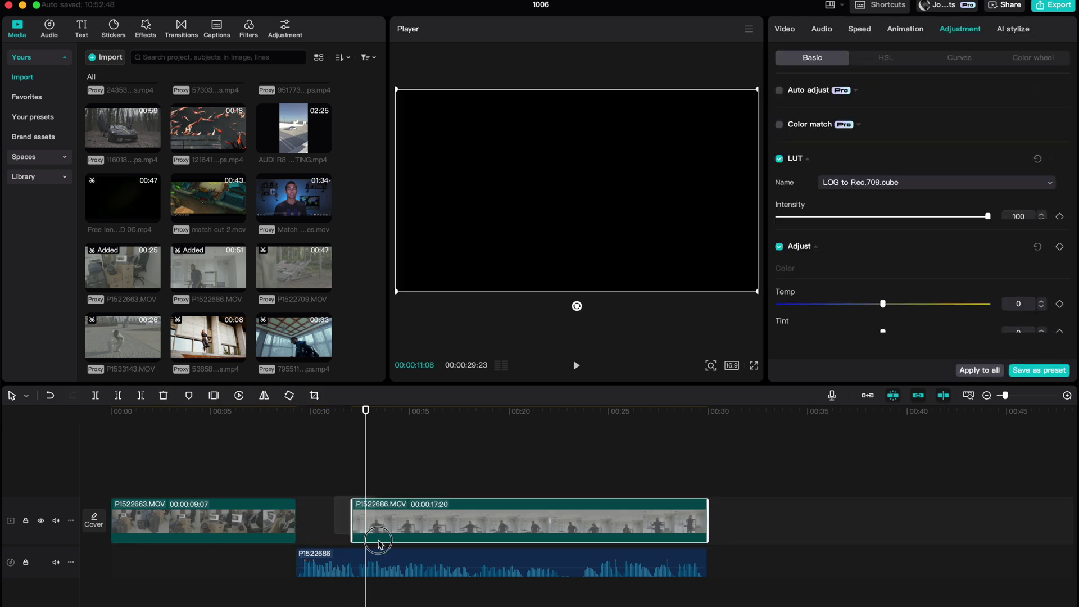
pyautogui.click(394, 566)
pyautogui.moveTo(392, 566); pyautogui.dragTo(335, 566)
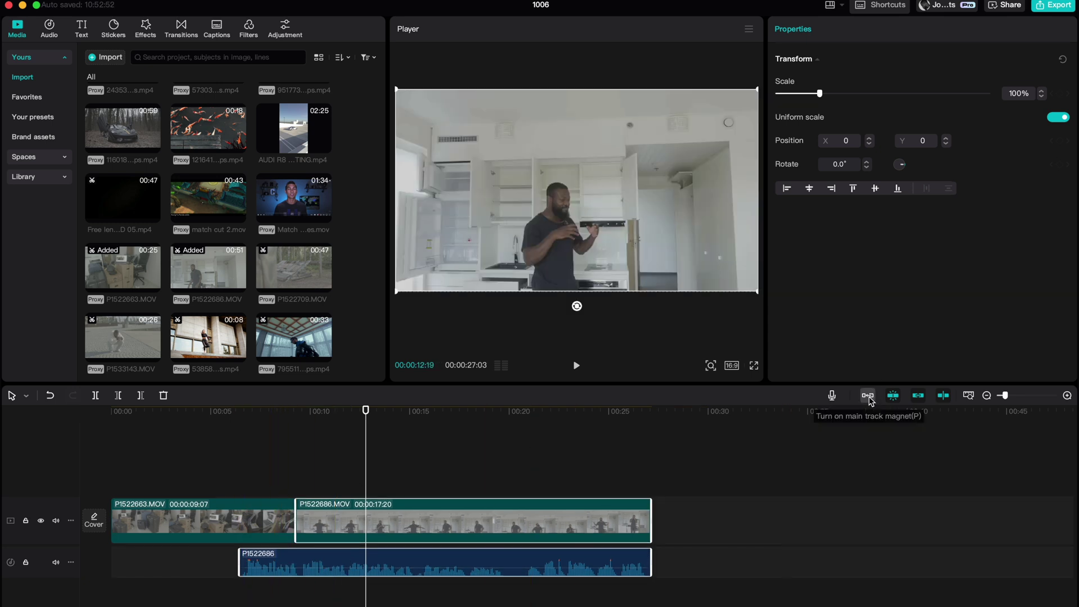
pyautogui.click(212, 481)
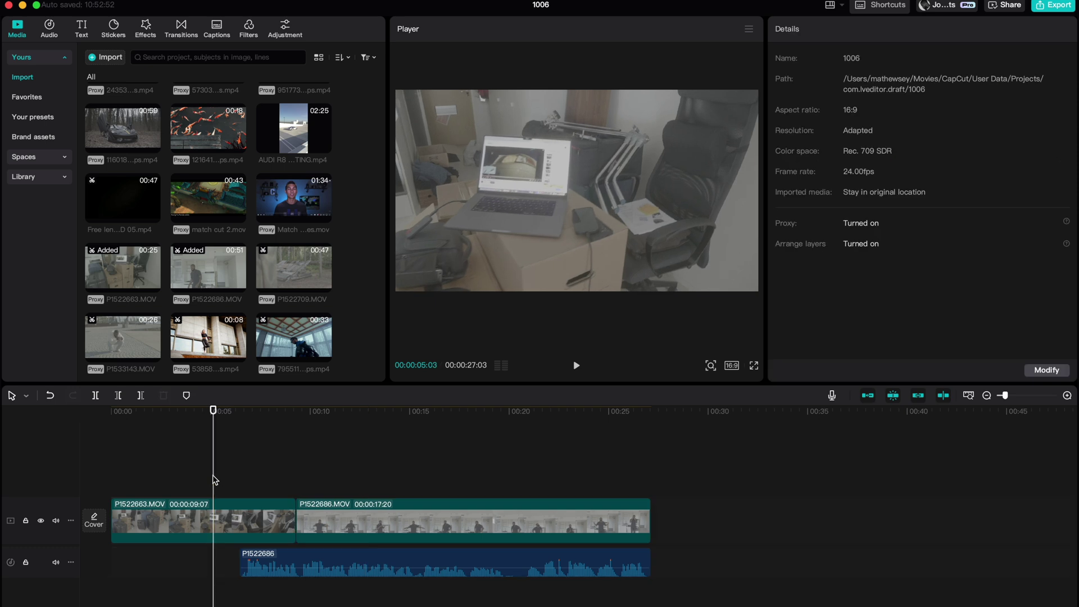
pyautogui.press('space')
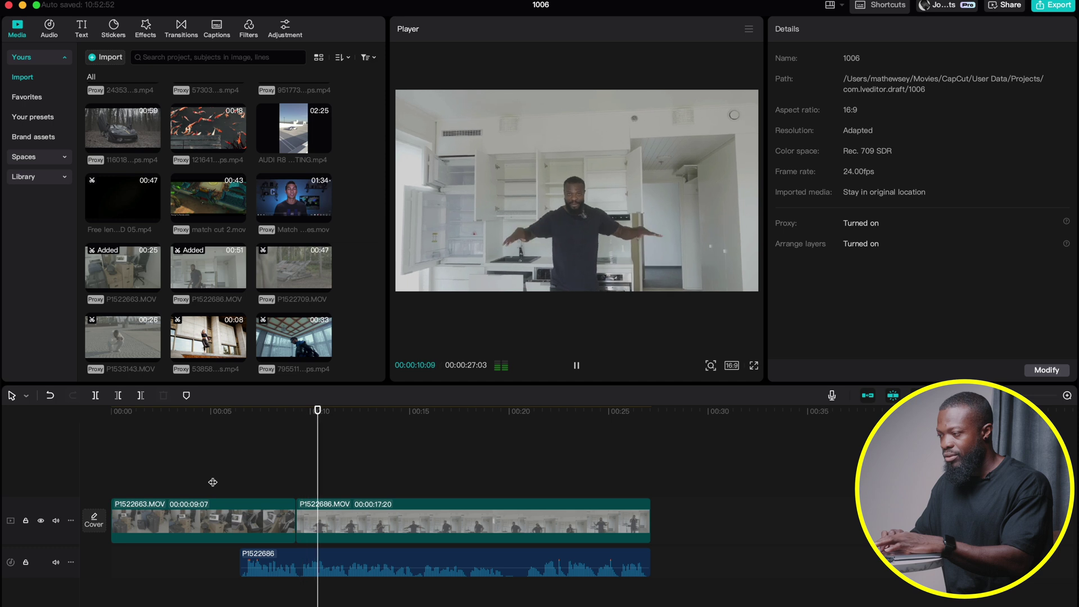
pyautogui.press('space')
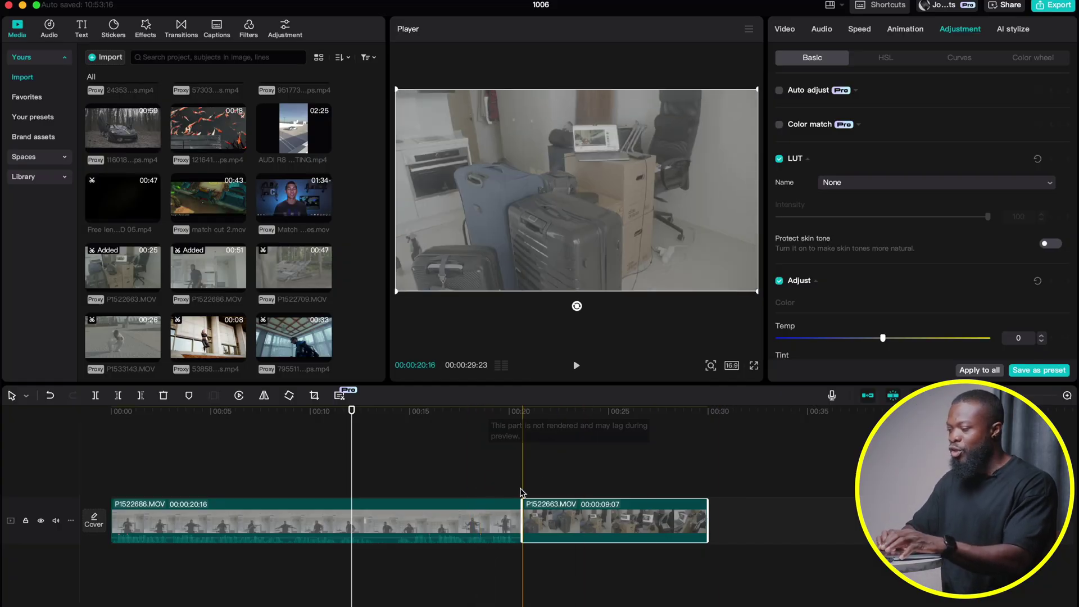
# Extract the audio from P1522686.MOV, shorten only its video from the end to 16:19, and play back the L-cut.
pyautogui.click(418, 539)
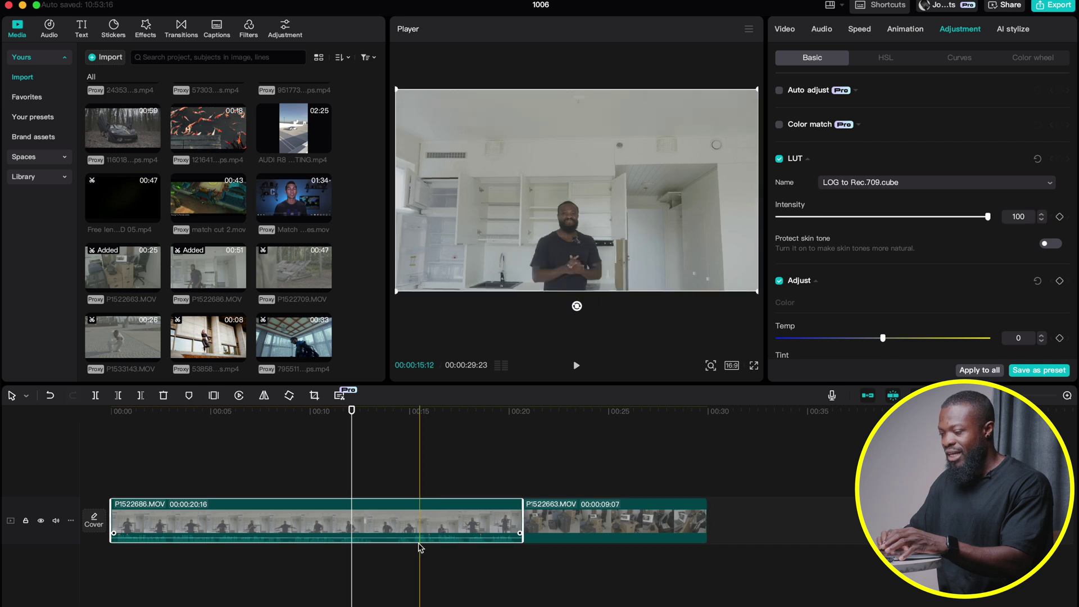
pyautogui.rightClick(416, 524)
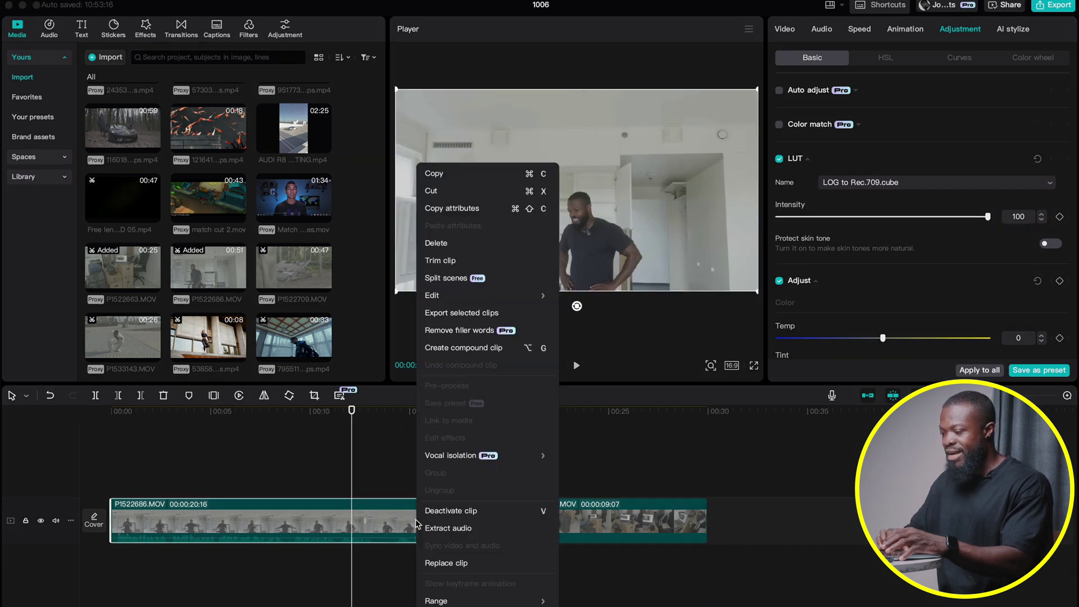
pyautogui.click(448, 527)
pyautogui.moveTo(522, 520); pyautogui.dragTo(445, 520)
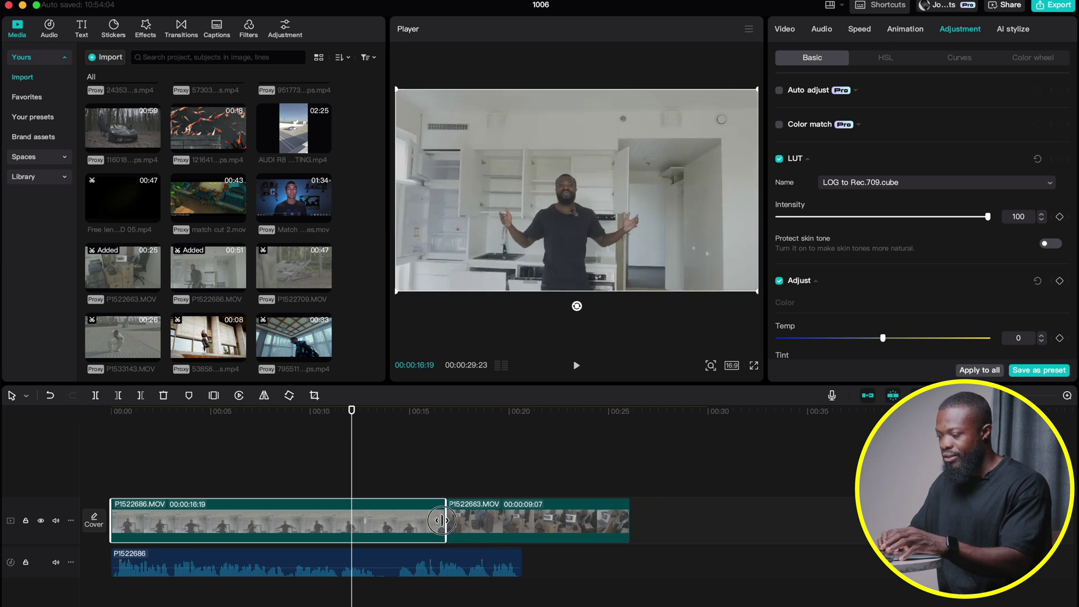
pyautogui.click(374, 488)
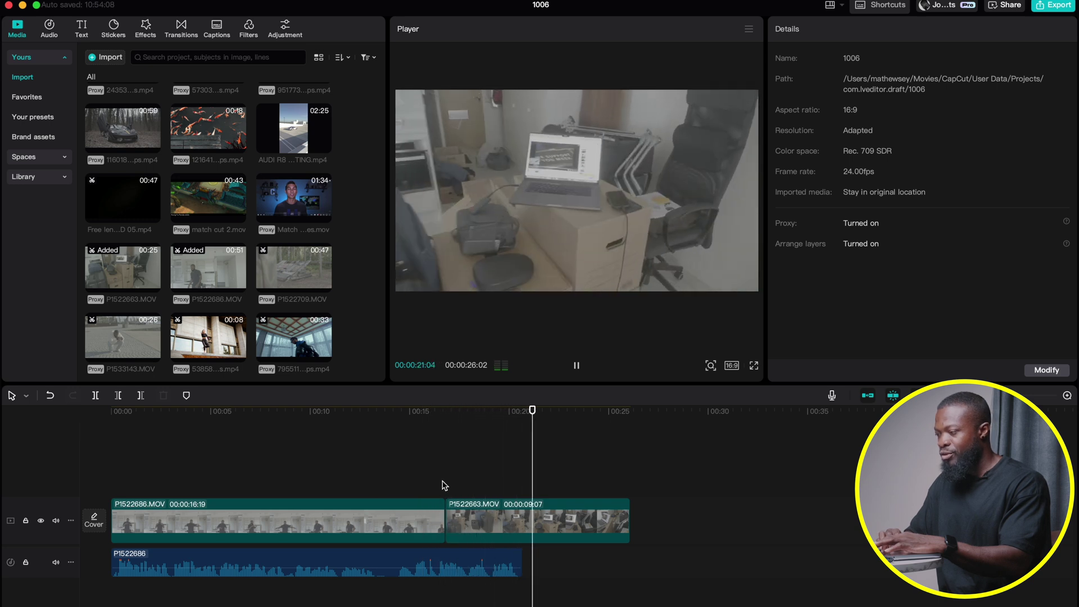
pyautogui.press('space')
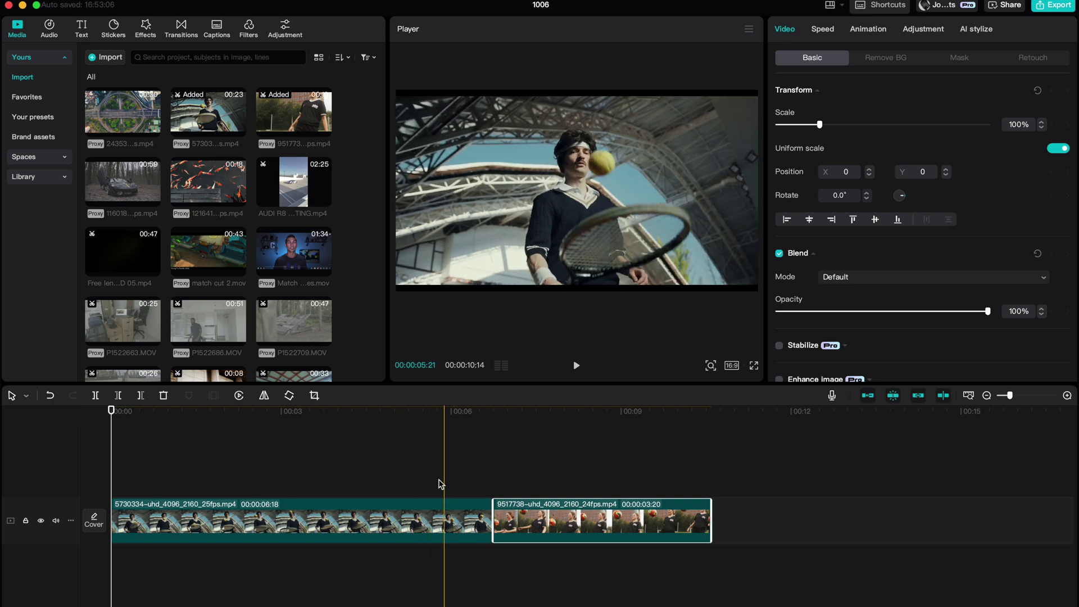
# Trim the end of the 5730334 tennis clip to about 2:22, cutting while the ball is in front of the player.
pyautogui.click(444, 520)
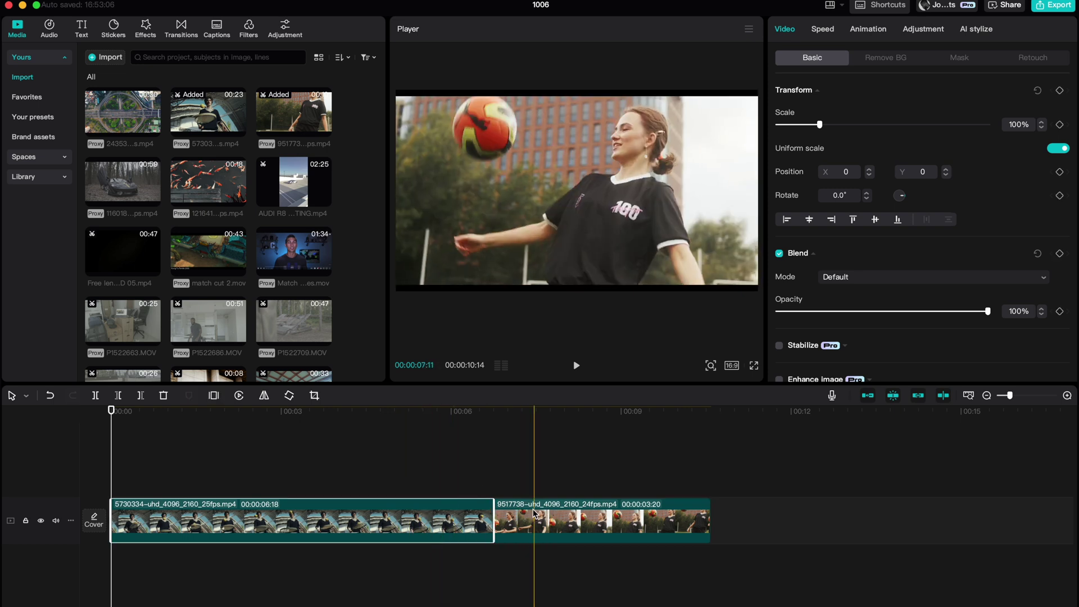
pyautogui.click(534, 513)
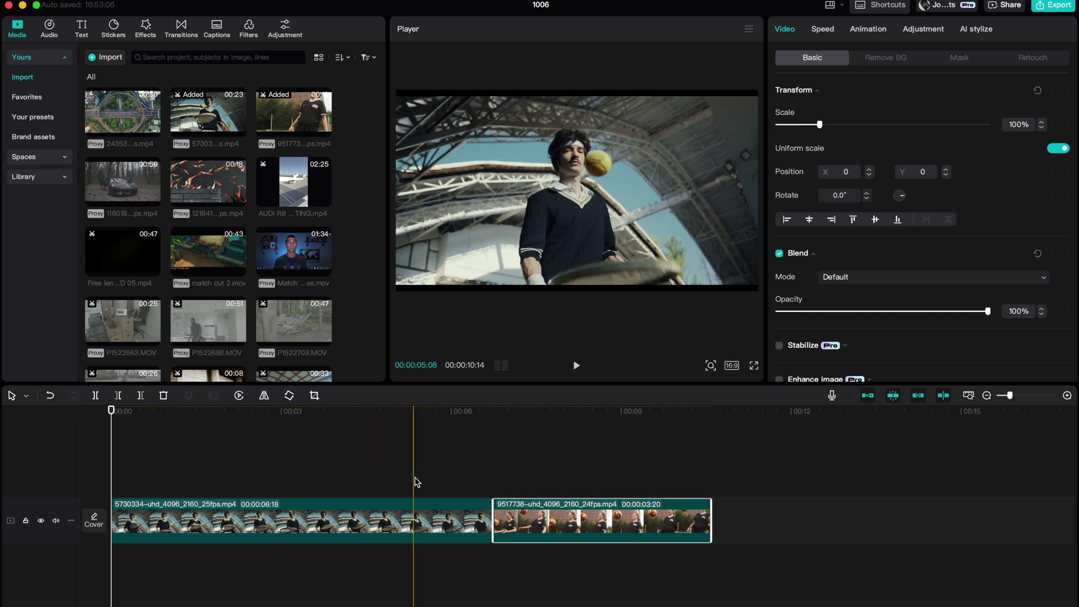
pyautogui.click(304, 488)
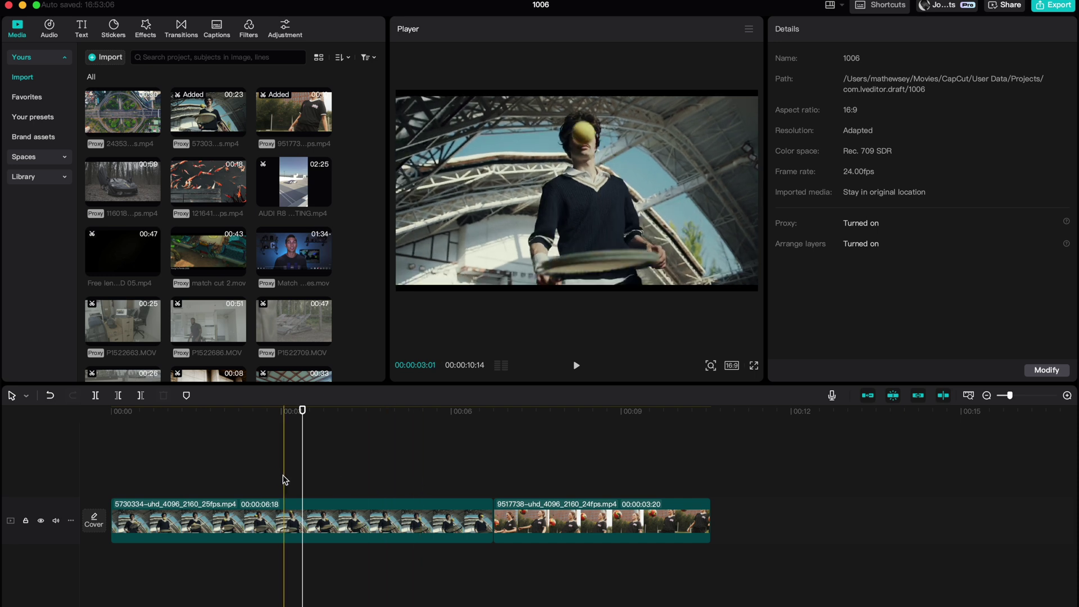
pyautogui.moveTo(489, 511); pyautogui.dragTo(276, 511)
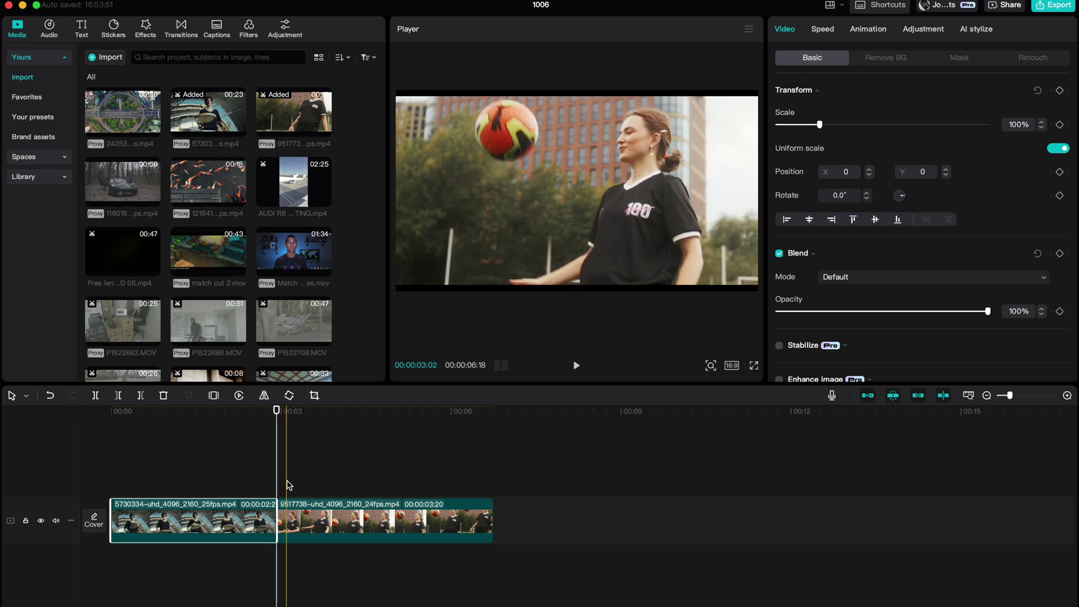
# Trim the start of the 9517738 soccer clip to leave 3:01 and place it on the track above, overlapping the tennis clip's end.
pyautogui.click(321, 487)
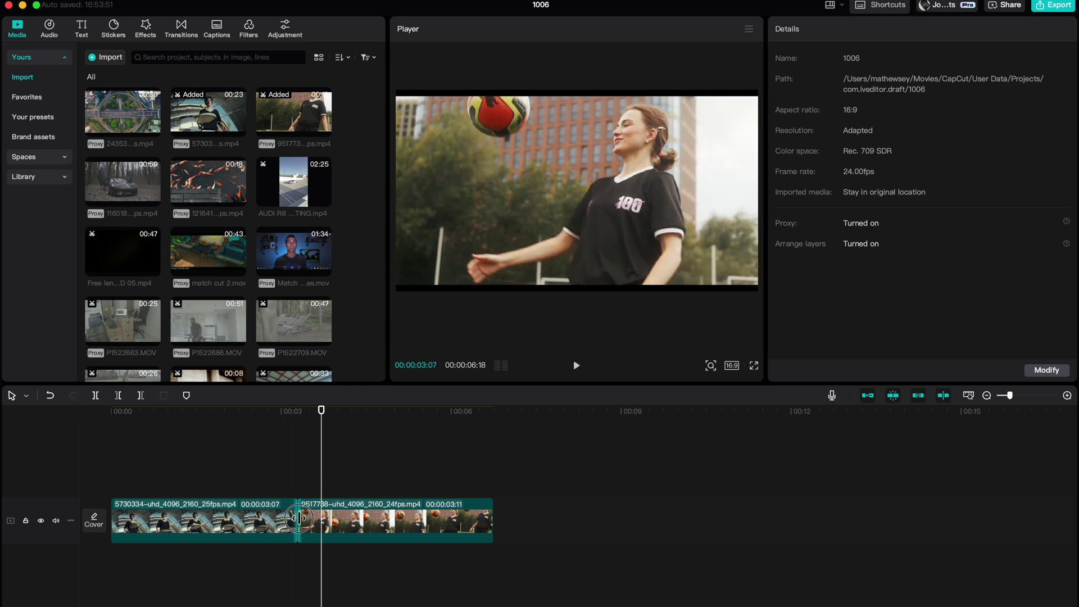
pyautogui.press('q')
pyautogui.moveTo(286, 511); pyautogui.dragTo(278, 466)
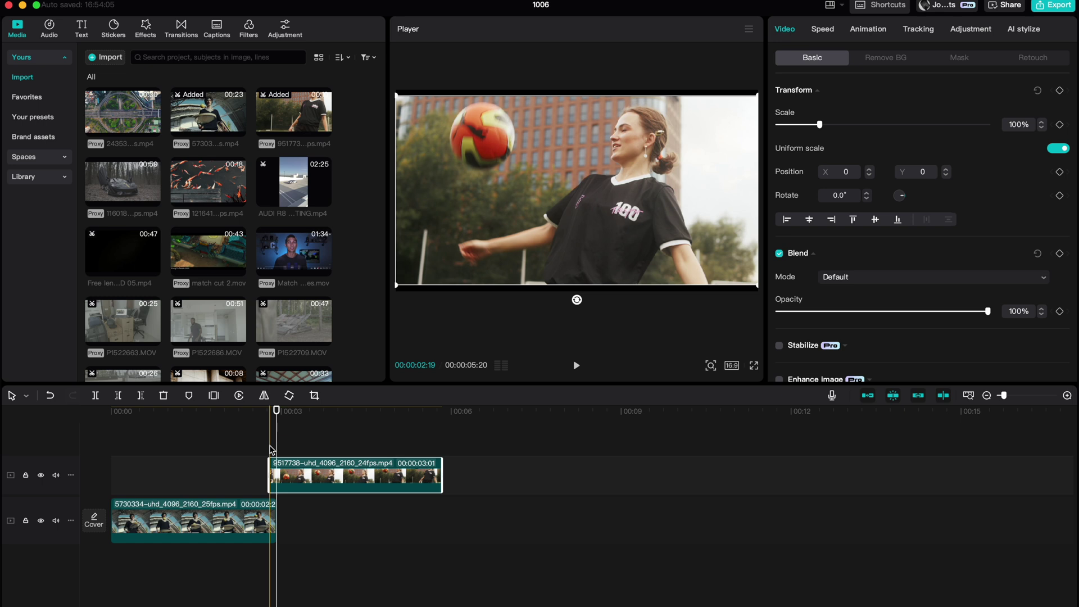
# Lower the opacity of the 9517738 soccer clip to 55% so the tennis clip shows through.
pyautogui.scroll(2, 272, 450)
pyautogui.scroll(-2, 902, 224)
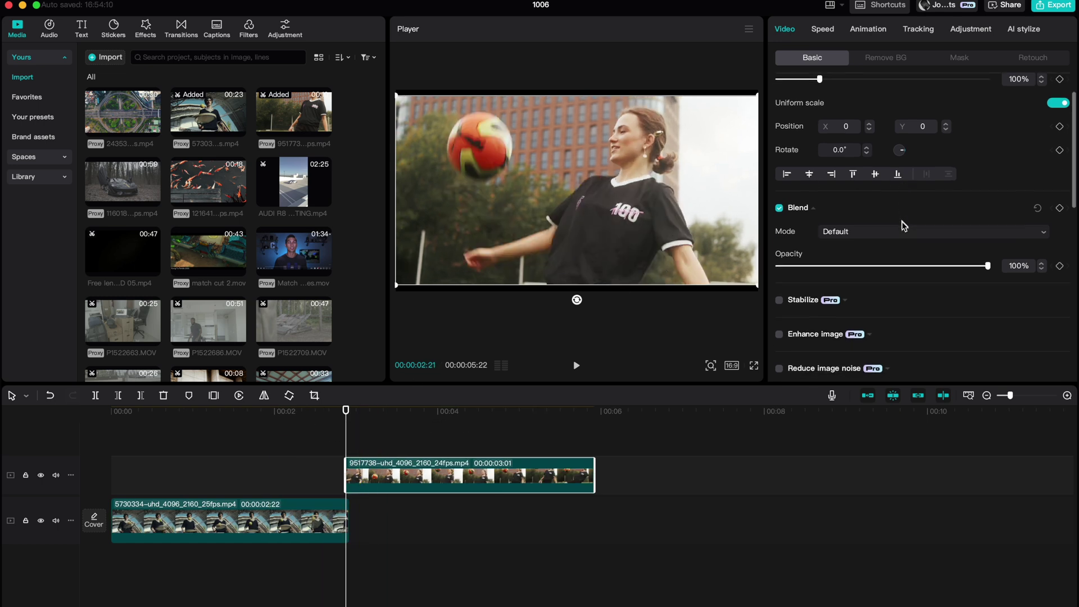
pyautogui.click(904, 266)
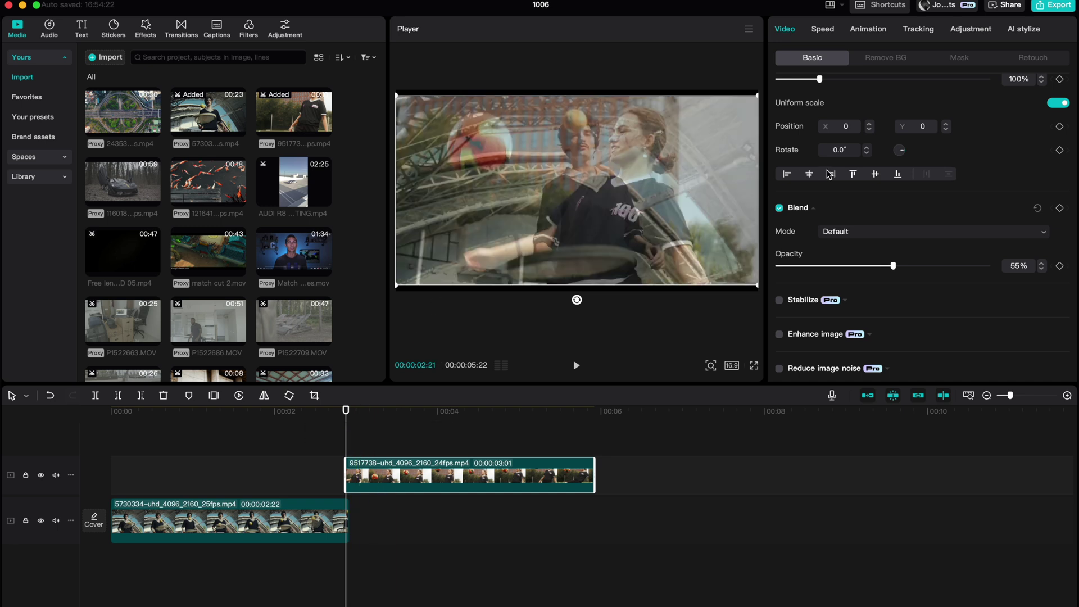
# Scale the soccer clip to 136% and shift it horizontally to X 685.
pyautogui.scroll(2, 869, 158)
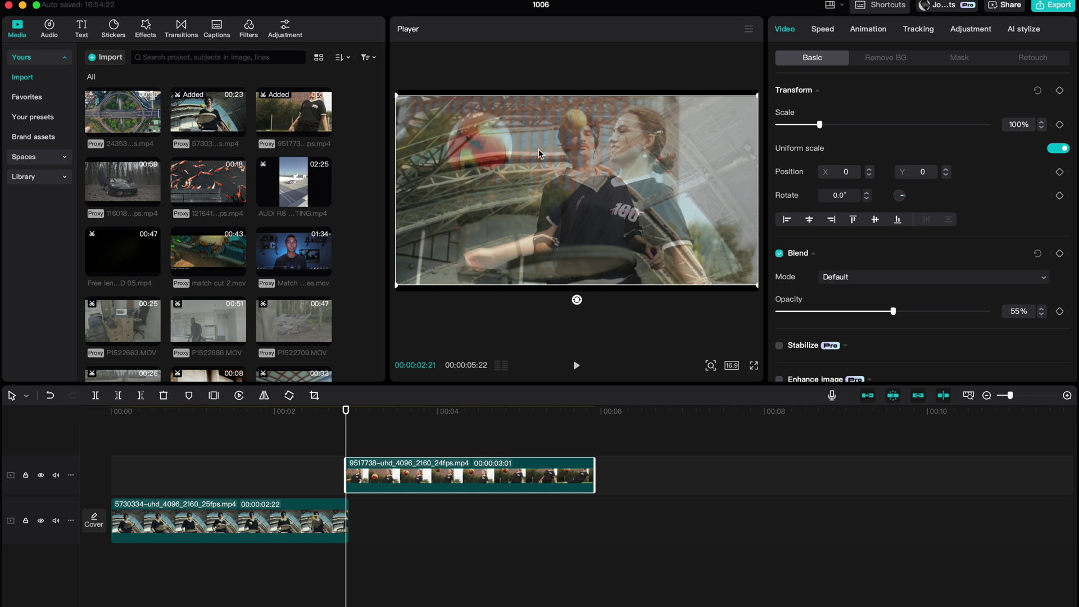
pyautogui.moveTo(821, 127); pyautogui.dragTo(837, 127)
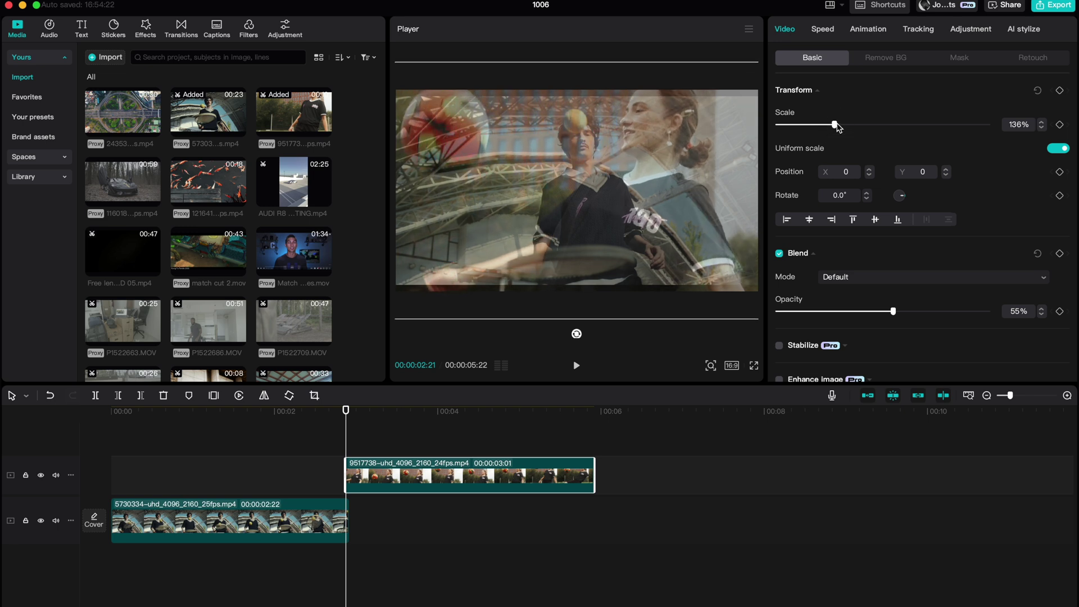
pyautogui.moveTo(667, 167); pyautogui.dragTo(728, 169)
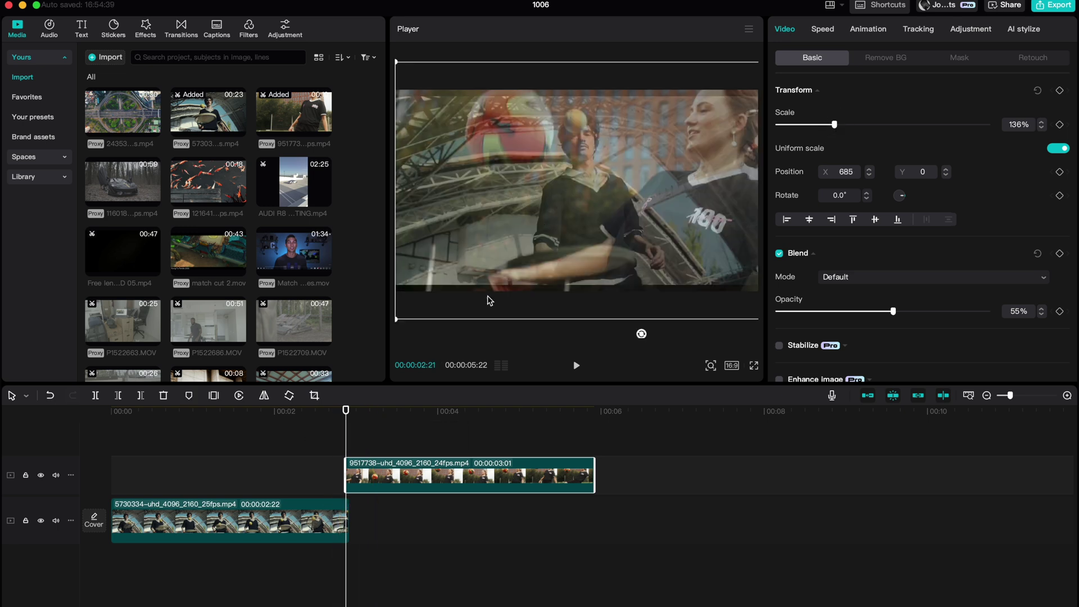
# Scale the tennis clip to 138% and move it to about X -531, Y -153 so its ball overlaps the soccer ball.
pyautogui.click(319, 520)
pyautogui.moveTo(821, 127); pyautogui.dragTo(831, 126)
pyautogui.moveTo(679, 189); pyautogui.dragTo(627, 204)
pyautogui.moveTo(832, 127); pyautogui.dragTo(837, 127)
pyautogui.moveTo(624, 155); pyautogui.dragTo(617, 162)
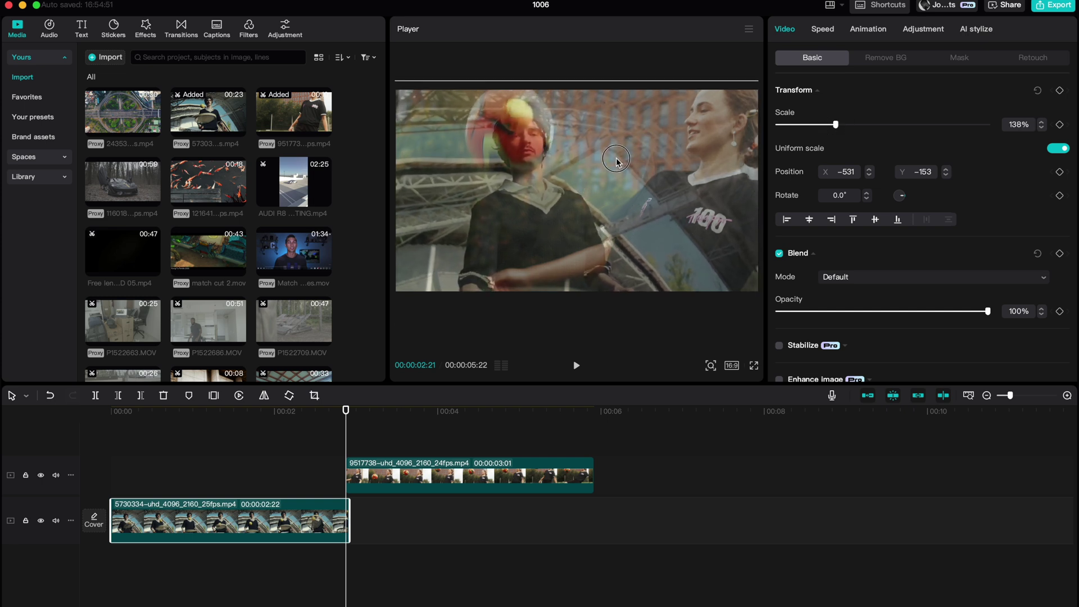
# Restore the 9517738 soccer clip's opacity to 100% and place it on the main track directly after the tennis clip.
pyautogui.click(372, 477)
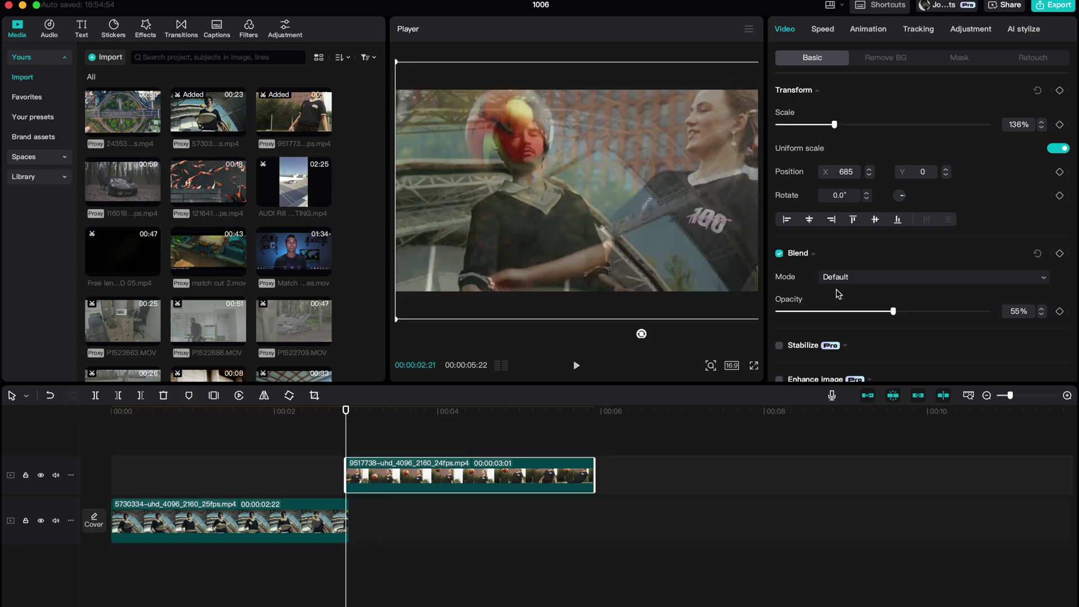
pyautogui.moveTo(894, 311); pyautogui.dragTo(1020, 297)
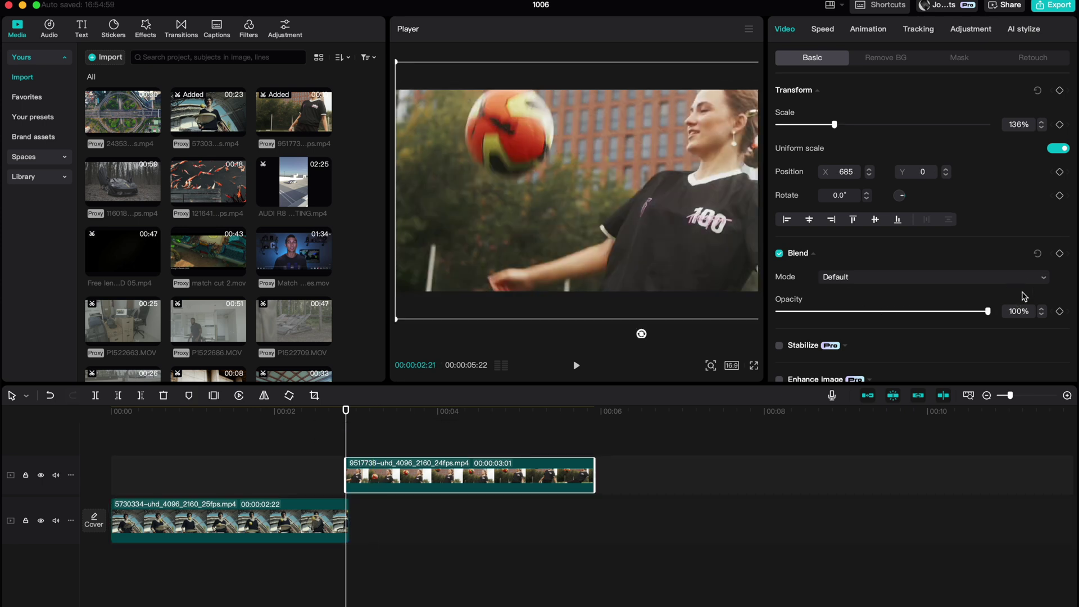
pyautogui.moveTo(369, 475); pyautogui.dragTo(376, 522)
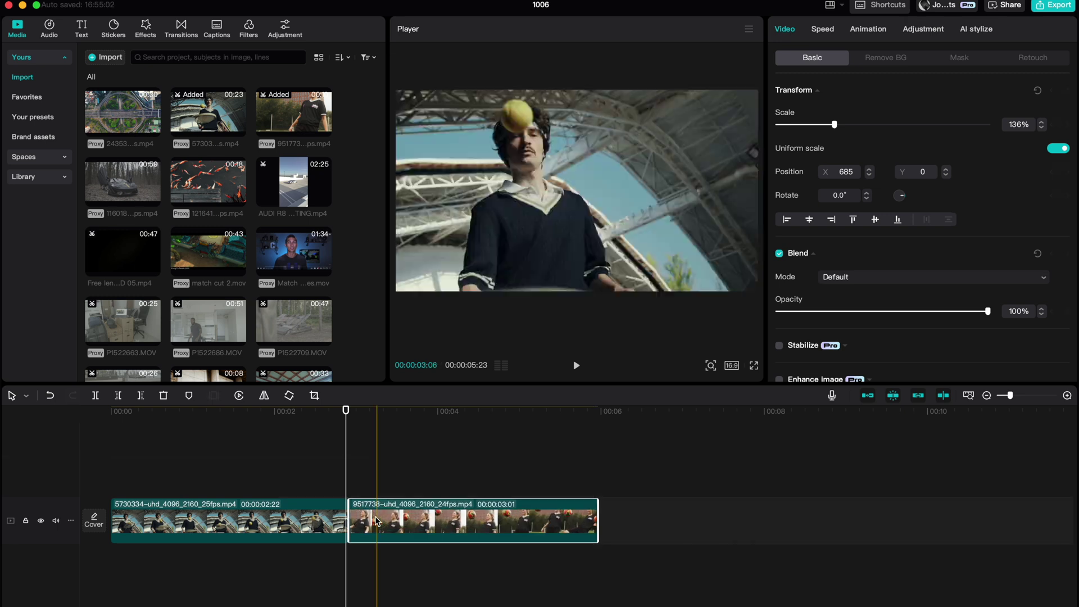
pyautogui.click(249, 478)
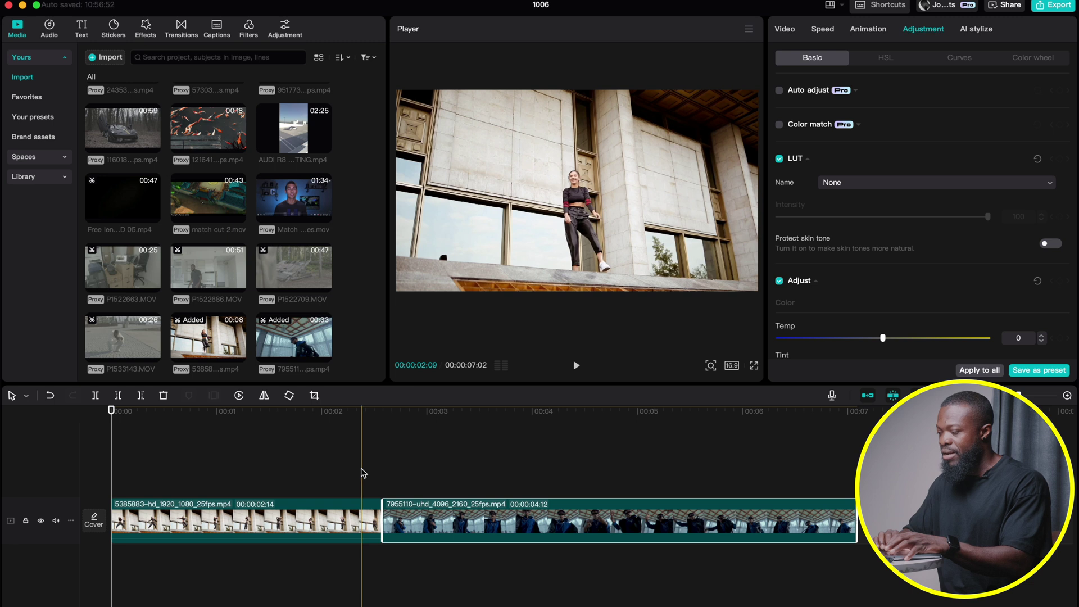
# Shorten the 7955110 clip to 2:08 and combine it with the 5385883 clip into one compound clip.
pyautogui.press('super+z')
pyautogui.moveTo(362, 474); pyautogui.dragTo(436, 532)
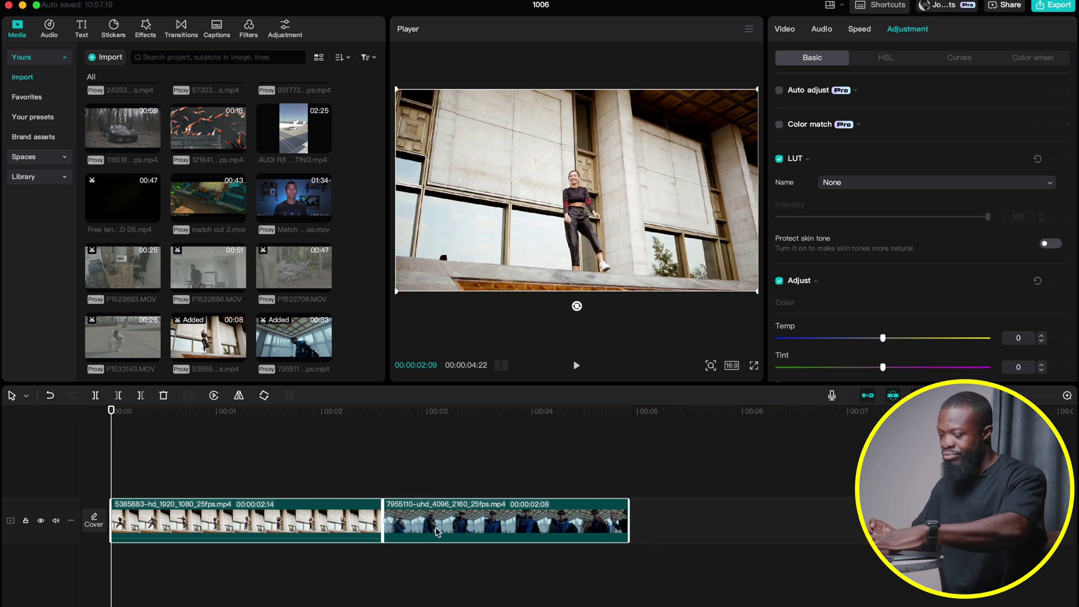
pyautogui.hotkey('alt', 'g')
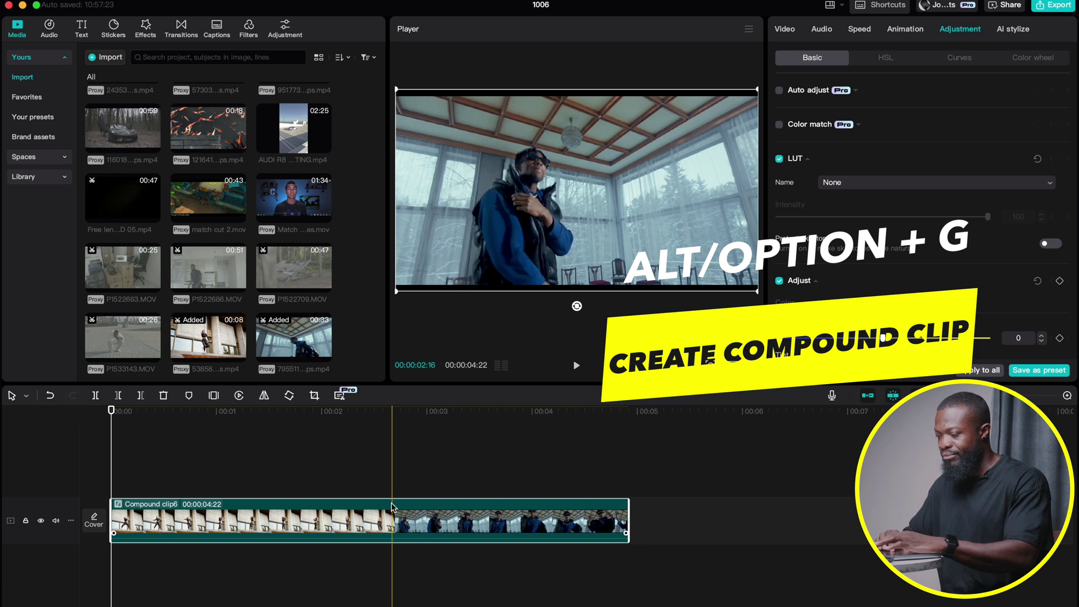
# Add a timeline marker at 00:00:02:14, on the cut between the two shots in the compound clip.
pyautogui.click(377, 444)
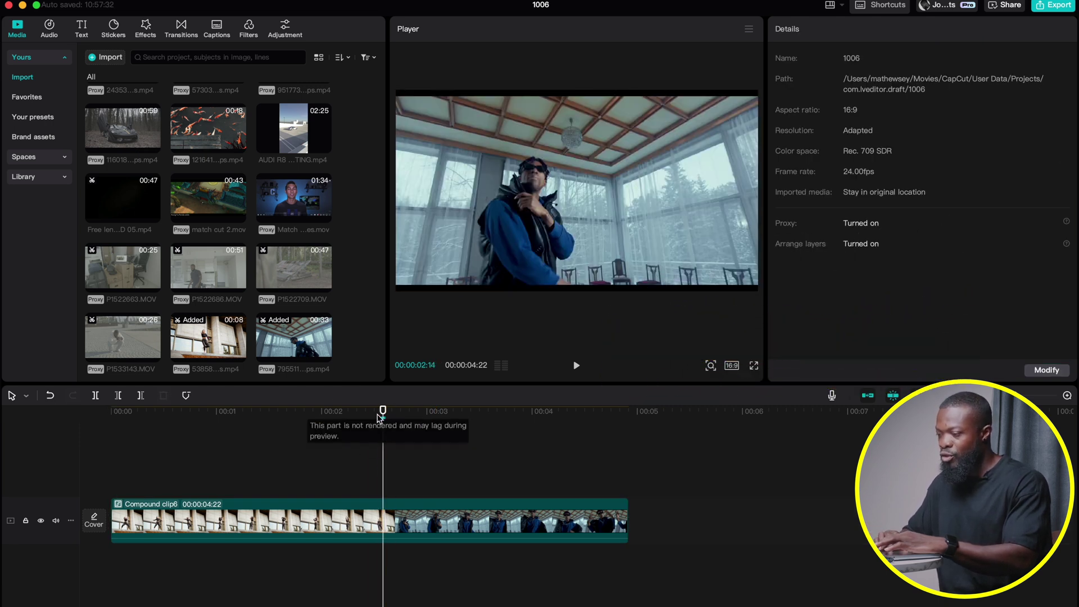
pyautogui.click(379, 415)
pyautogui.click(383, 521)
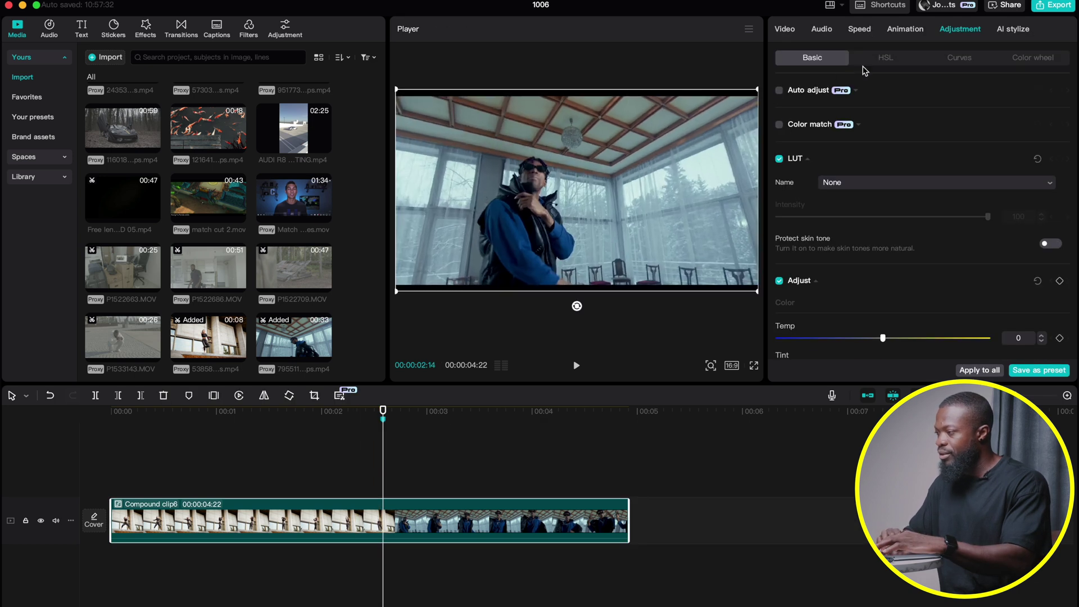
# Try a 180% scale on the compound clip at the cut and add a 100% scale keyframe at 00:00:02:04.
pyautogui.click(785, 31)
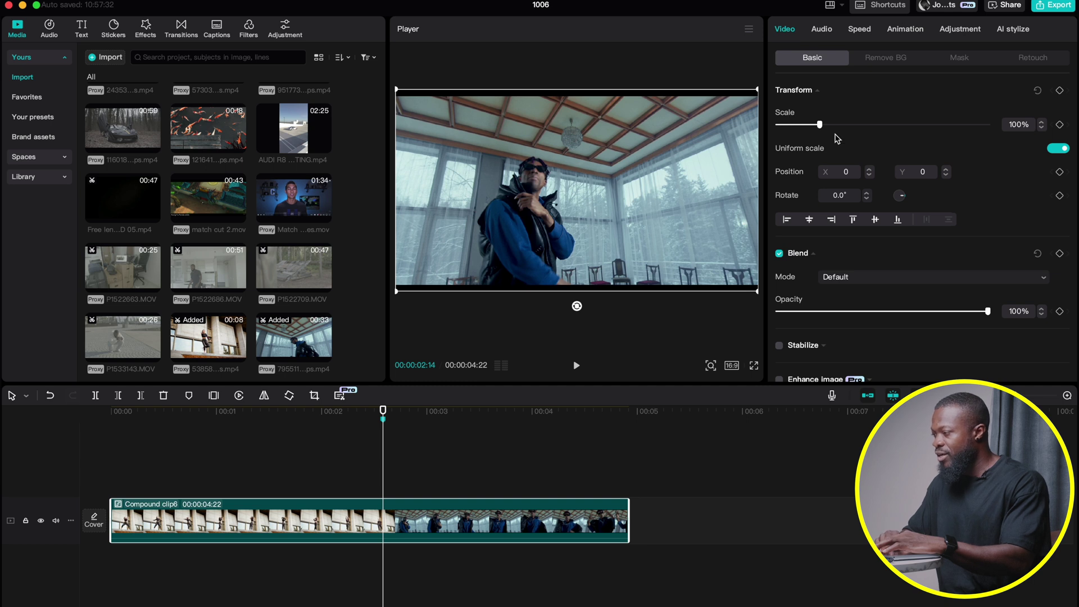
pyautogui.moveTo(821, 127); pyautogui.dragTo(853, 126)
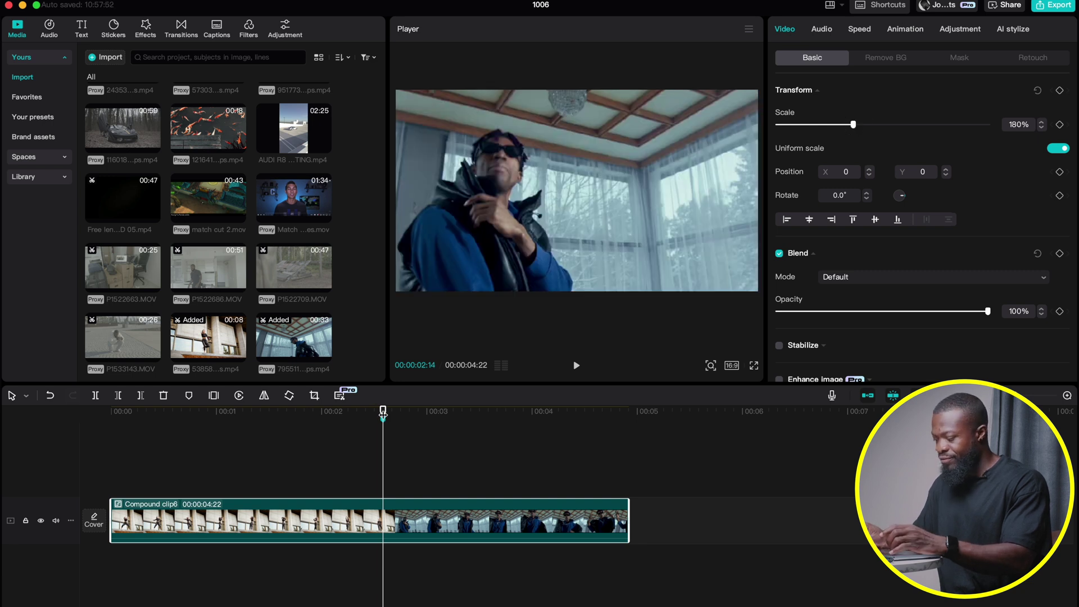
pyautogui.hotkey('shift', 'Left')
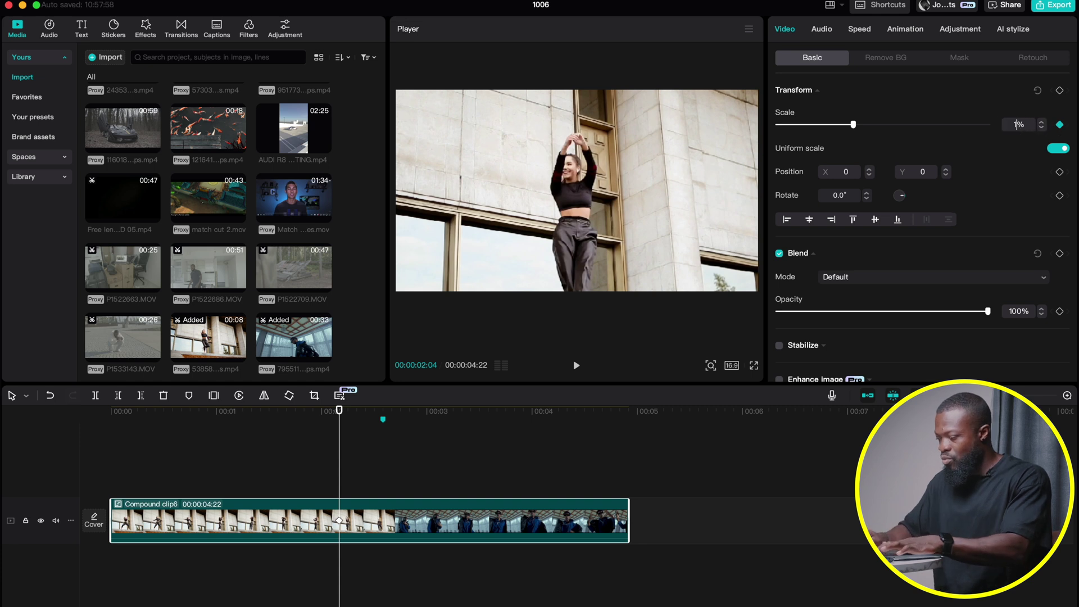
# Add scale keyframes of 100% at 00:00:03:00 and 180% at the 00:00:02:14 marker, and play back the zoom transition.
pyautogui.click(383, 414)
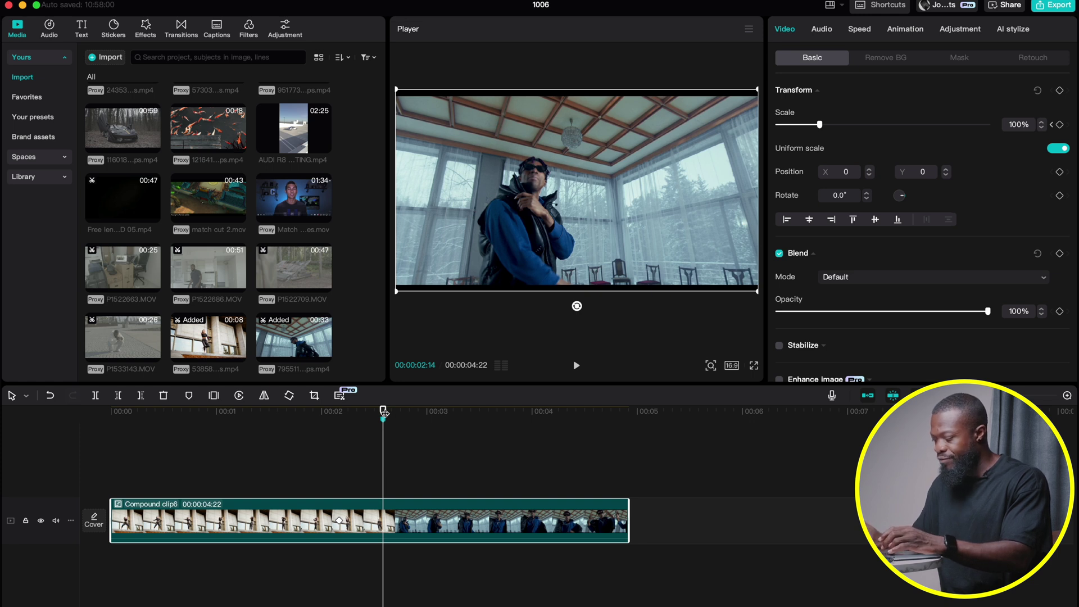
pyautogui.moveTo(383, 414); pyautogui.dragTo(427, 413)
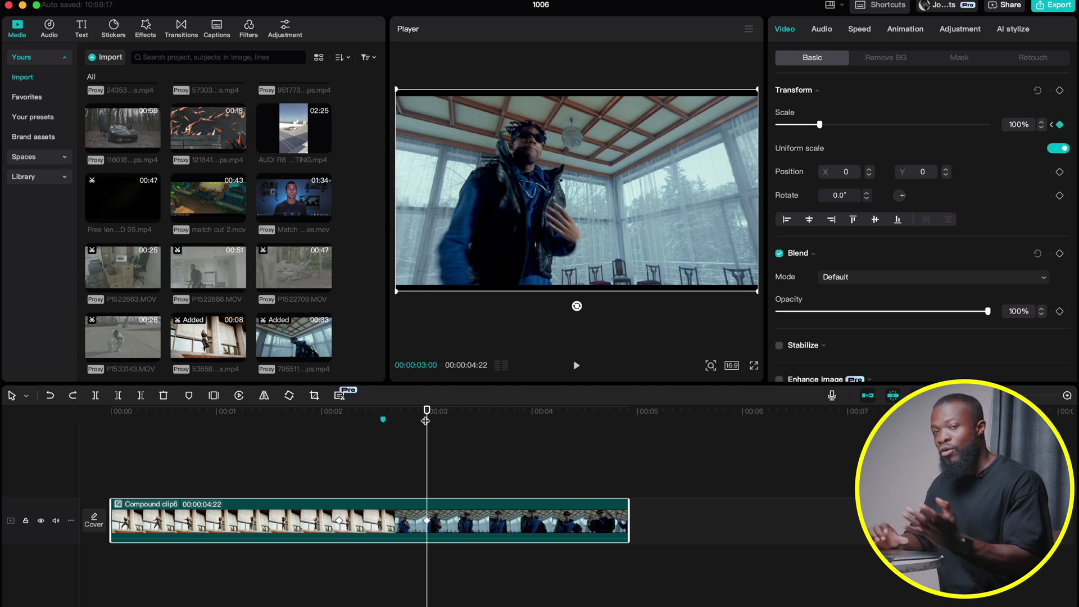
pyautogui.click(383, 415)
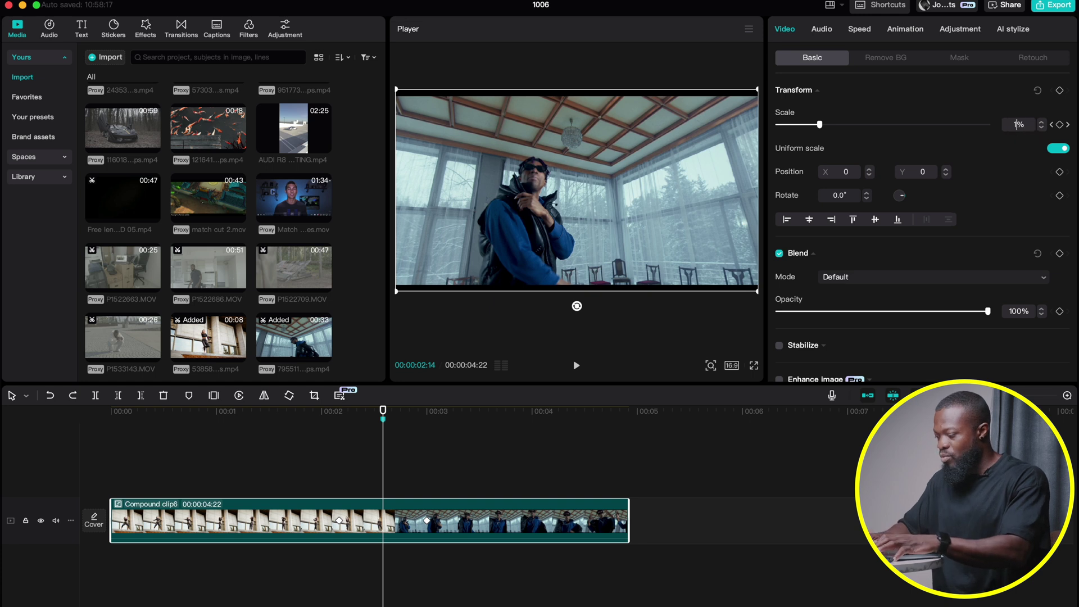
pyautogui.press('Return')
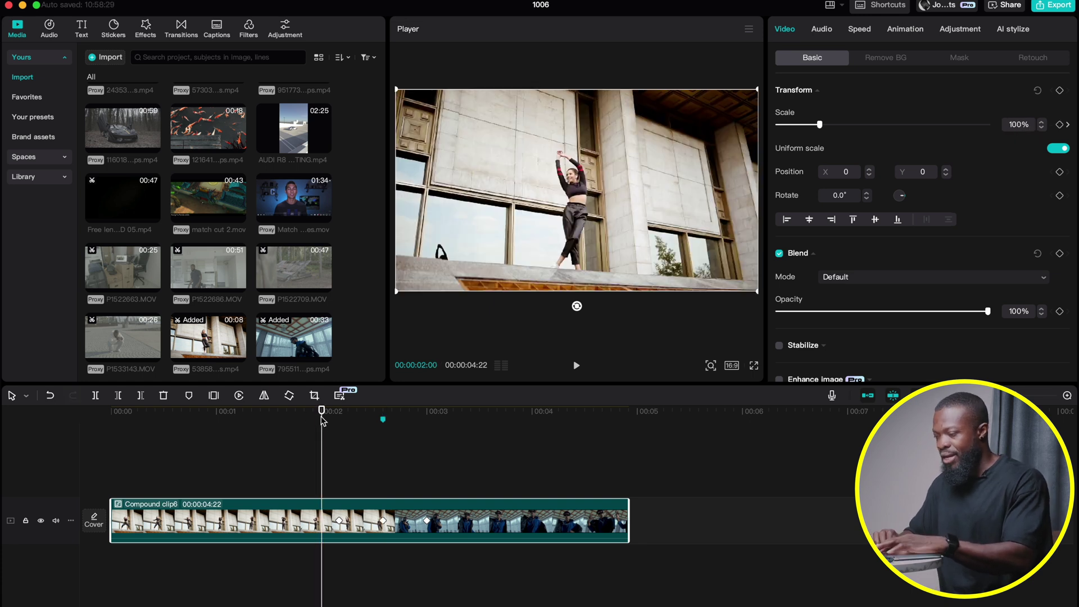
pyautogui.click(292, 446)
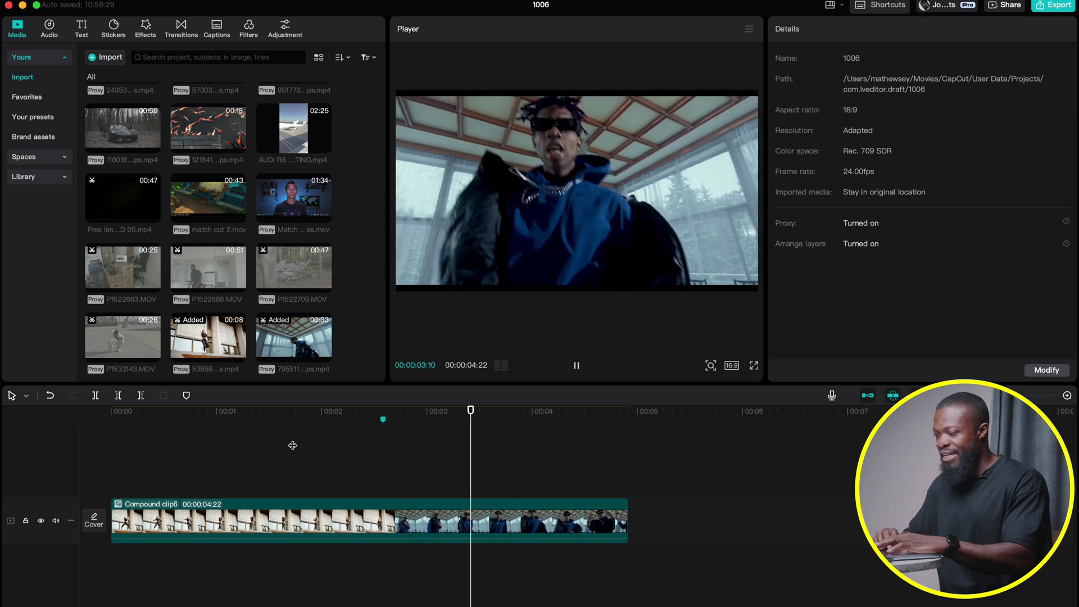
pyautogui.click(292, 445)
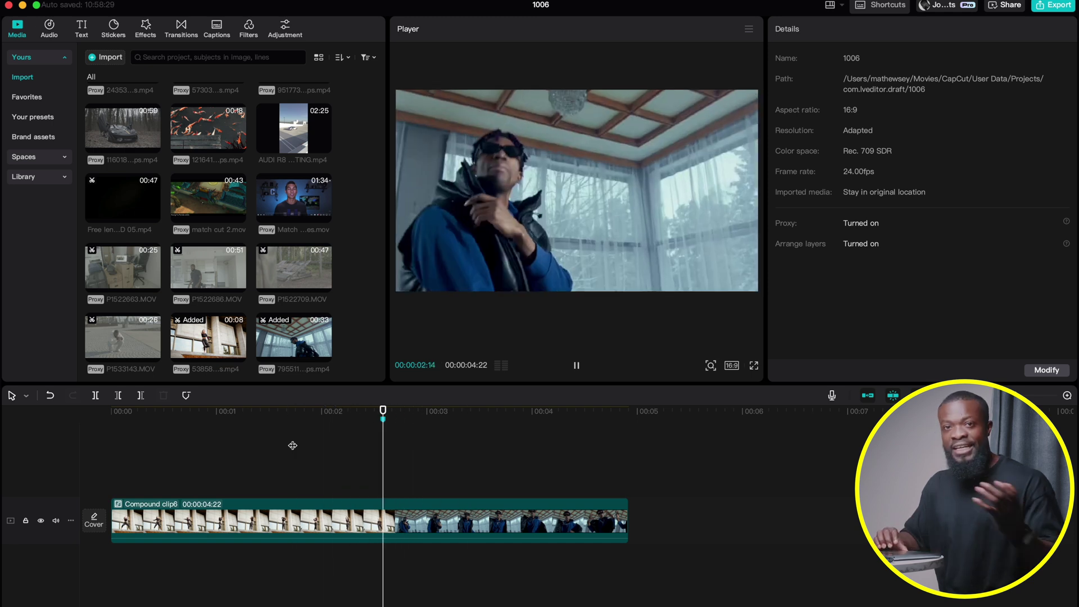